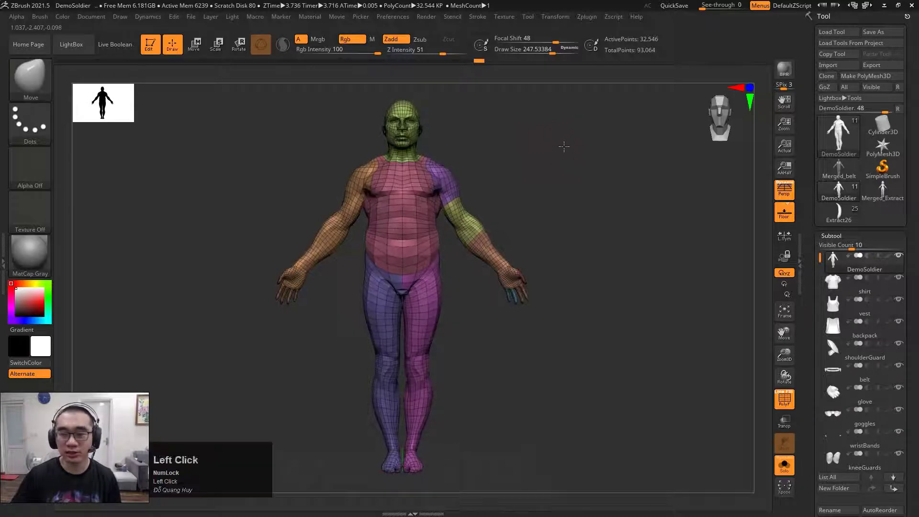
Open the DemoWaterDragon project from the LightBox demo projects, discarding changes to the current project.
drag(568, 197, 544, 176)
key(comma)
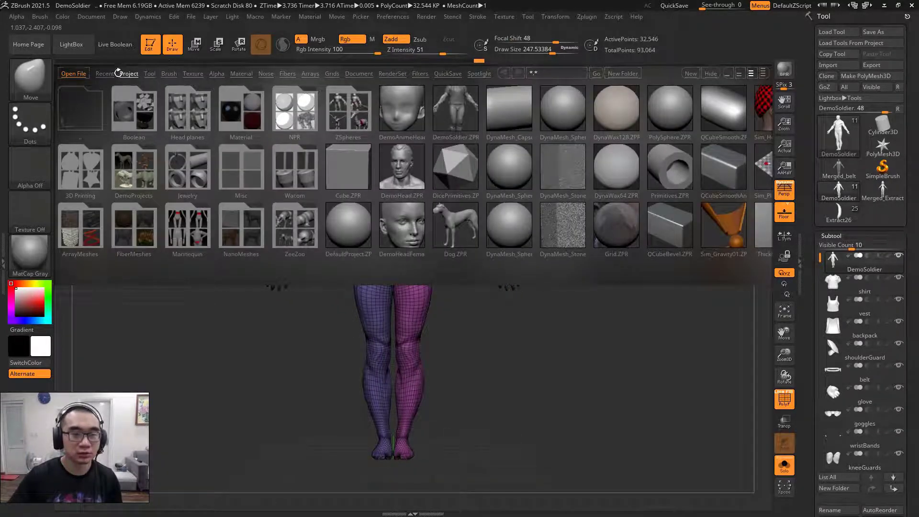
click(139, 163)
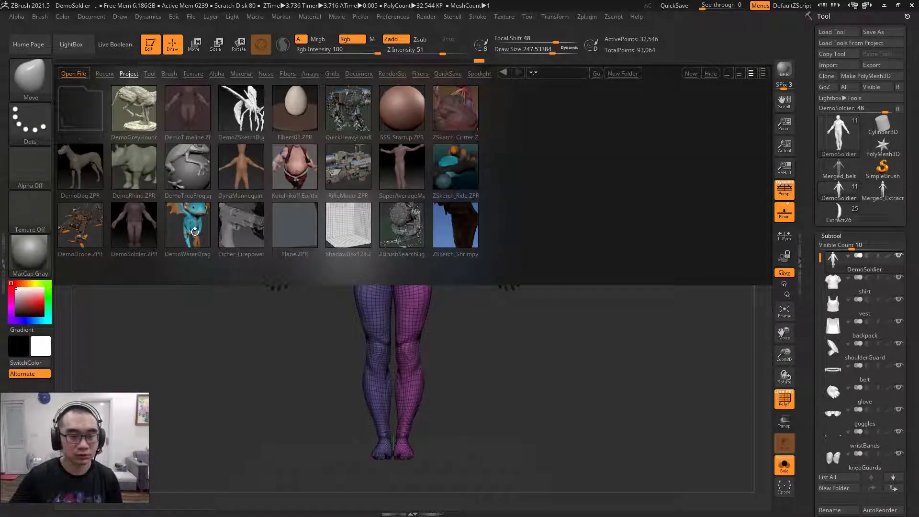
double_click(182, 225)
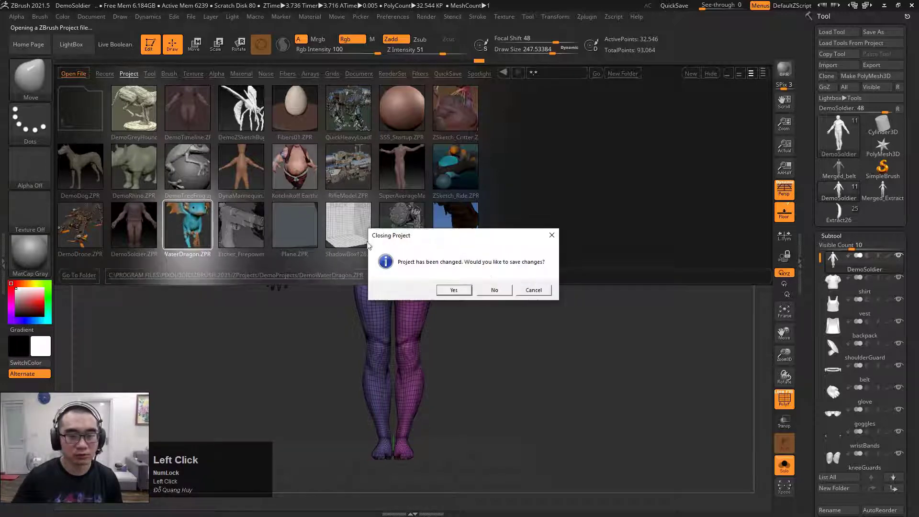
click(492, 291)
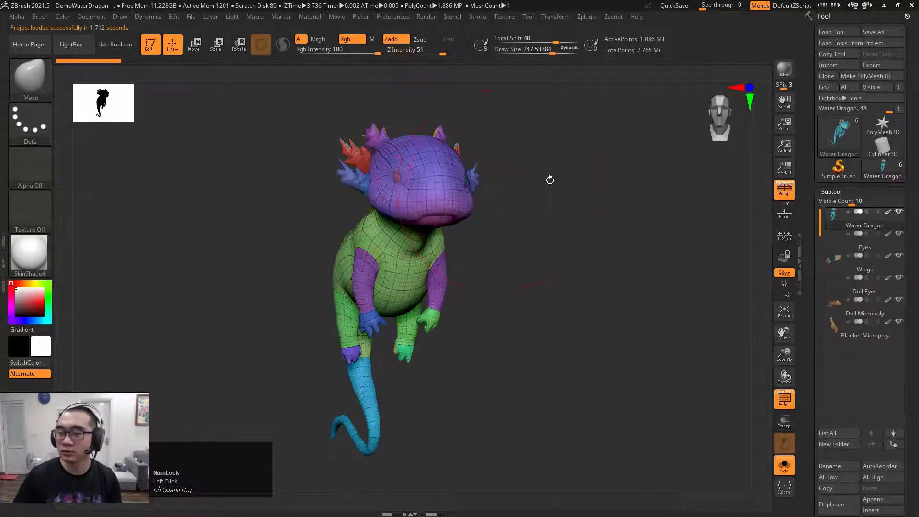
Examine the Water Dragon's polygroups from the front and side, comparing the model with and without PolyFrame.
shift+drag(534, 224, 533, 216)
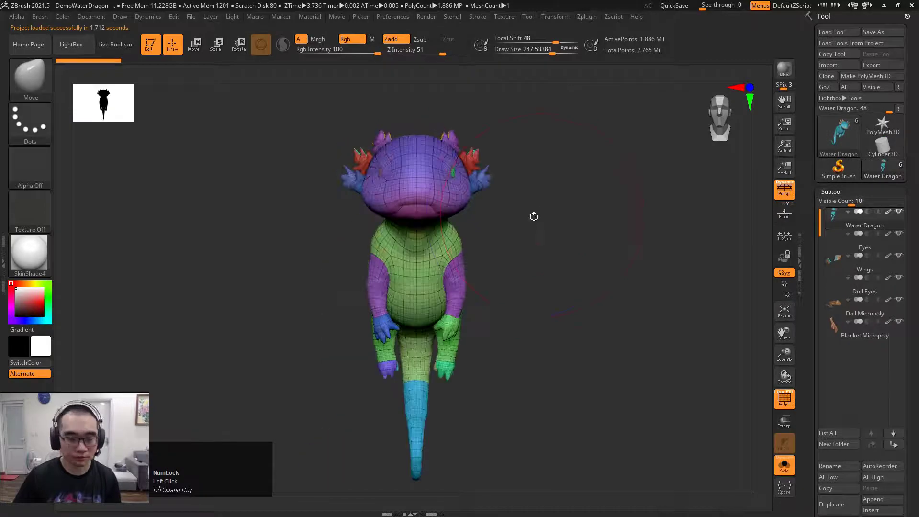
key(shift+f)
key(shift+f)
key(shift+f)
key(shift+f)
key(shift+f)
key(shift+f)
key(shift+f)
key(shift+f)
key(shift+f)
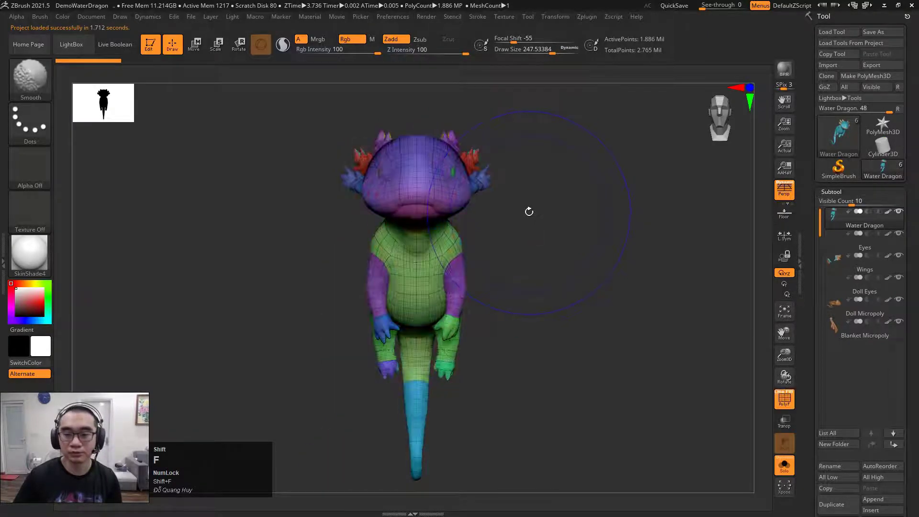
key(shift+f)
drag(525, 224, 530, 272)
key(shift+f)
Reduce the Move brush's draw size to about 113.
ctrl+right_drag(426, 274, 415, 244)
key(space)
key(space)
drag(451, 262, 436, 260)
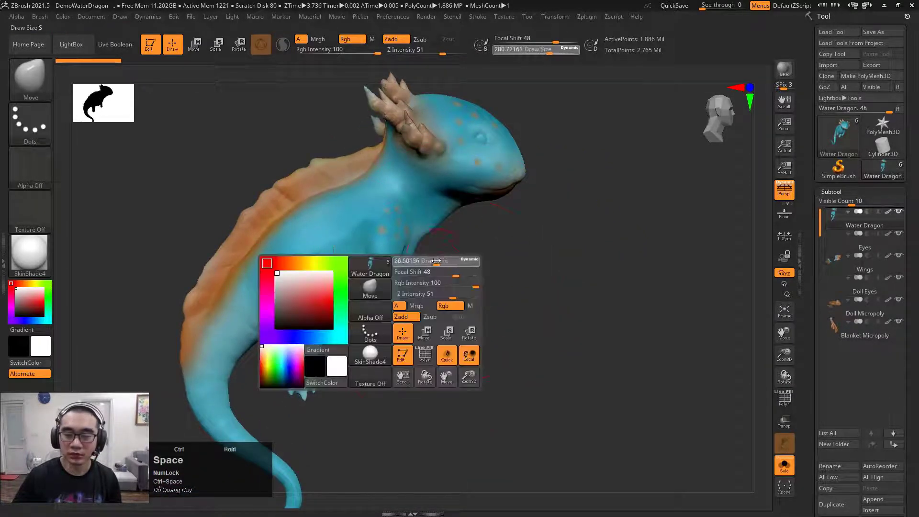
Inspect the dragon's body, limbs and tail from several angles, comparing the painted surface with the polygroup wireframe.
drag(529, 242, 519, 246)
key(shift+f)
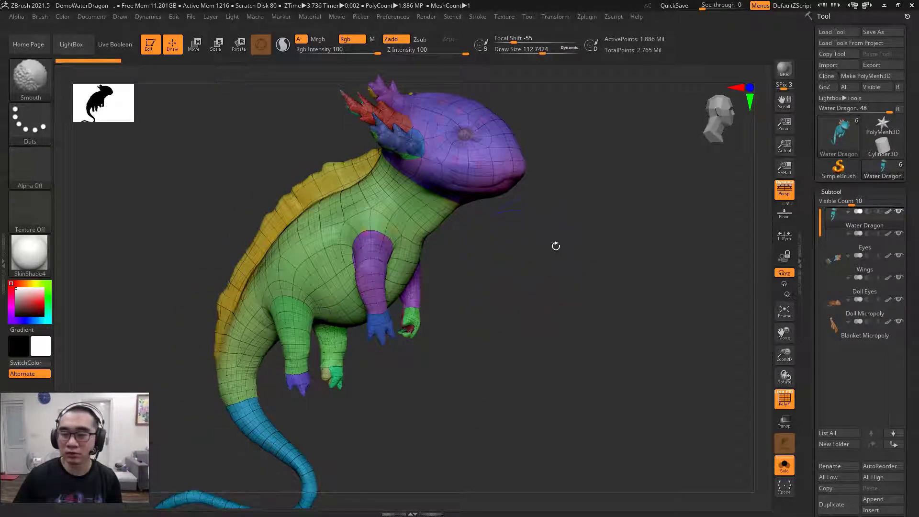
mouse_move(554, 246)
mouse_down()
mouse_move(568, 254)
mouse_move(587, 247)
mouse_up()
ctrl+right_drag(509, 256, 523, 245)
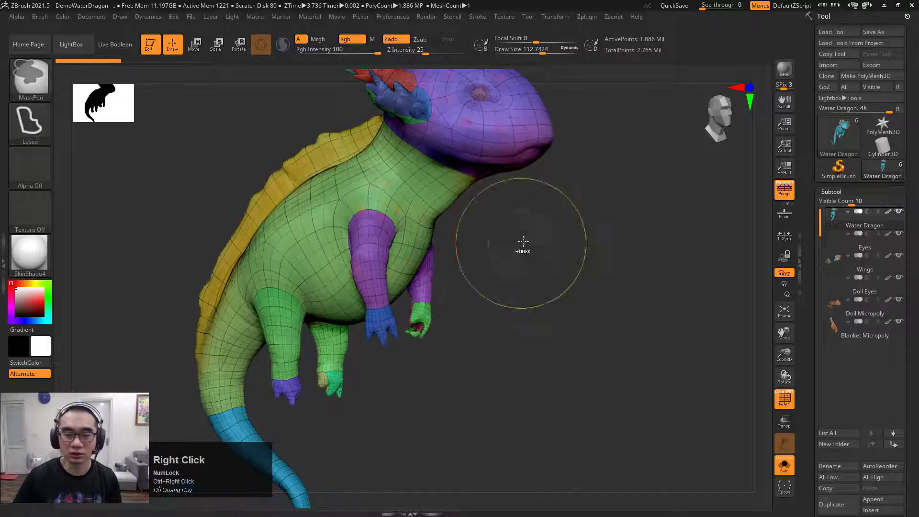
alt+drag(542, 267, 559, 272)
key(shift+f)
key(shift+f)
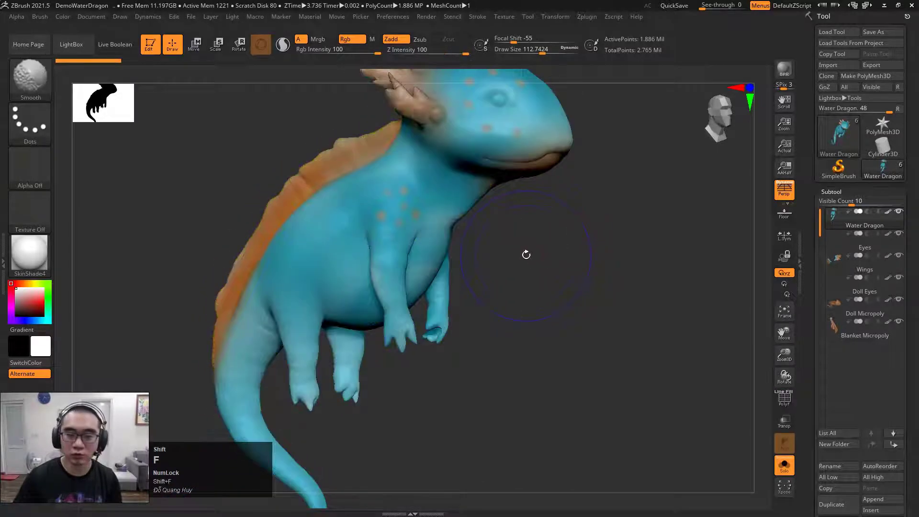
drag(535, 243, 568, 240)
ctrl+right_drag(559, 234, 535, 231)
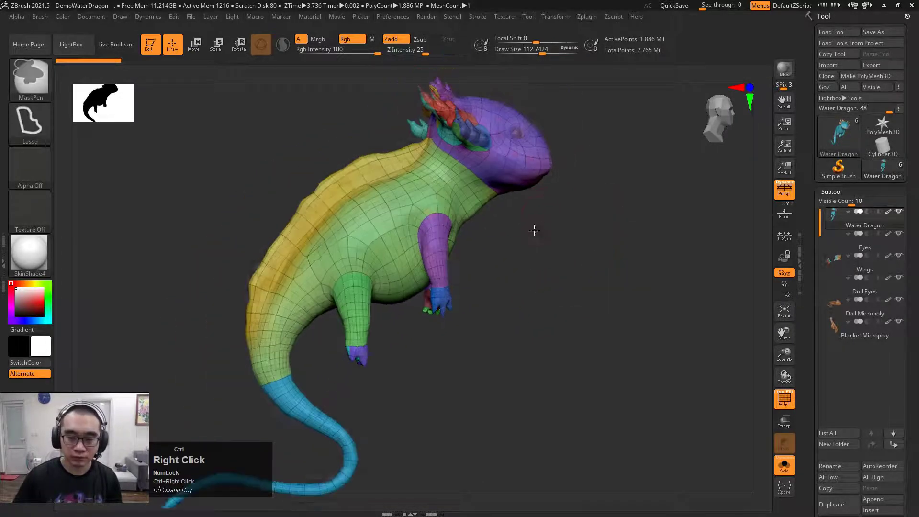
drag(606, 243, 556, 240)
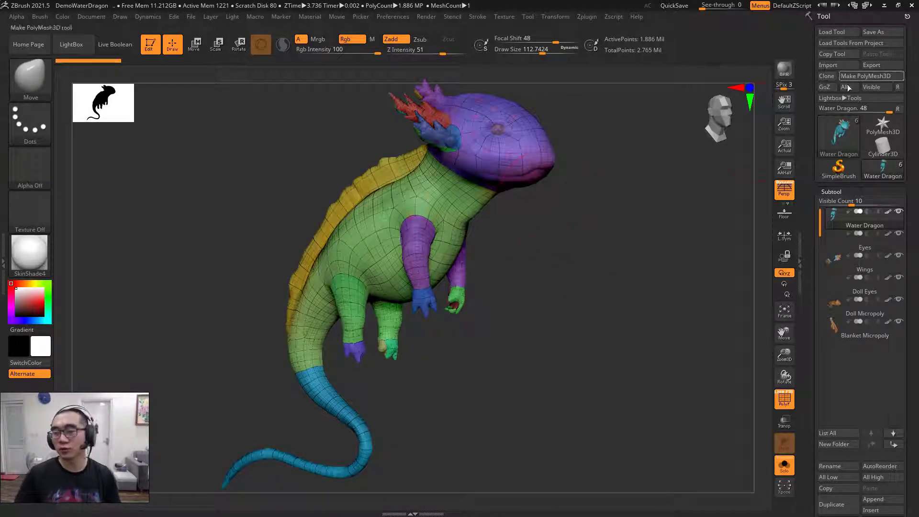
Expand the Subtool Extract settings for the Water Dragon.
drag(809, 345, 810, 199)
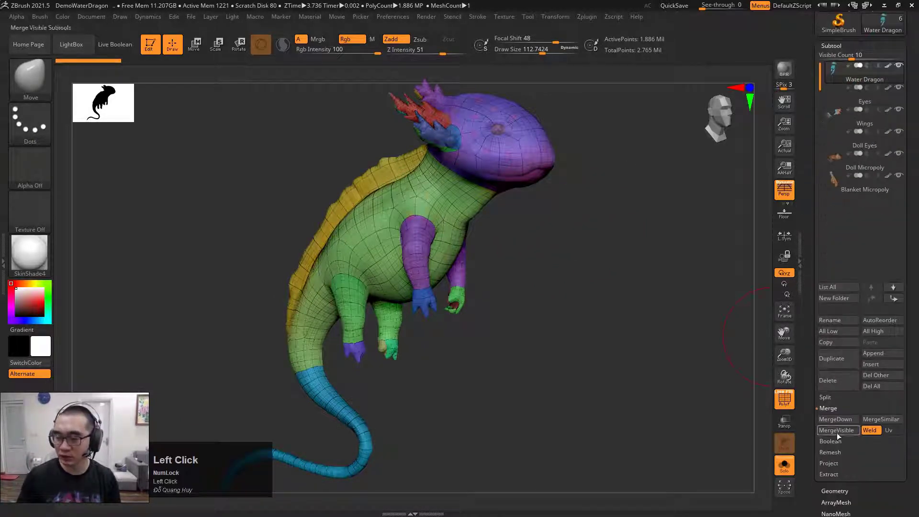
click(834, 473)
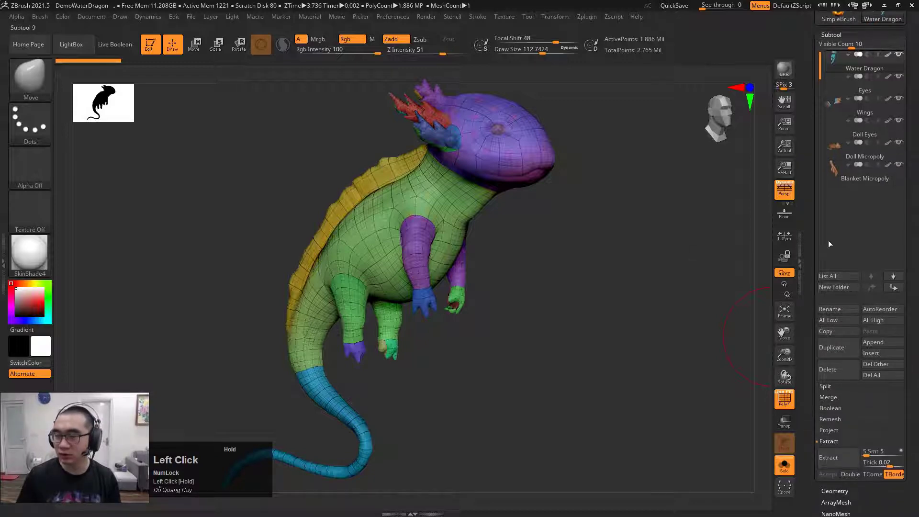
drag(810, 321, 810, 160)
drag(806, 248, 811, 431)
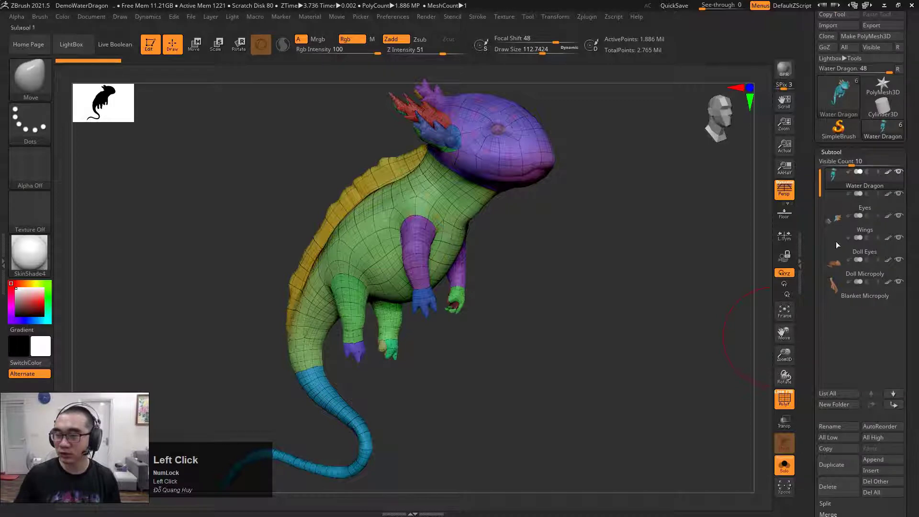
scroll(845, 302, down, 5)
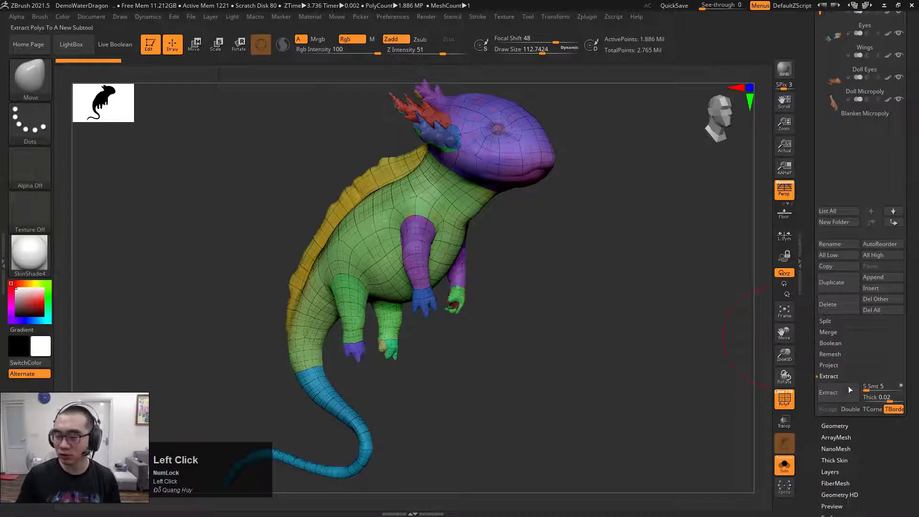
right_drag(558, 266, 505, 269)
Open DefaultProject from the recent LightBox files, discarding changes to the Water Dragon project.
key(comma)
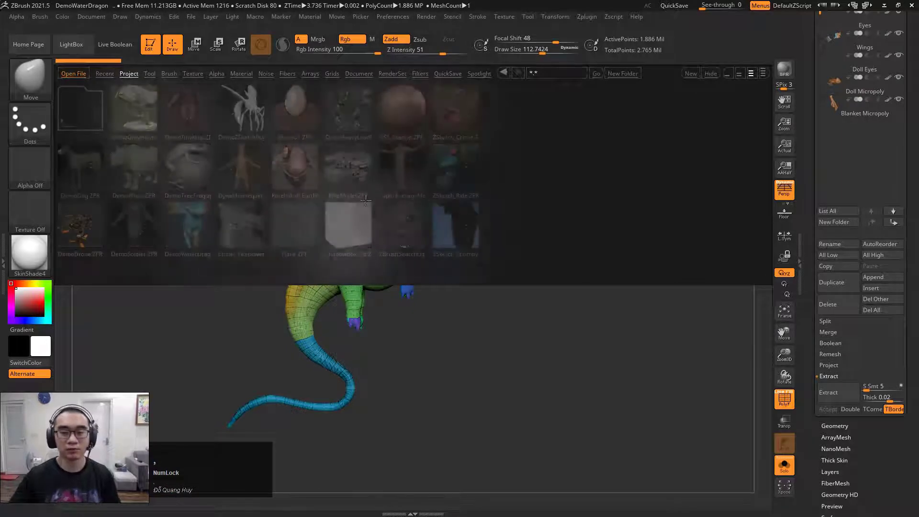
click(105, 75)
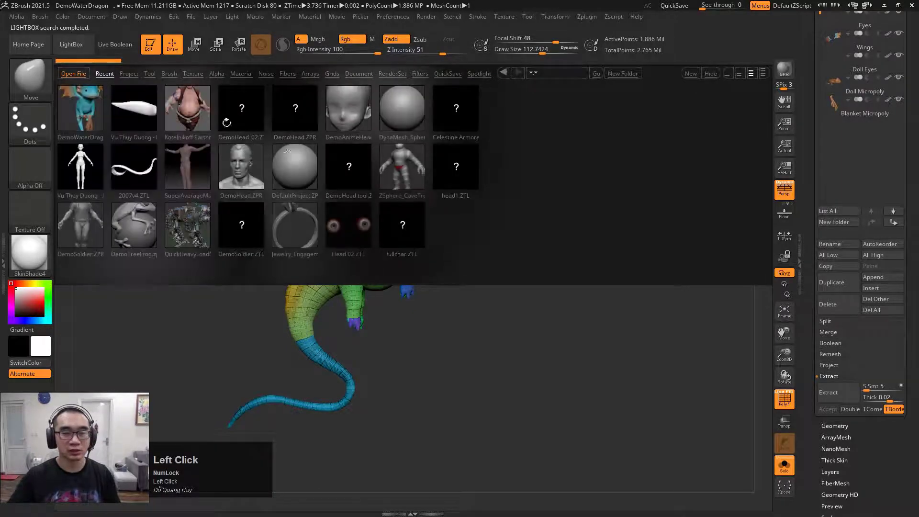
double_click(291, 170)
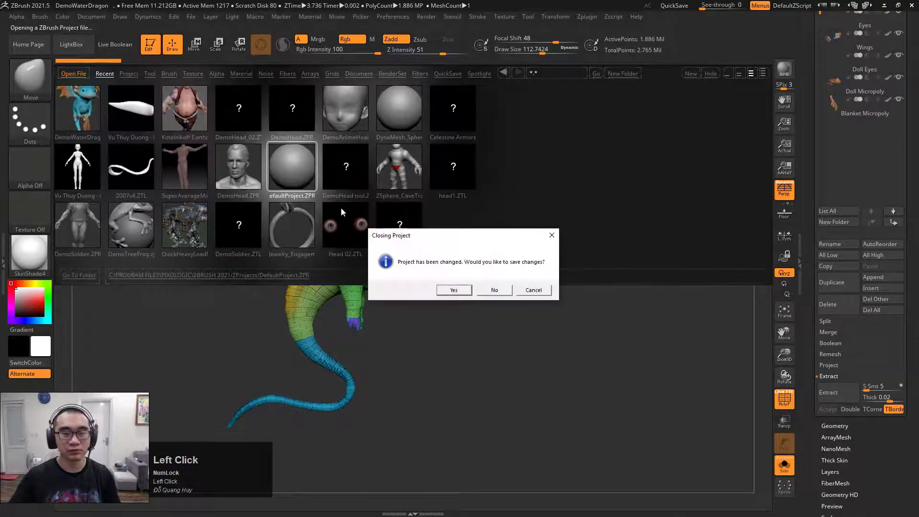
click(495, 289)
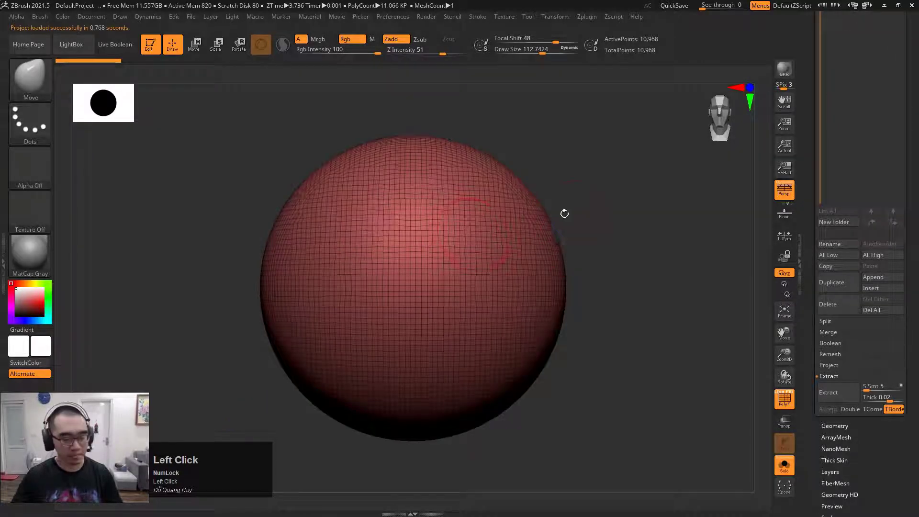
Hide the PolyFrame on the default sphere and center it in a front view.
key(shift+f)
shift+drag(599, 201, 603, 203)
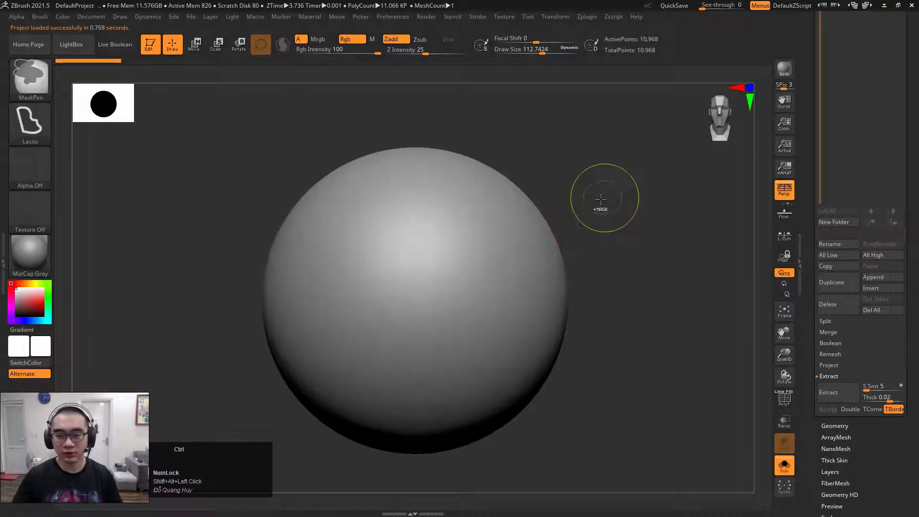
ctrl+right_drag(602, 203, 560, 168)
click(36, 258)
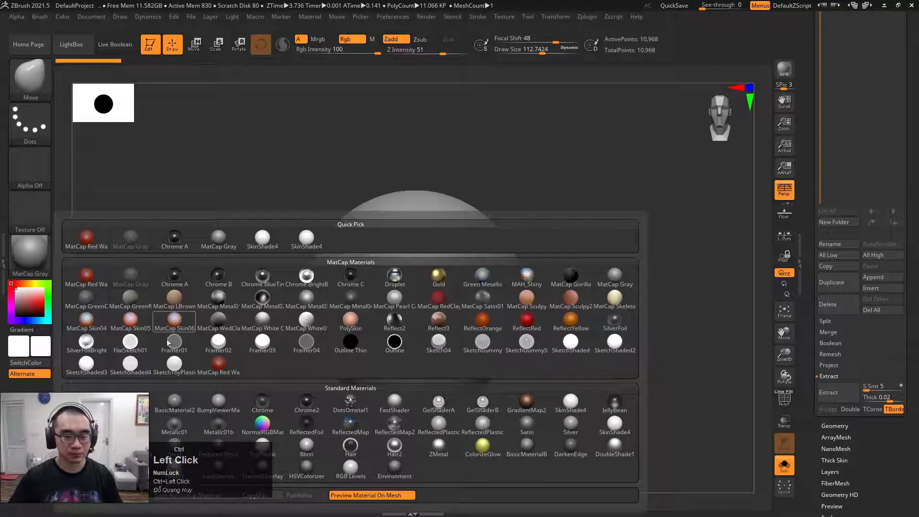
alt+drag(558, 203, 545, 187)
ctrl+right_drag(545, 187, 502, 192)
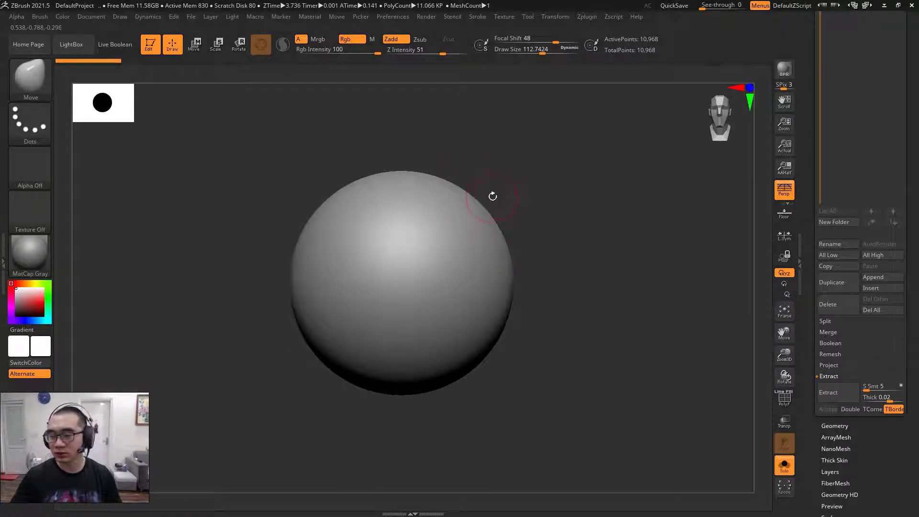
Lasso-mask both sides of the sphere symmetrically, leaving an unmasked wavy strip down the middle.
mouse_move(506, 158)
ctrl+mouse_down()
mouse_move(472, 143)
mouse_move(410, 257)
mouse_move(569, 213)
ctrl+mouse_up()
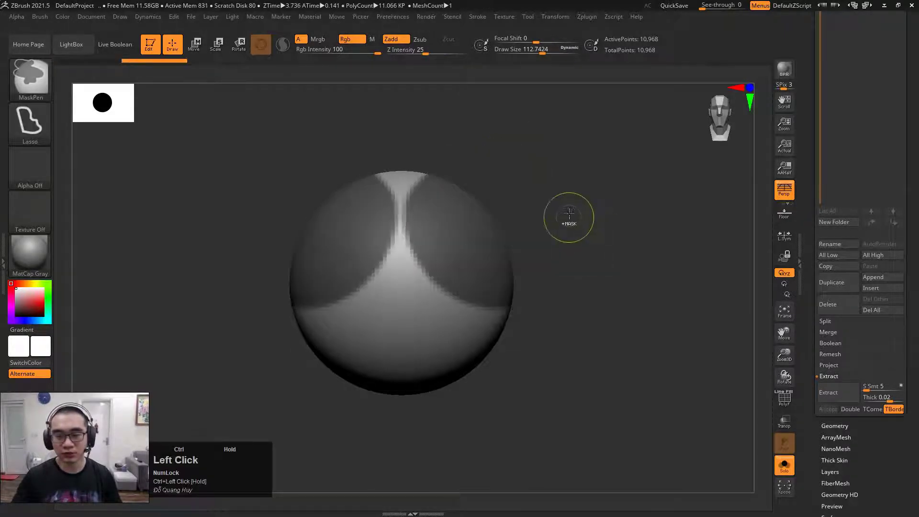
key(ctrl+z)
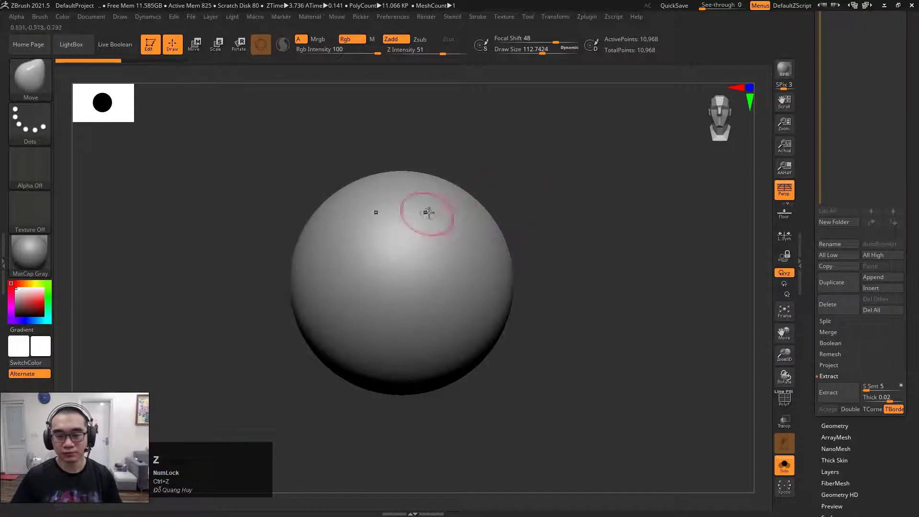
mouse_move(494, 171)
ctrl+mouse_down()
mouse_move(437, 215)
mouse_move(441, 339)
mouse_move(561, 184)
mouse_move(588, 230)
mouse_move(603, 216)
mouse_move(550, 235)
mouse_move(533, 229)
mouse_move(591, 213)
mouse_move(553, 209)
ctrl+mouse_up()
ctrl+right_click(513, 198)
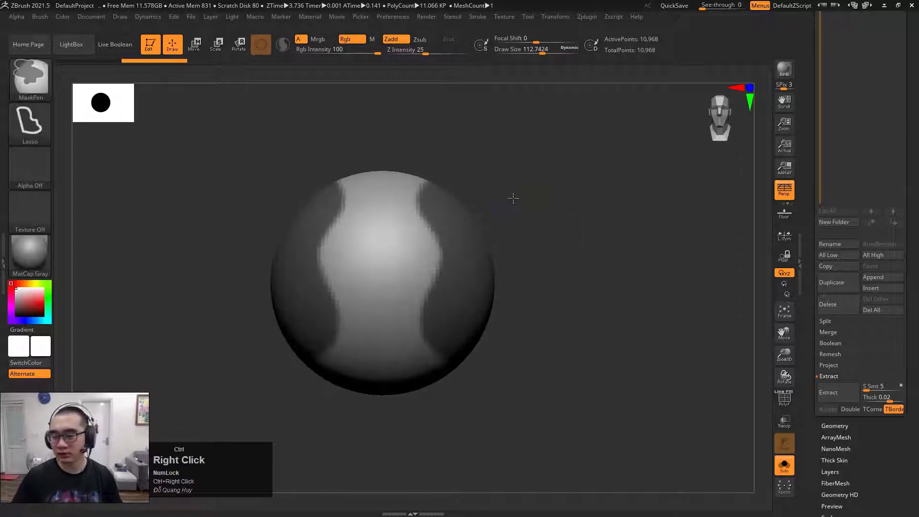
ctrl+right_drag(513, 199, 734, 287)
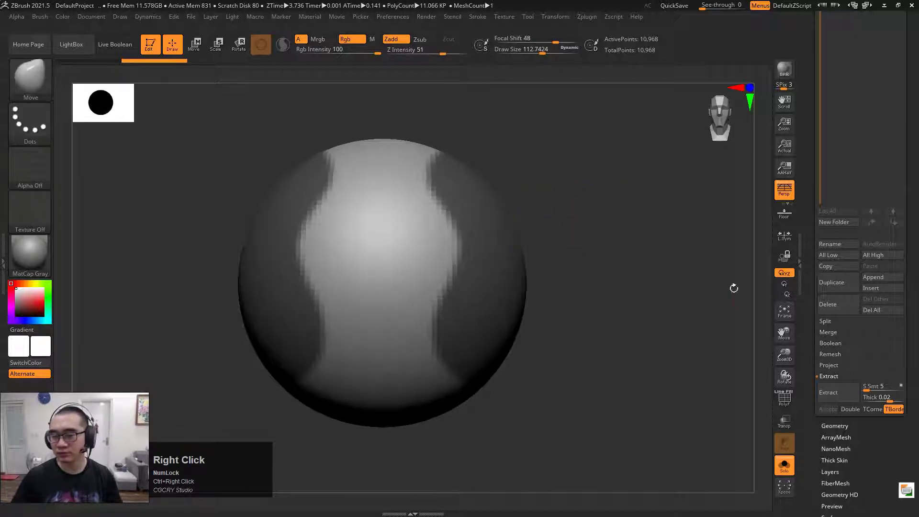
Preview an extraction of the masked areas at thickness 0.02, and again with thickness set to 0.10206.
click(828, 392)
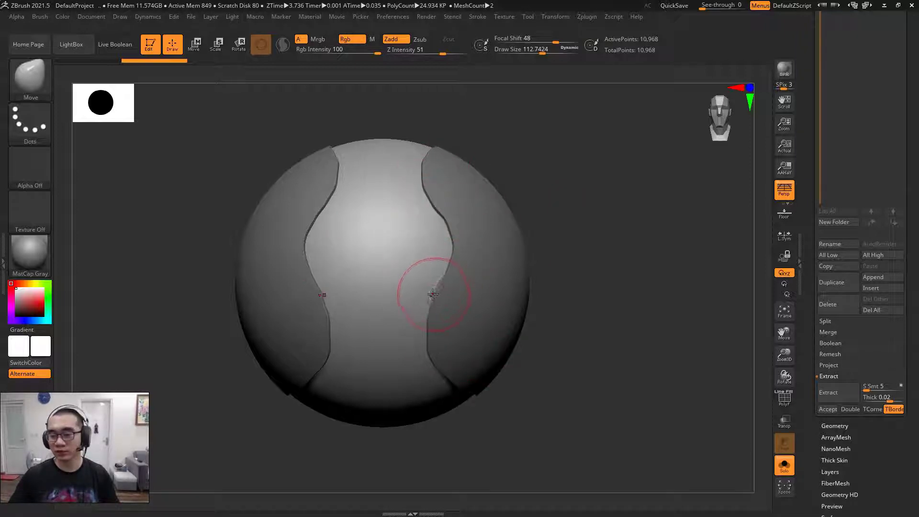
drag(888, 397, 888, 397)
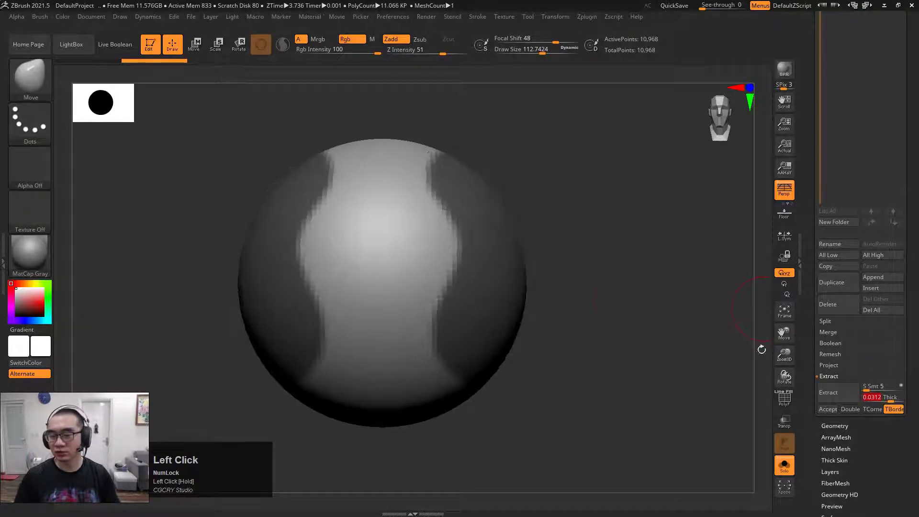
click(890, 398)
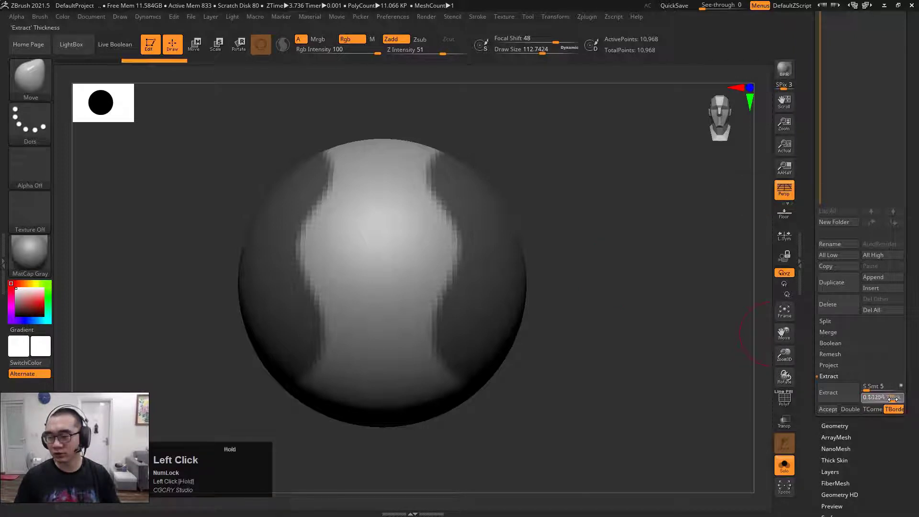
drag(891, 399, 893, 399)
click(837, 394)
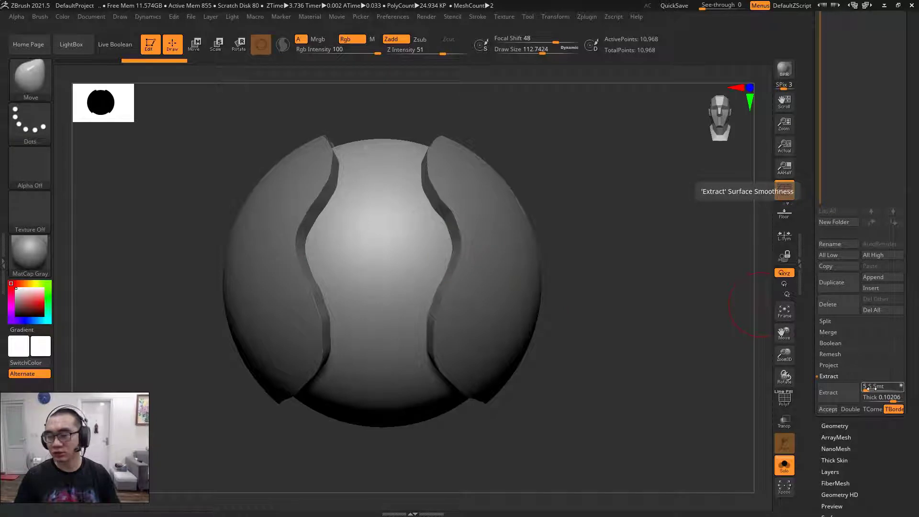
Set the extraction's surface smoothness to 20 and preview the extracted side panels again.
drag(869, 388, 871, 389)
click(838, 396)
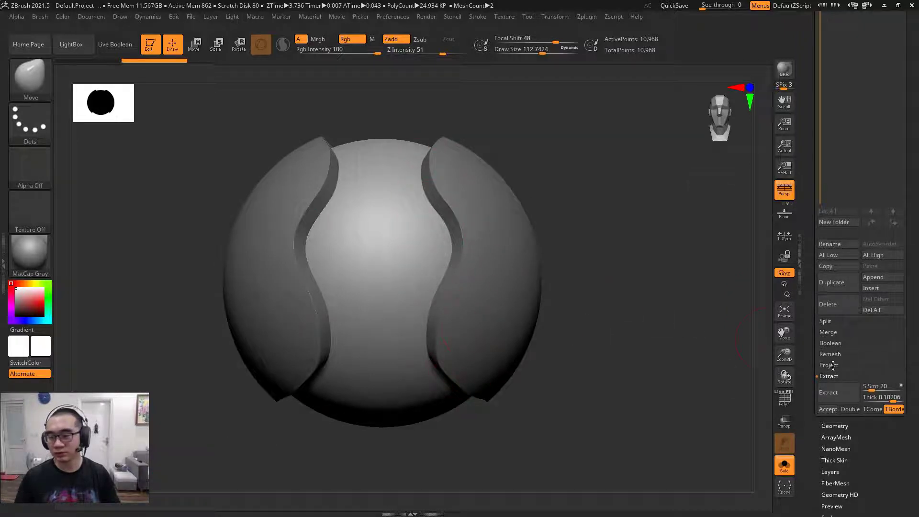
click(877, 396)
click(878, 386)
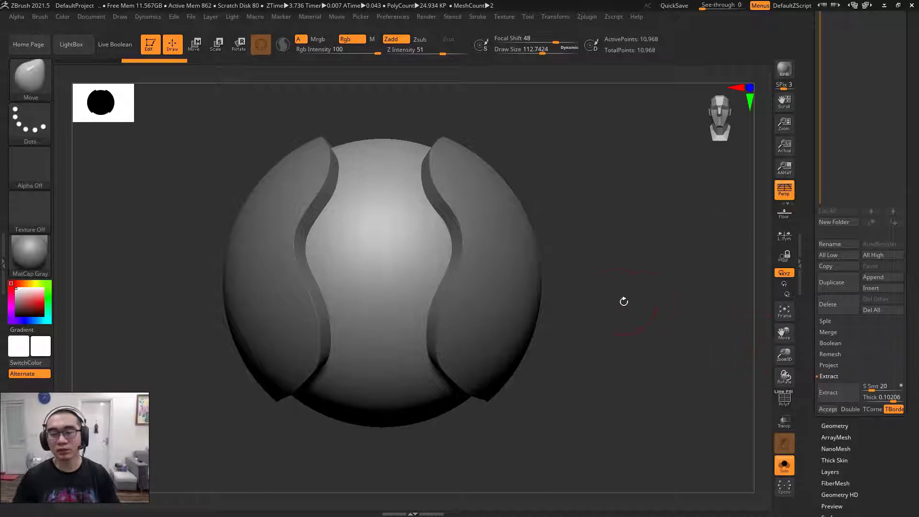
drag(603, 293, 630, 295)
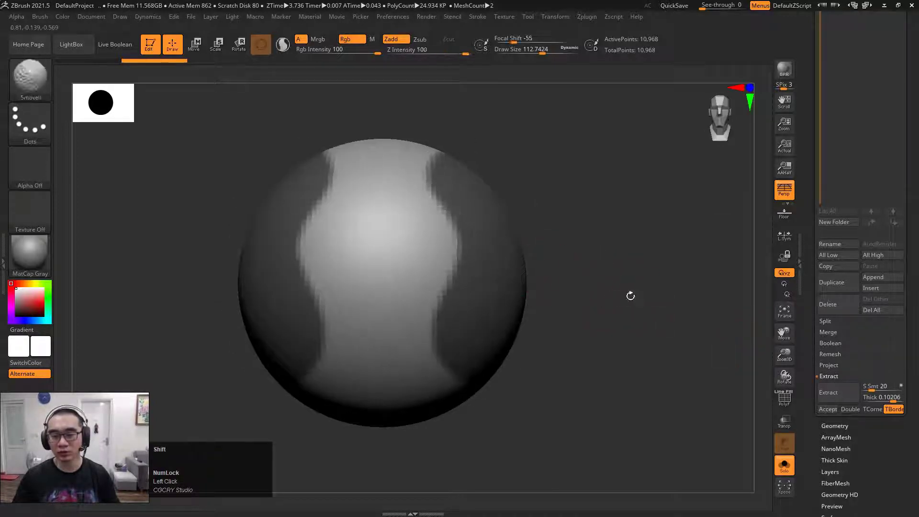
click(837, 391)
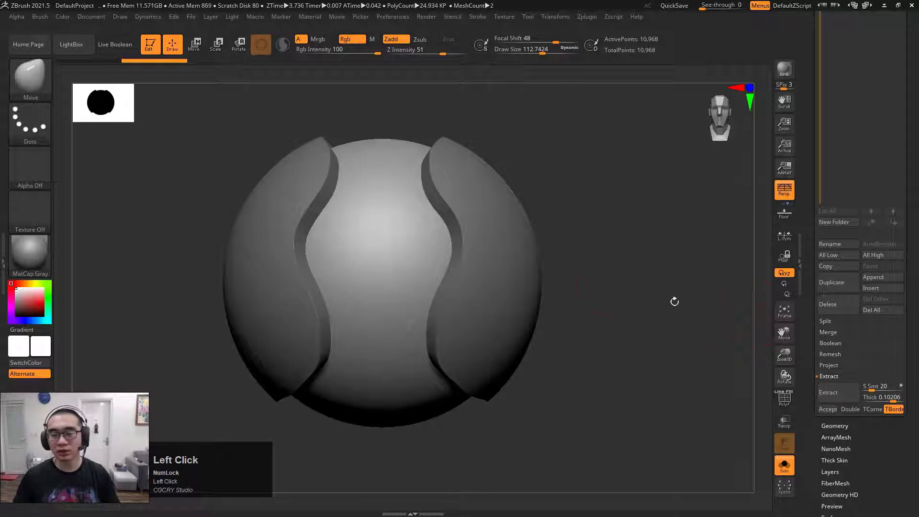
Accept the extracted side panels as a new subtool and clear the mask on them.
click(828, 409)
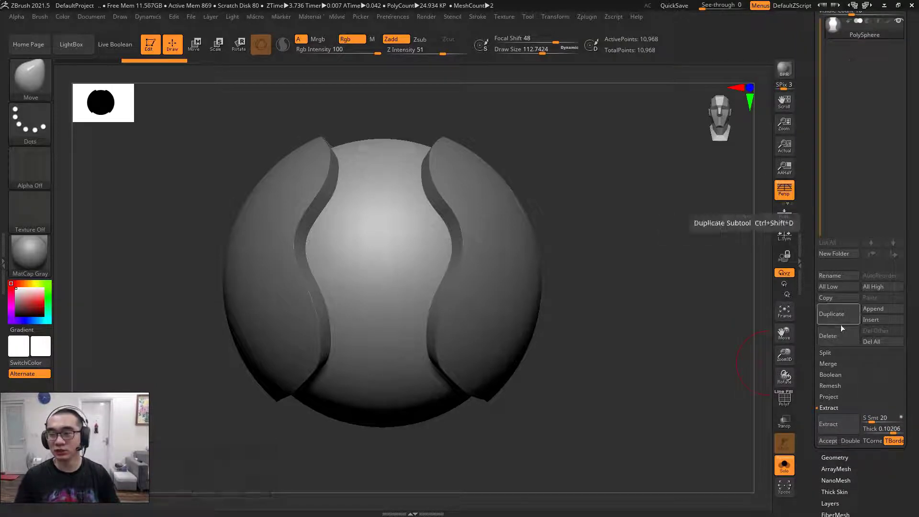
click(827, 440)
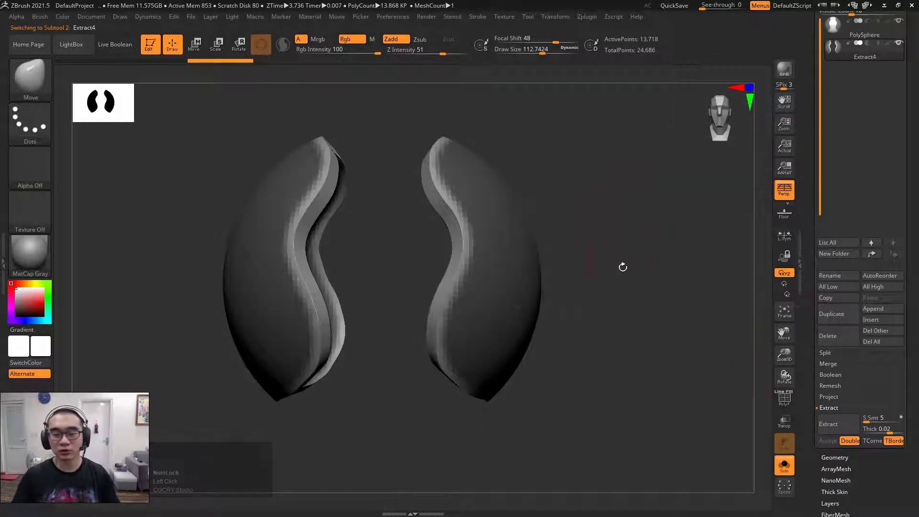
mouse_move(615, 240)
mouse_down()
mouse_move(621, 251)
mouse_move(631, 215)
mouse_move(646, 219)
mouse_move(601, 201)
mouse_move(598, 165)
mouse_move(595, 192)
mouse_up()
ctrl+click(592, 208)
drag(572, 238, 648, 258)
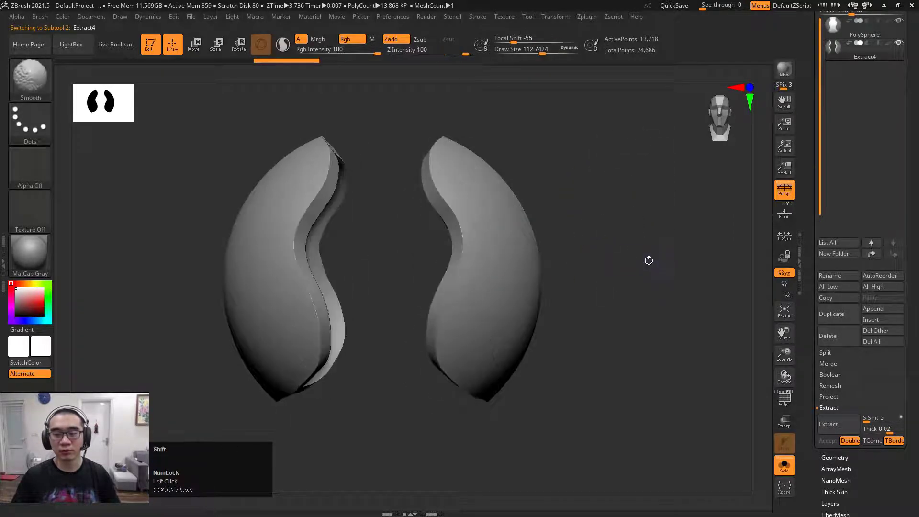
Make the PolySphere subtool active, clear its mask, and turn off Solo mode to show both subtools.
scroll(836, 75, up, 2)
click(836, 75)
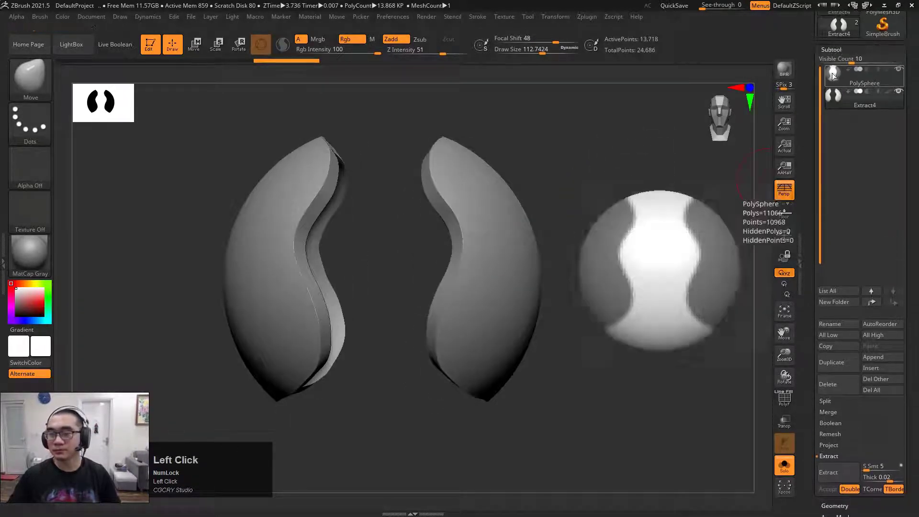
mouse_move(609, 240)
ctrl+mouse_down()
mouse_move(615, 292)
mouse_move(604, 249)
ctrl+mouse_up()
click(785, 464)
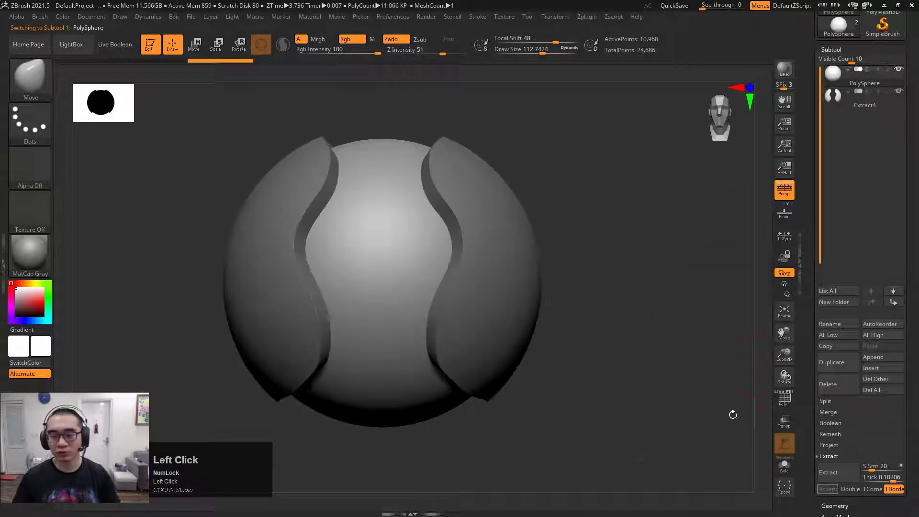
drag(732, 412, 603, 323)
alt+right_drag(603, 323, 627, 344)
ctrl+right_drag(628, 344, 604, 282)
alt+click(418, 308)
key(e)
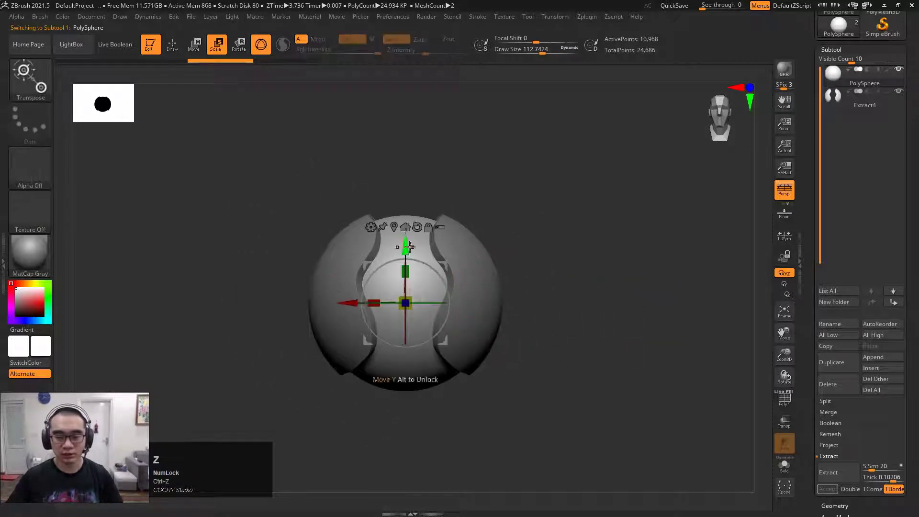
drag(483, 259, 509, 241)
drag(583, 209, 605, 234)
key(q)
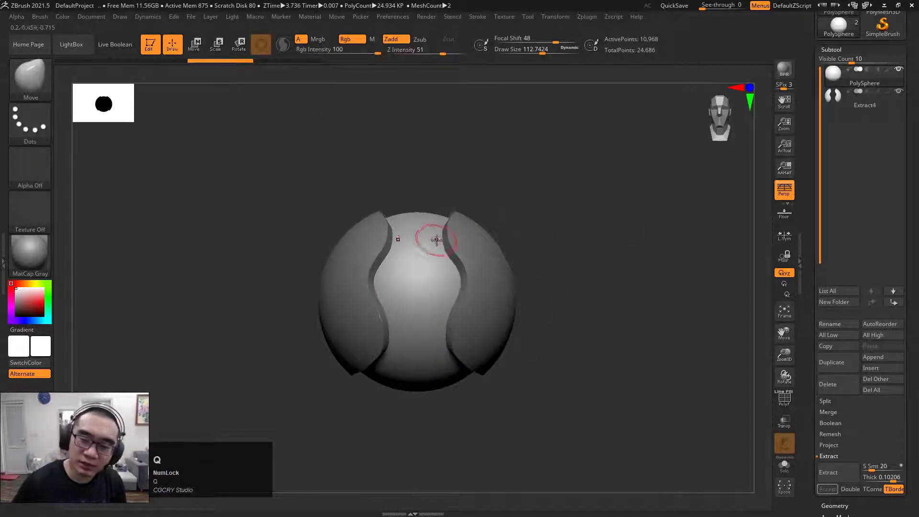
Set the brush draw size to 200.72161 and make the extracted side panels the active subtool.
key(space)
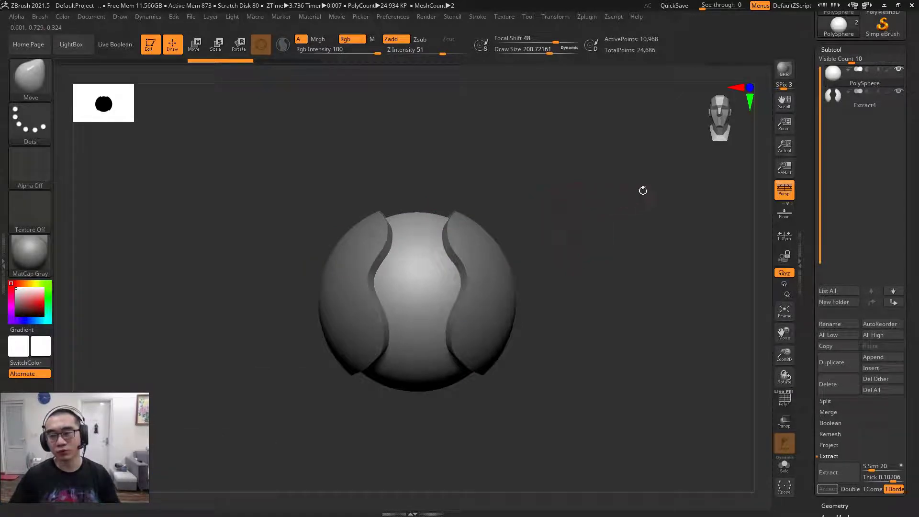
drag(806, 358, 806, 256)
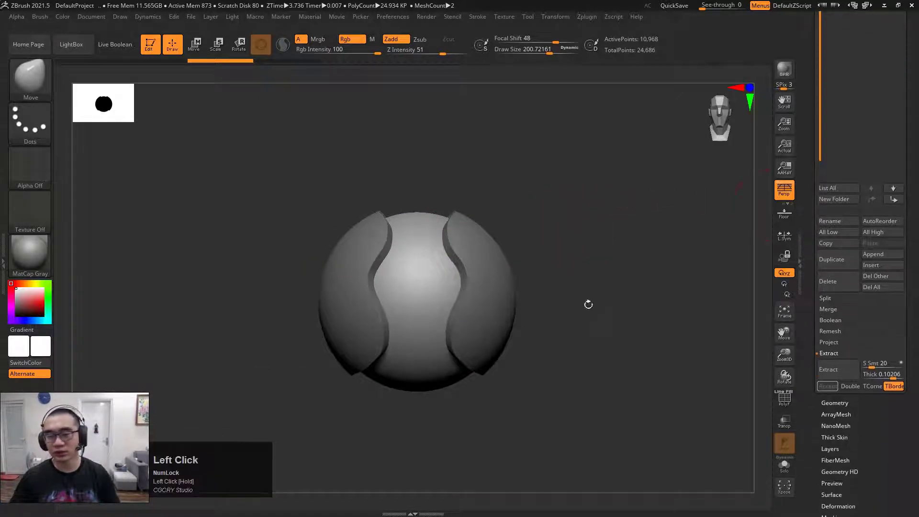
alt+drag(588, 304, 598, 299)
ctrl+right_drag(507, 245, 496, 273)
alt+click(494, 277)
drag(574, 277, 591, 287)
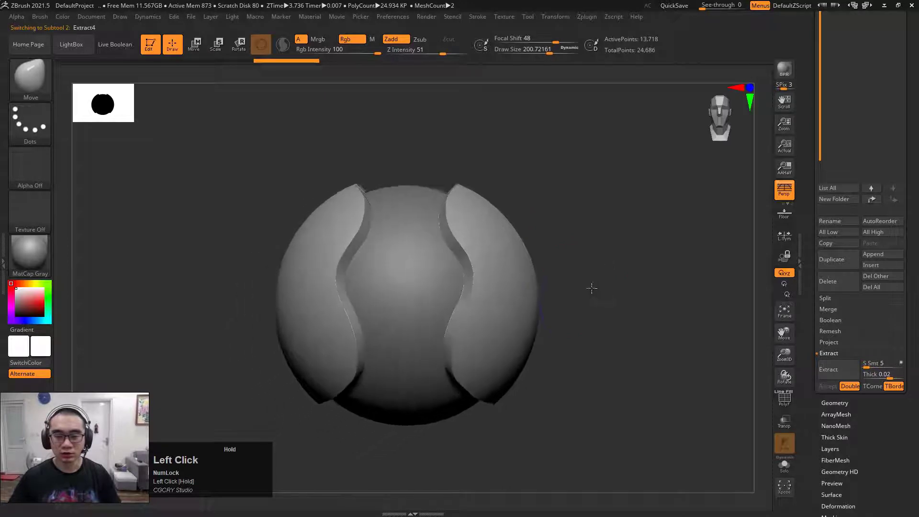
Toggle the PolyFrame on and off, try smoothing the extracted panel's inner edge, and undo the stroke.
key(shift+f)
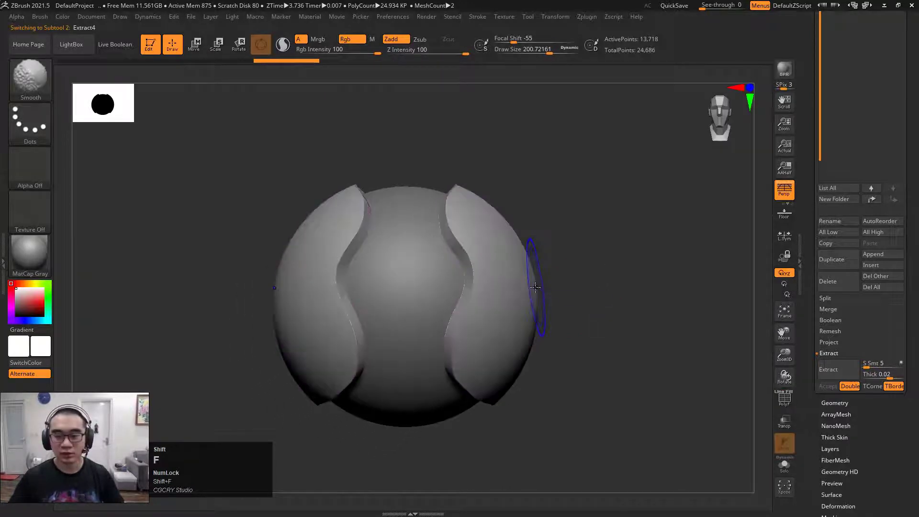
key(shift+f)
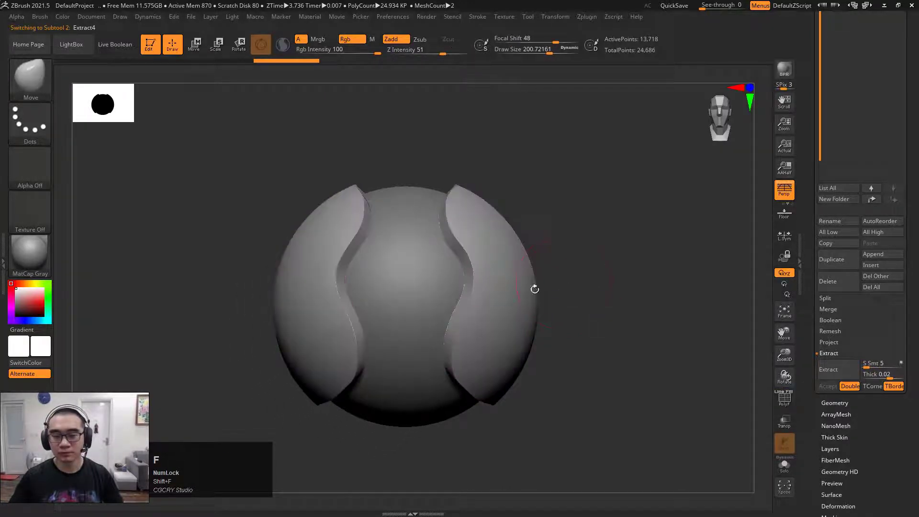
shift+drag(454, 238, 465, 270)
key(ctrl+z)
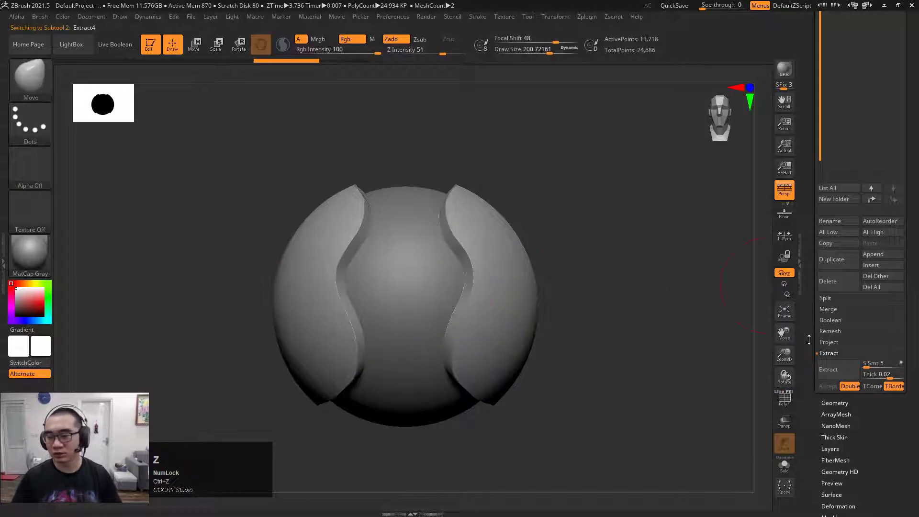
drag(808, 335, 806, 254)
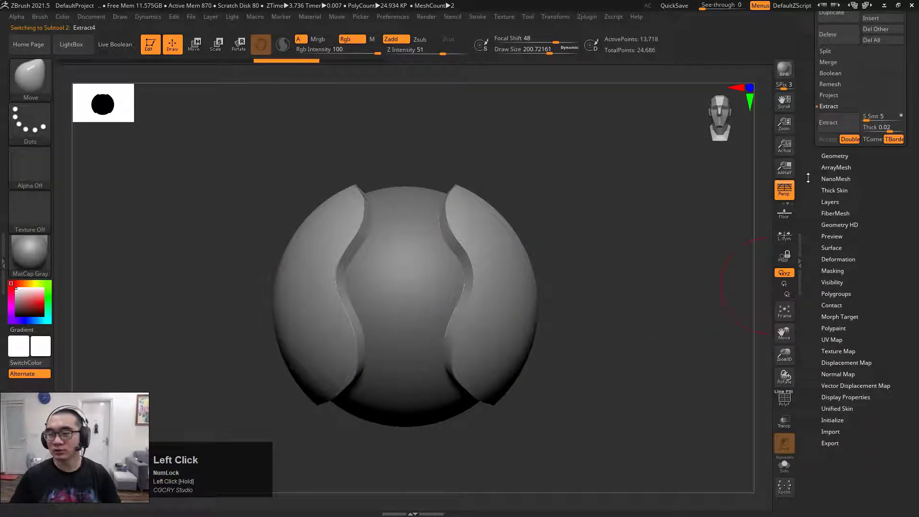
drag(581, 238, 478, 252)
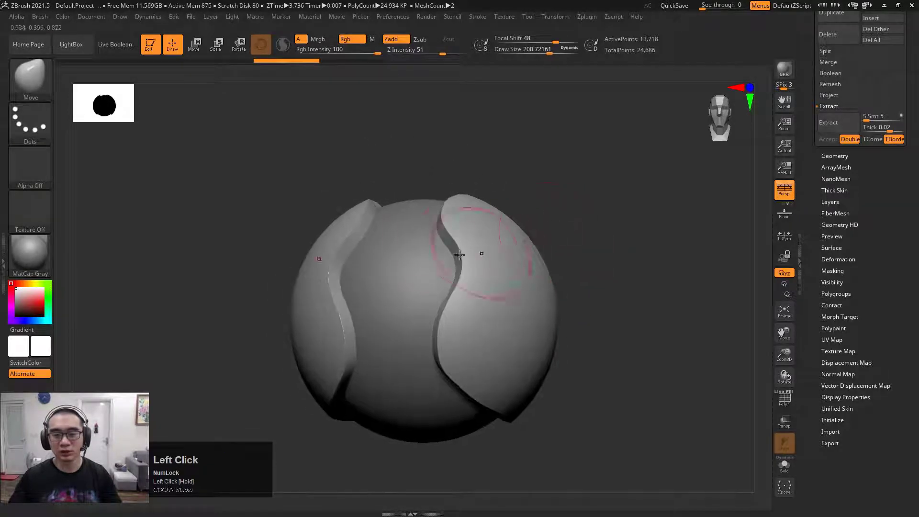
drag(584, 306, 633, 306)
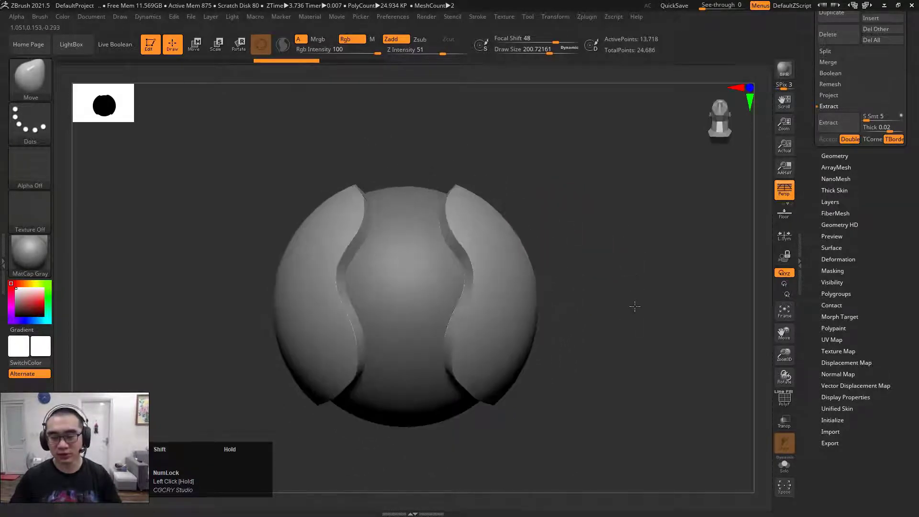
drag(813, 166, 790, 205)
Load the DemoSoldier.ZPR project from LightBox without saving changes to the current project.
key(comma)
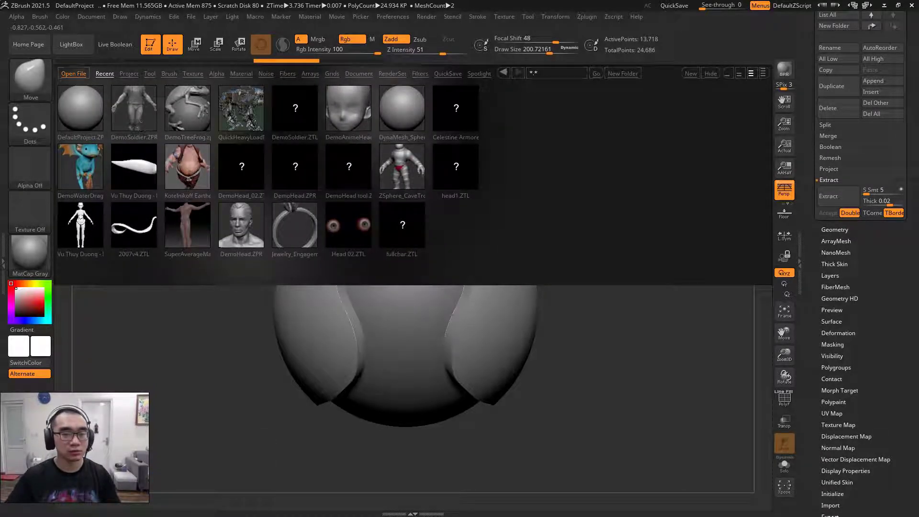
double_click(81, 219)
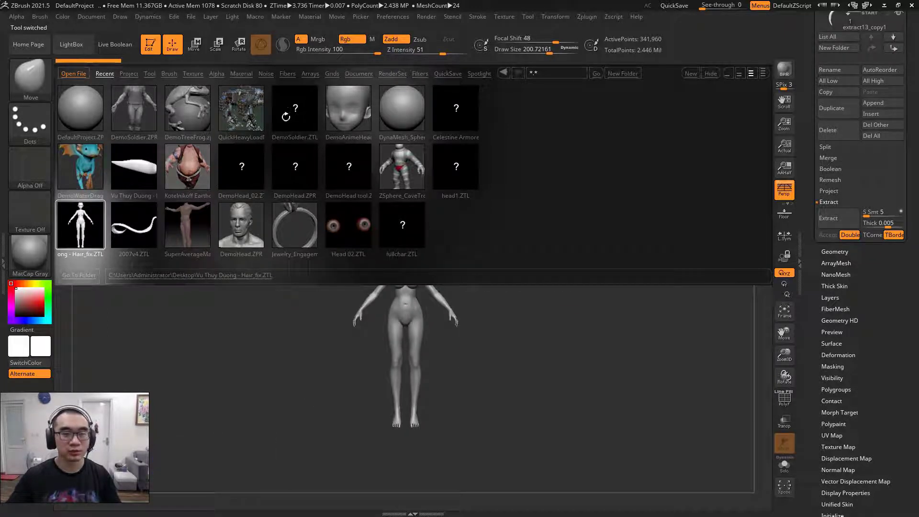
double_click(140, 111)
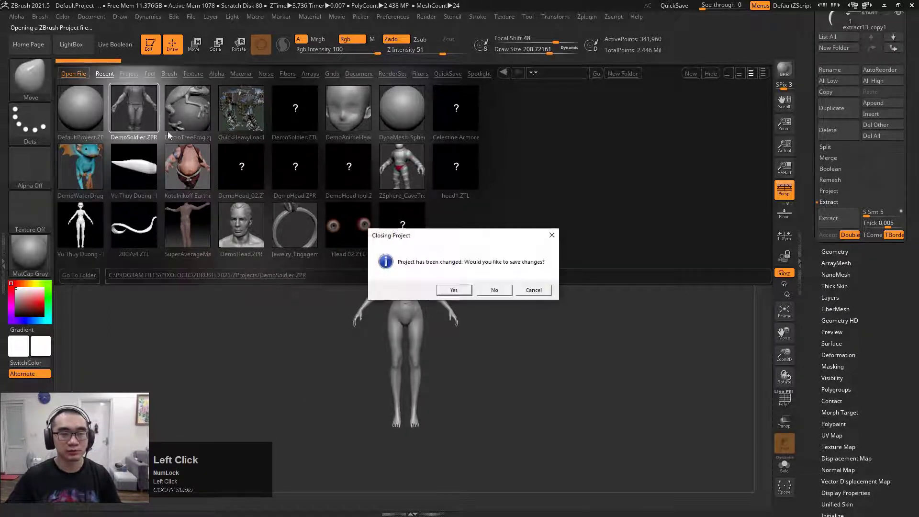
click(493, 289)
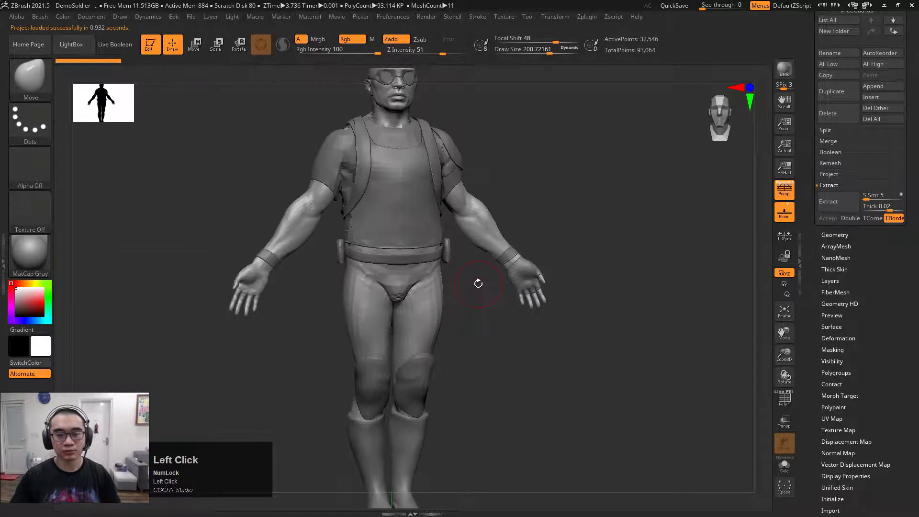
Delete all subtools other than the DemoSoldier body, leaving out the clothing and gear.
shift+drag(555, 257, 564, 216)
alt+drag(541, 169, 535, 215)
ctrl+right_drag(535, 215, 459, 283)
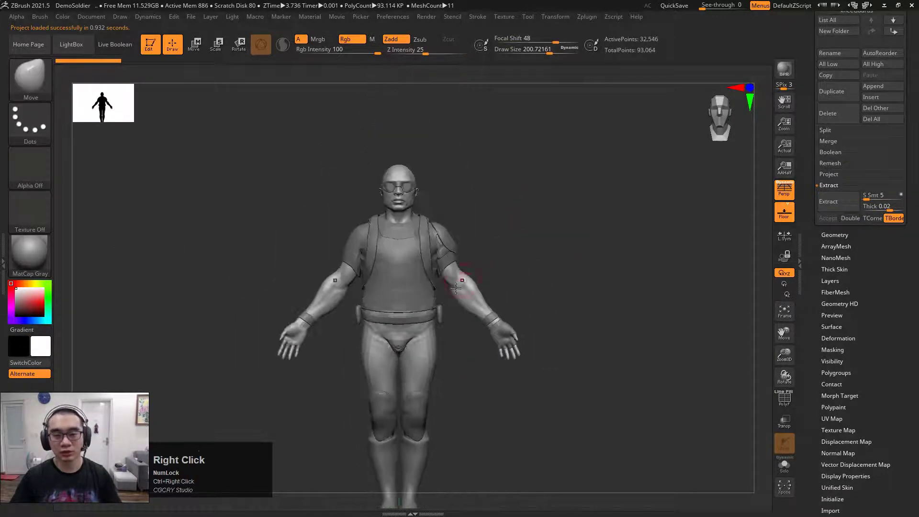
alt+click(463, 285)
drag(806, 163, 831, 208)
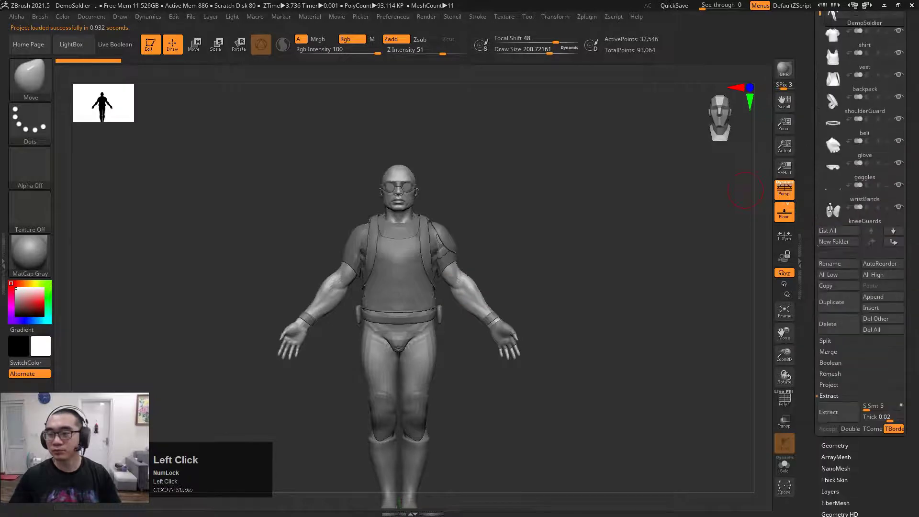
drag(812, 173, 814, 270)
click(876, 397)
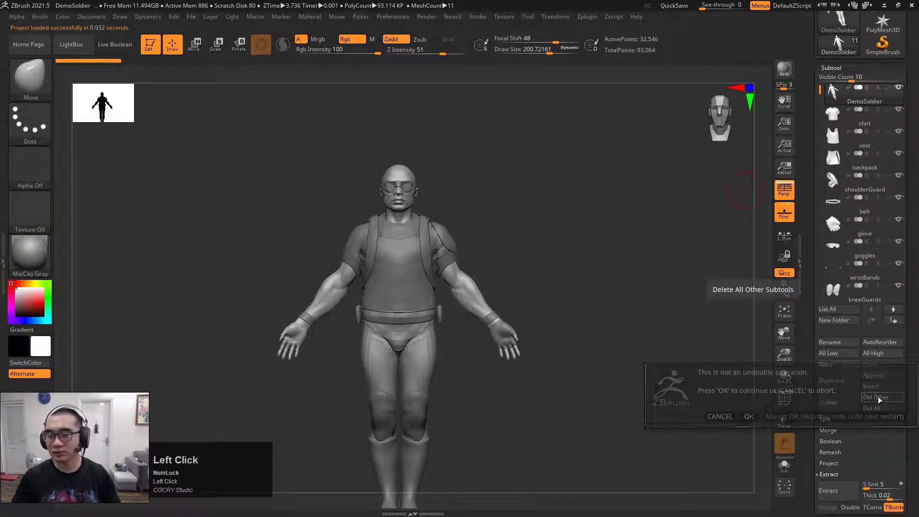
click(749, 415)
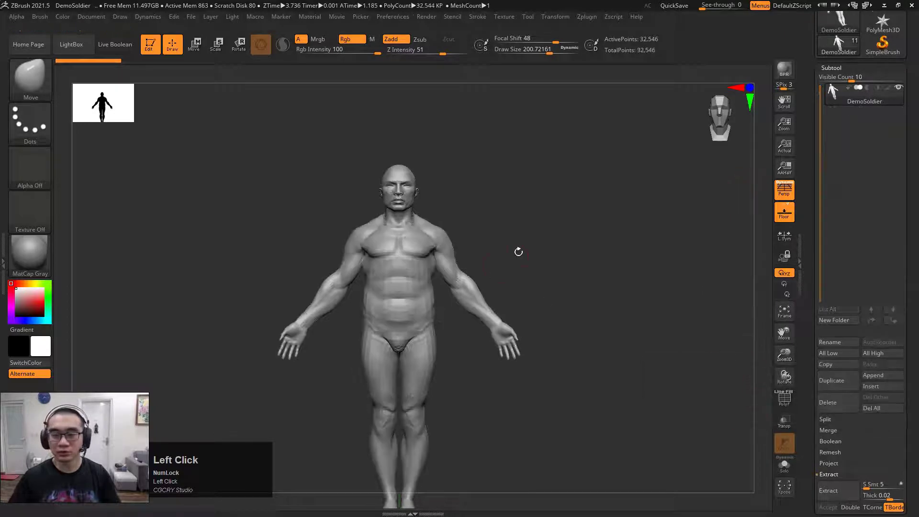
Turn on PolyFrame to show the soldier body's wireframe and polygroup colors.
ctrl+right_drag(535, 247, 529, 269)
alt+drag(529, 269, 547, 257)
key(shift+f)
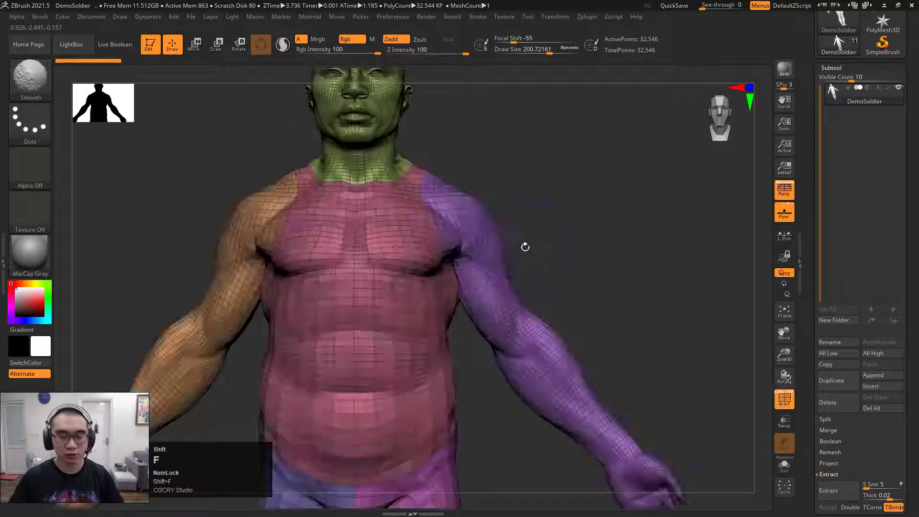
key(shift+f)
key(shift+f)
key(shift+f)
key(shift+f)
key(shift+f)
key(shift+f)
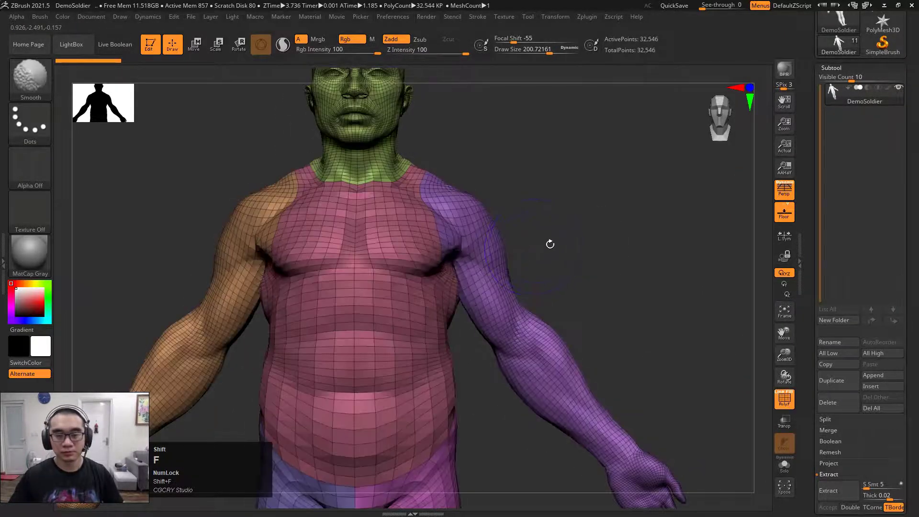
alt+drag(581, 254, 599, 219)
ctrl+right_drag(598, 218, 577, 195)
drag(576, 195, 524, 188)
alt+drag(524, 188, 480, 240)
ctrl+right_drag(480, 239, 456, 258)
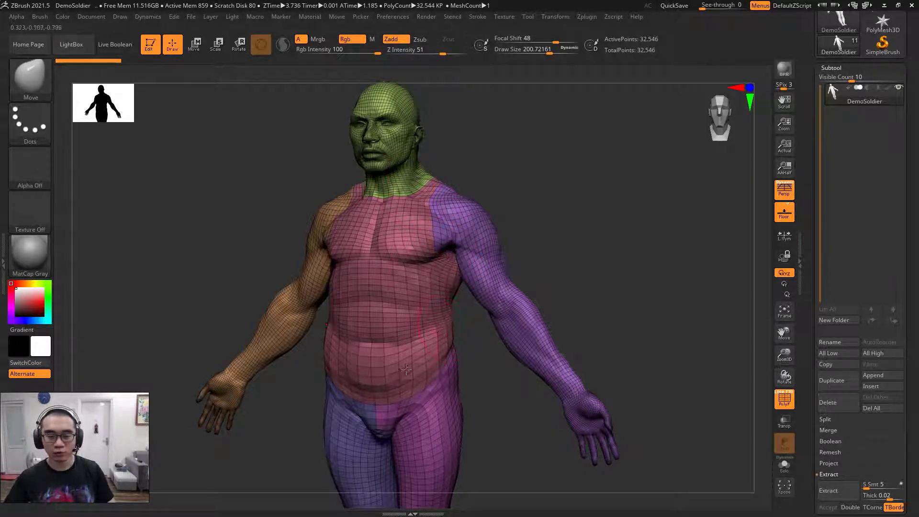
Outline and hatch a shirt area over the torso in red ink, annotate it "Mask + Extract = áo", and close the annotation.
key(ctrl+shift)
drag(383, 195, 428, 178)
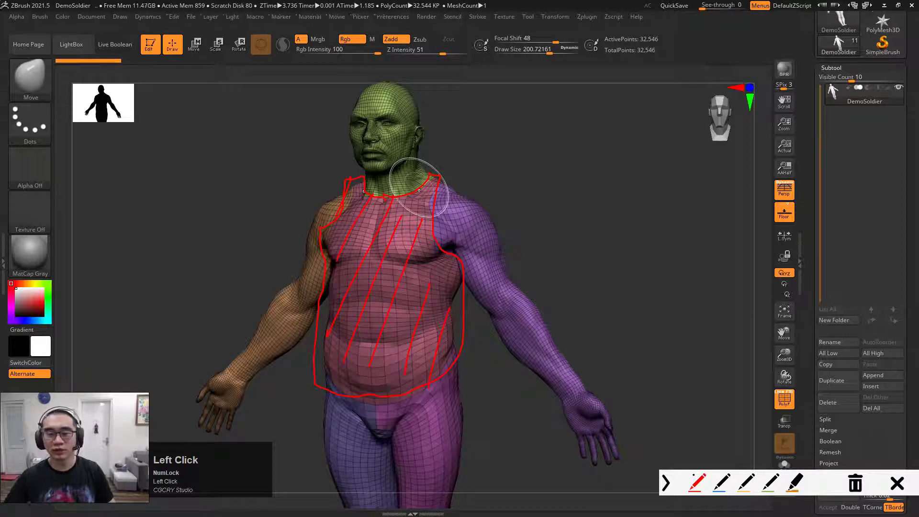
drag(433, 256, 485, 169)
drag(509, 140, 528, 166)
drag(543, 146, 543, 158)
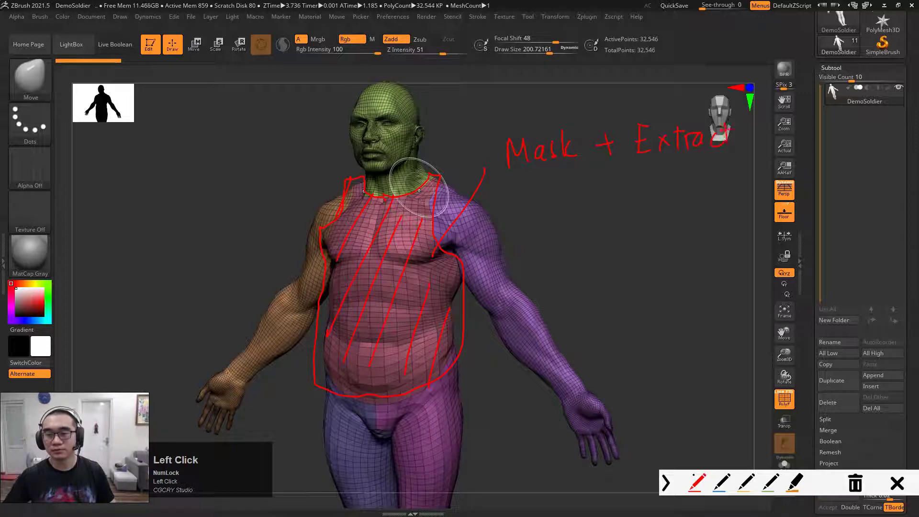
drag(622, 214, 627, 224)
drag(635, 217, 642, 207)
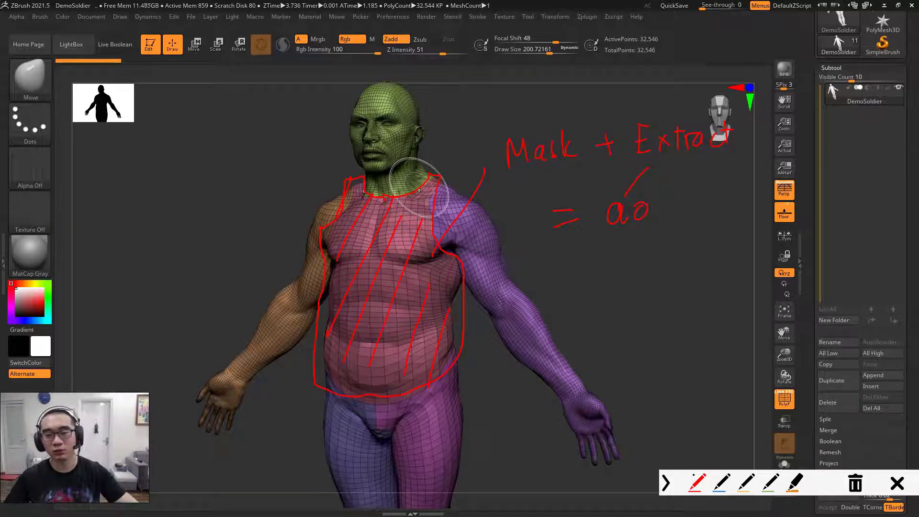
click(897, 484)
Write the workflow note "Polygroup → Mask → Extract → áo" beside the soldier, circle "Polygroup", and close the annotation.
drag(572, 225, 595, 232)
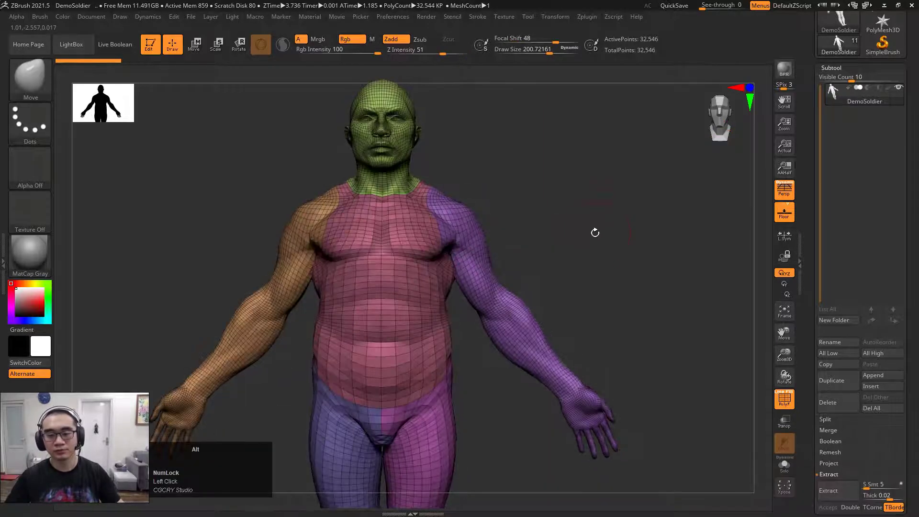
ctrl+right_drag(595, 232, 558, 197)
drag(578, 201, 555, 189)
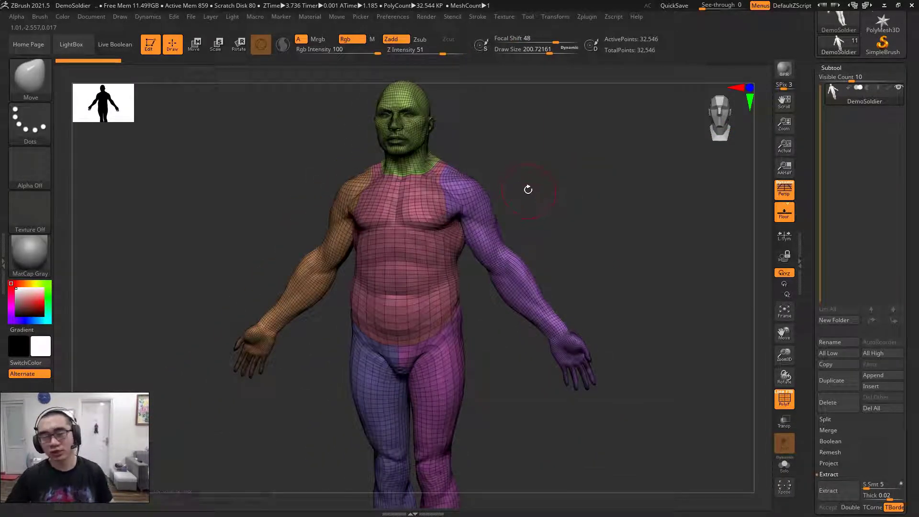
drag(545, 185, 531, 187)
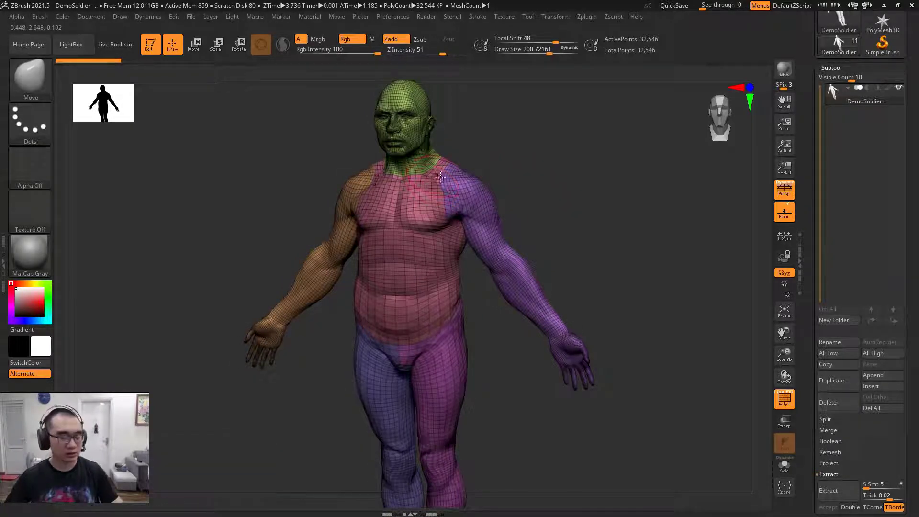
key(ctrl+1)
drag(513, 115, 516, 137)
drag(546, 108, 583, 138)
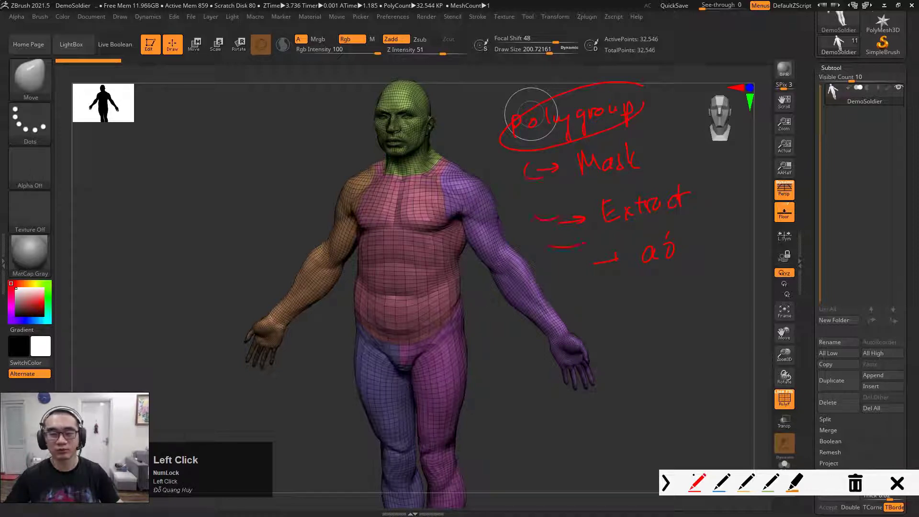
key(Escape)
Frame the soldier's torso and arms in a straight front view.
shift+drag(578, 257, 591, 256)
alt+shift+drag(591, 256, 592, 232)
ctrl+right_drag(593, 231, 548, 227)
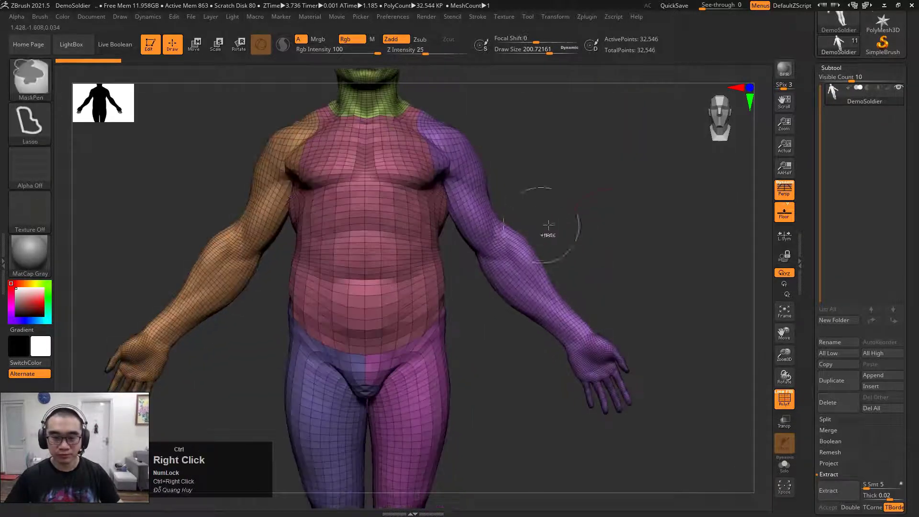
Examine the polygroups on the soldier's torso, arms and legs from the front.
alt+drag(608, 253, 635, 169)
alt+drag(531, 314, 541, 278)
ctrl+right_drag(541, 278, 539, 293)
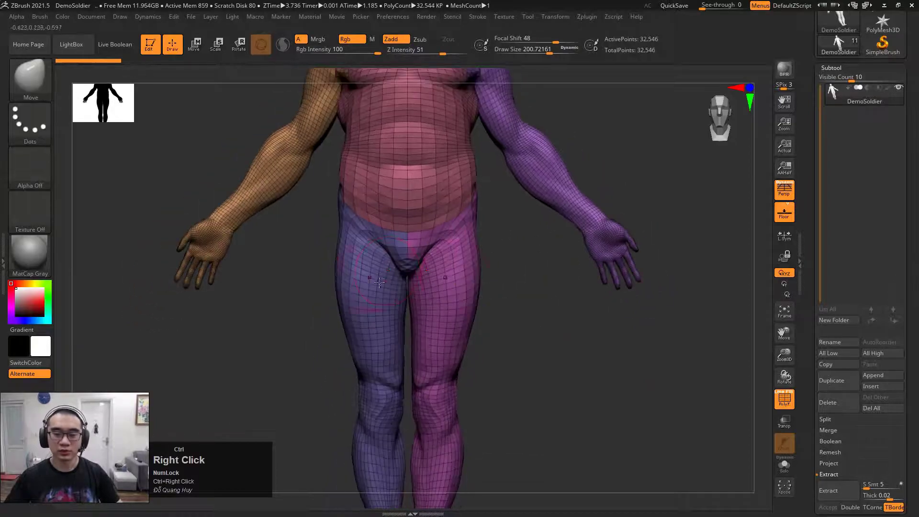
alt+drag(540, 293, 571, 377)
ctrl+right_drag(571, 376, 580, 352)
alt+drag(656, 133, 660, 239)
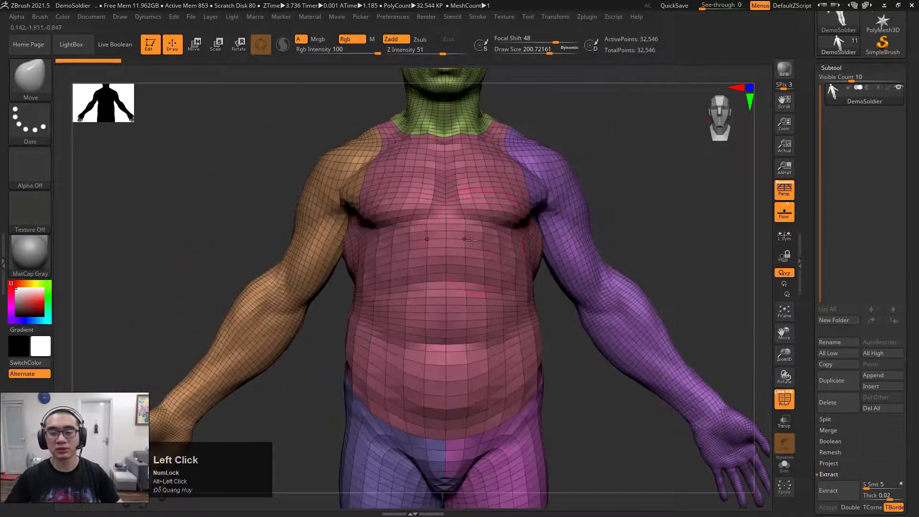
drag(642, 193, 587, 215)
alt+drag(675, 203, 621, 196)
ctrl+right_drag(621, 197, 616, 216)
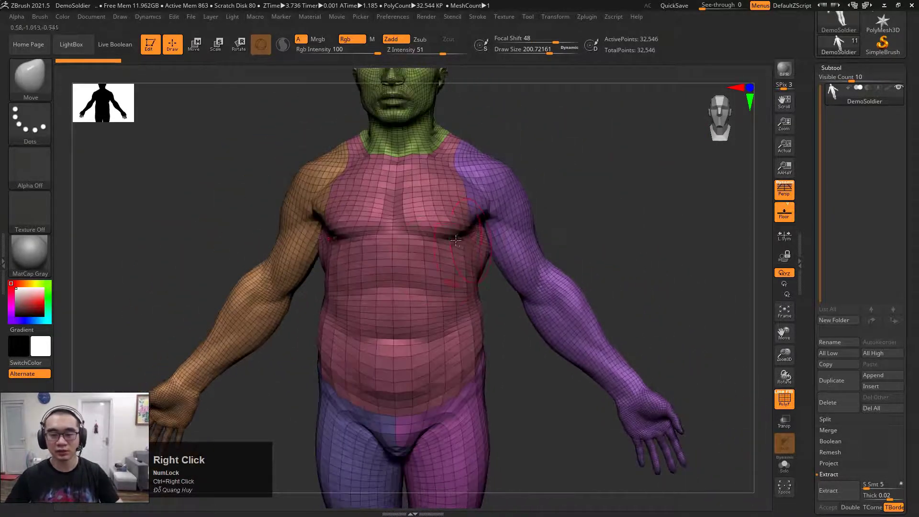
Isolate the soldier's torso polygroup by hiding the rest of the body.
ctrl+shift+click(448, 285)
key(ctrl+z)
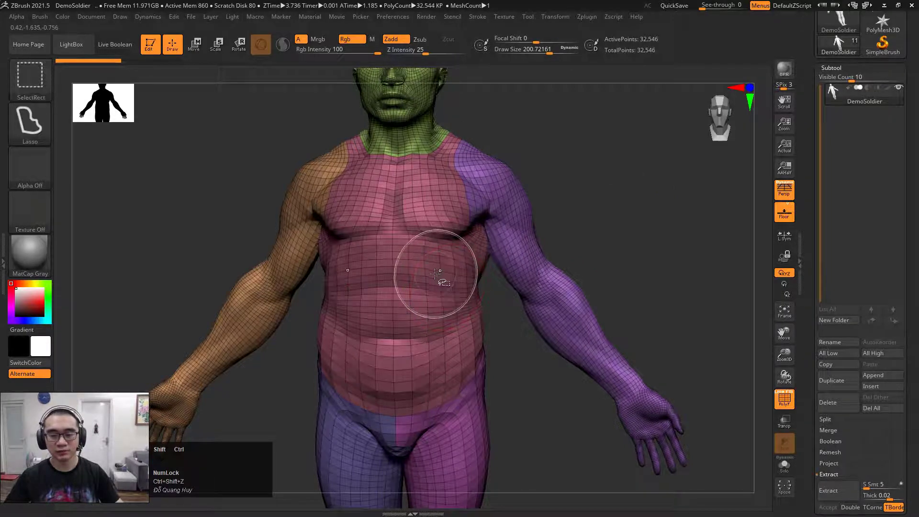
ctrl+shift+click(438, 276)
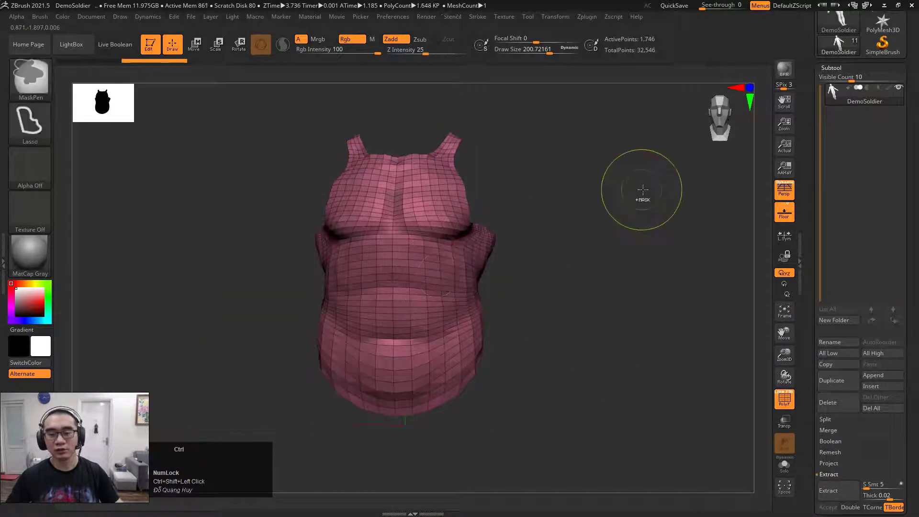
Mask the entire isolated torso polygroup and bring the hidden body parts back into view.
mouse_move(517, 113)
ctrl+mouse_down()
mouse_move(201, 257)
mouse_move(504, 447)
mouse_move(591, 152)
ctrl+mouse_up()
ctrl+click(617, 177)
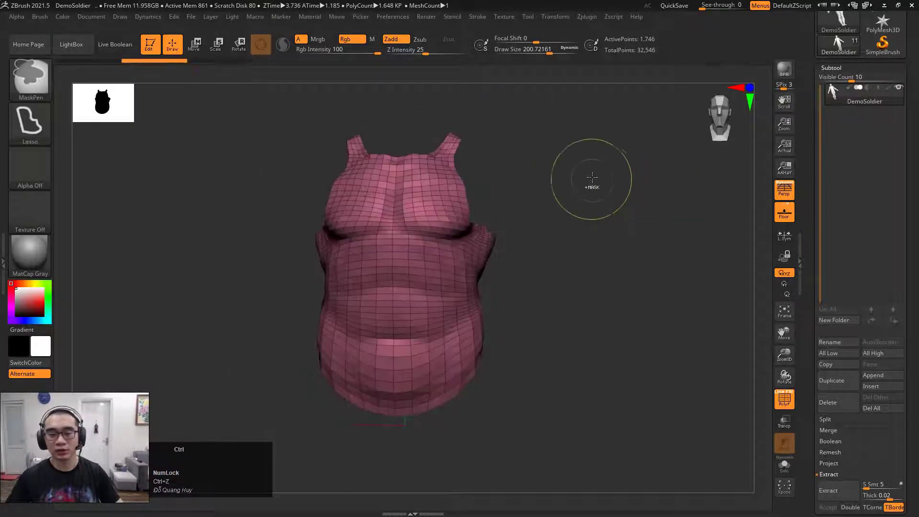
ctrl+click(598, 180)
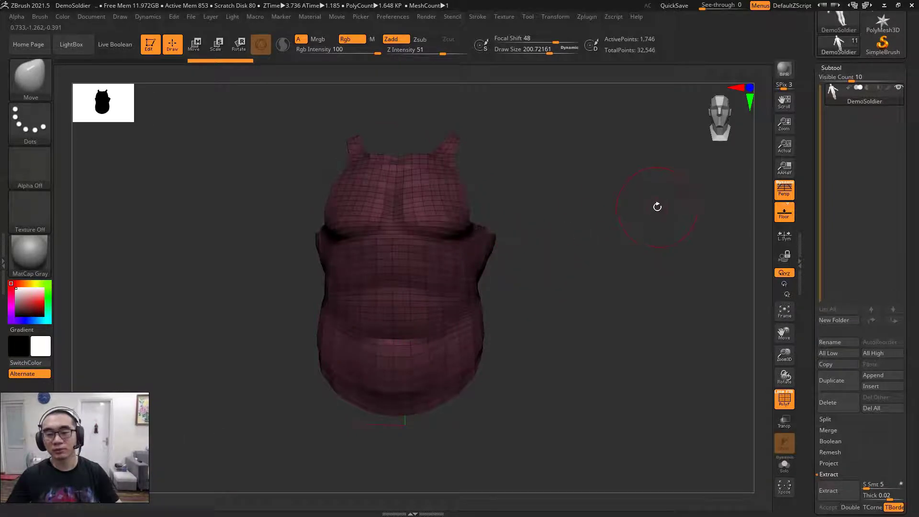
key(ctrl+shift)
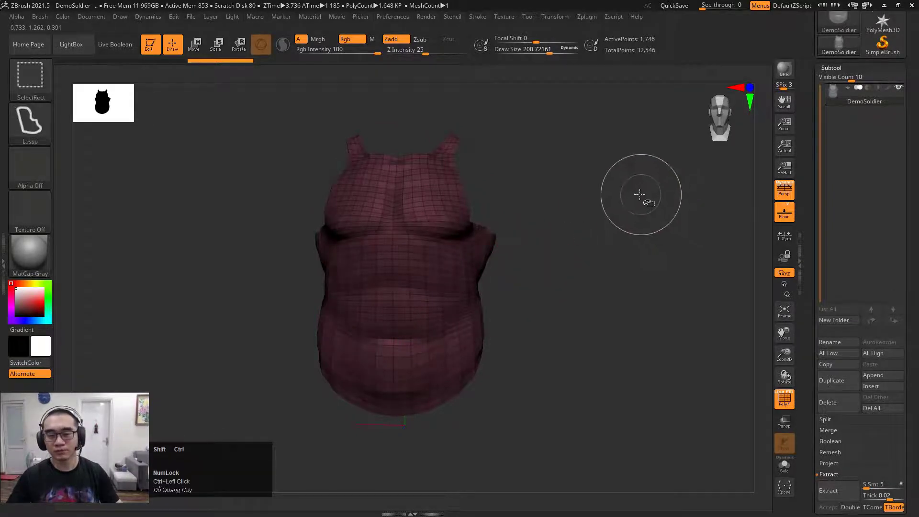
ctrl+shift+click(638, 192)
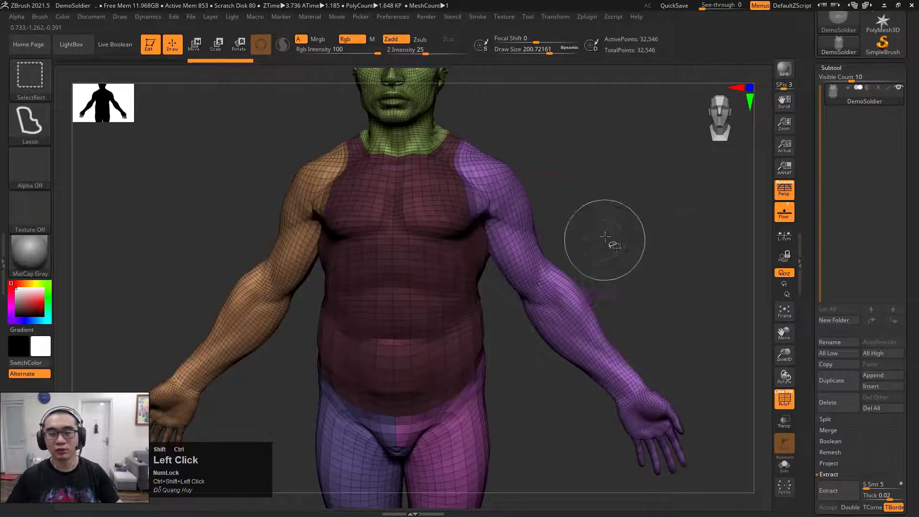
Remove the mask from the buttocks area below the waist on the soldier's back.
drag(613, 210, 632, 211)
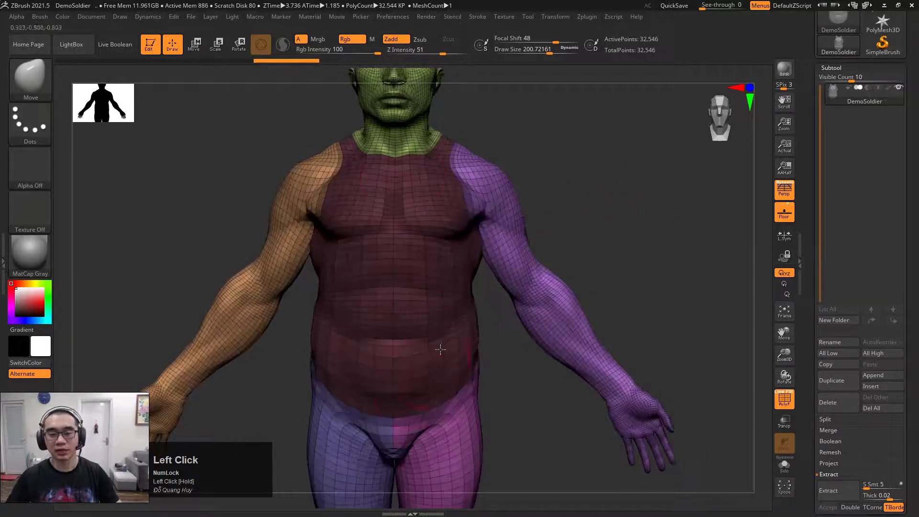
drag(440, 350, 579, 240)
drag(362, 302, 334, 305)
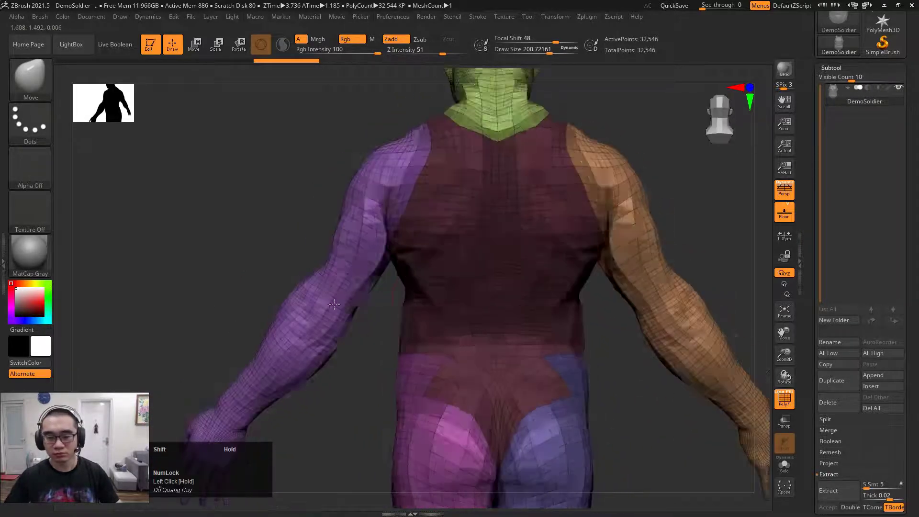
mouse_move(669, 420)
alt+mouse_down()
mouse_move(652, 339)
mouse_move(621, 334)
mouse_move(620, 346)
mouse_move(569, 350)
alt+mouse_up()
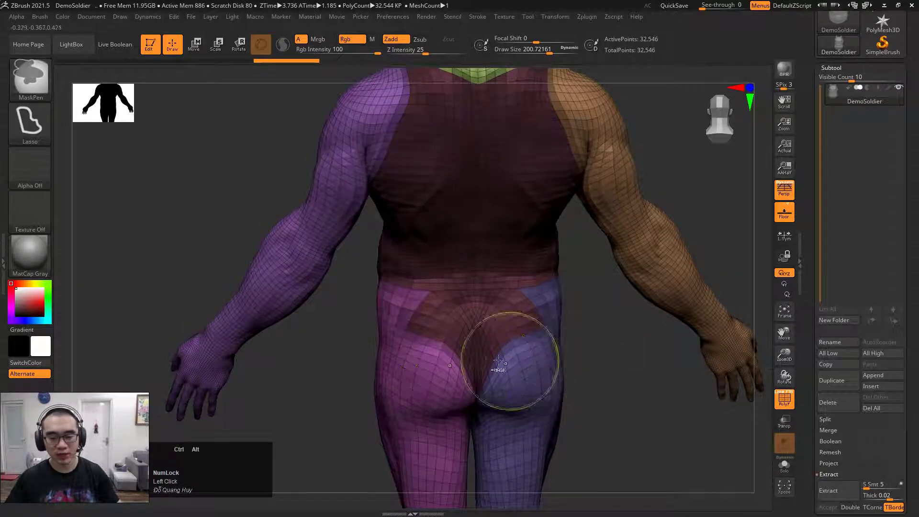
mouse_move(378, 299)
ctrl+alt+mouse_down()
mouse_move(445, 290)
mouse_move(523, 304)
mouse_move(389, 394)
ctrl+alt+mouse_up()
Generate a shirt preview from the masked torso using Extract with surface smoothness 20 and thickness 0.02.
mouse_move(604, 383)
mouse_down()
mouse_move(610, 344)
mouse_move(721, 353)
mouse_move(656, 282)
mouse_move(634, 226)
mouse_move(608, 245)
mouse_move(401, 194)
mouse_up()
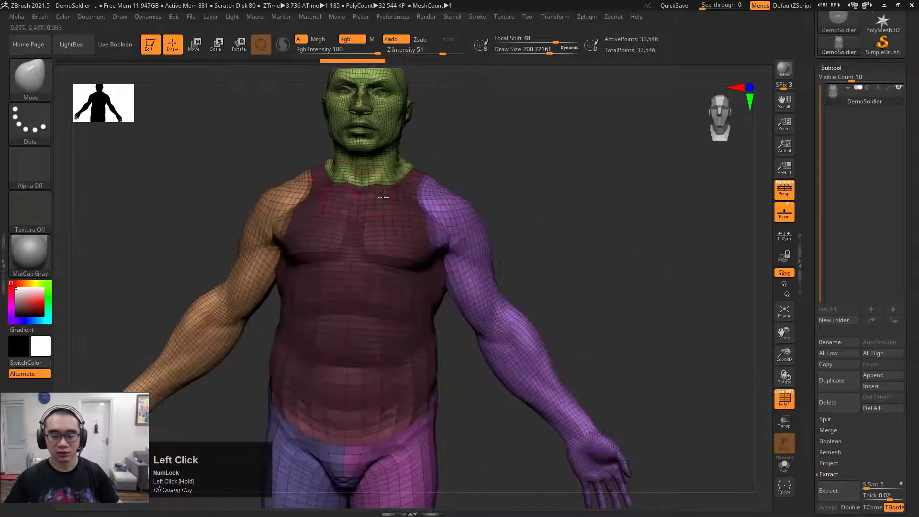
drag(610, 258, 694, 287)
drag(809, 337, 809, 187)
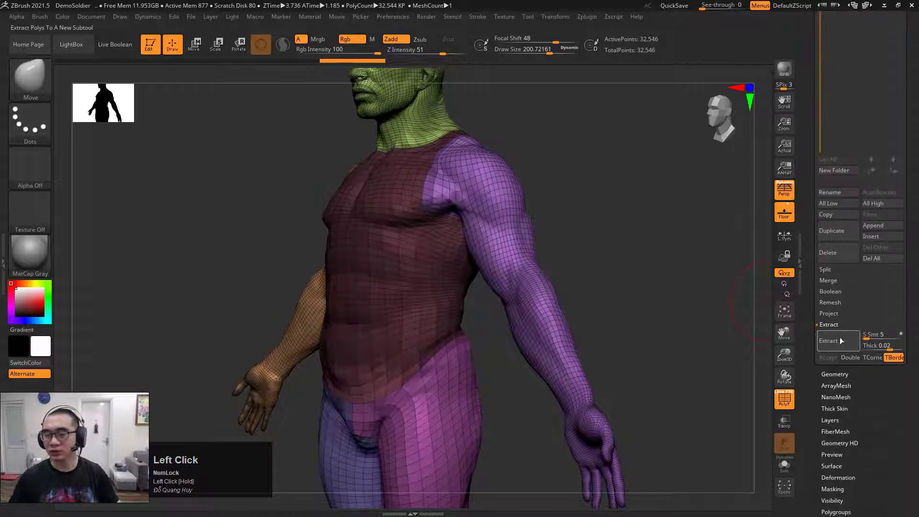
click(877, 335)
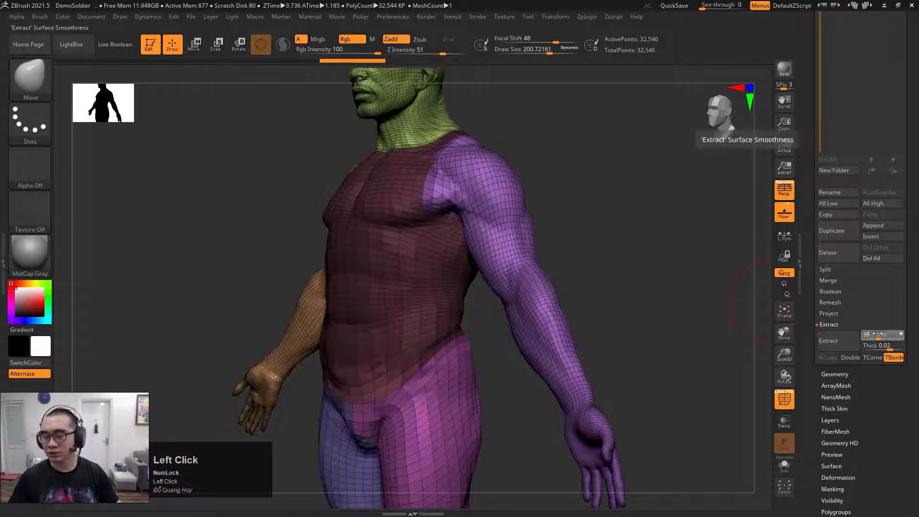
text(36)
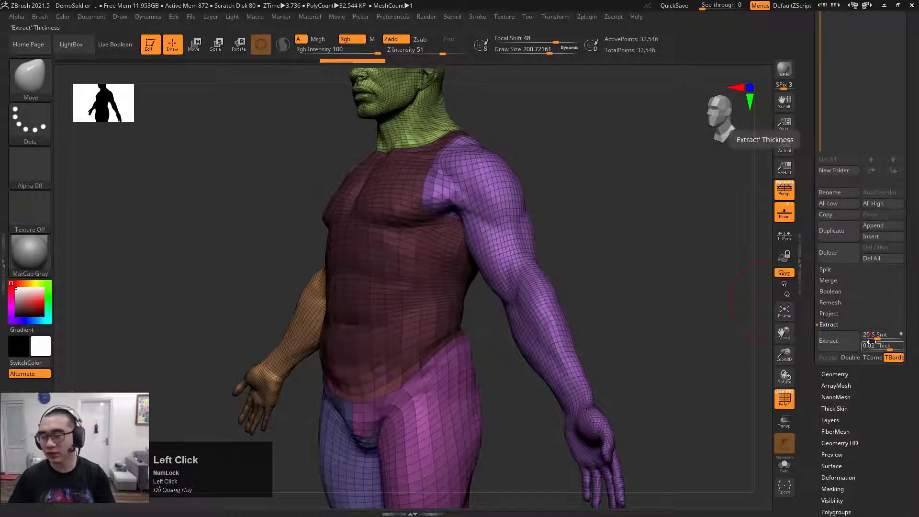
click(879, 345)
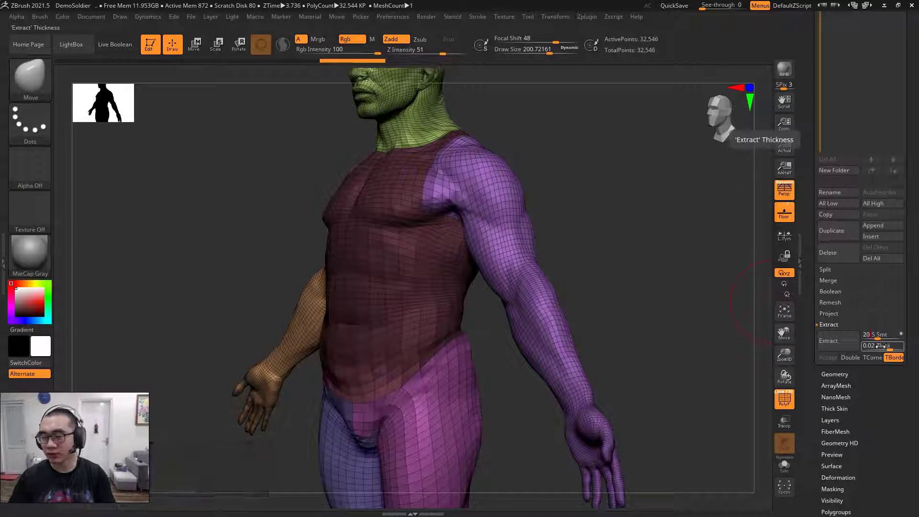
click(835, 342)
click(827, 357)
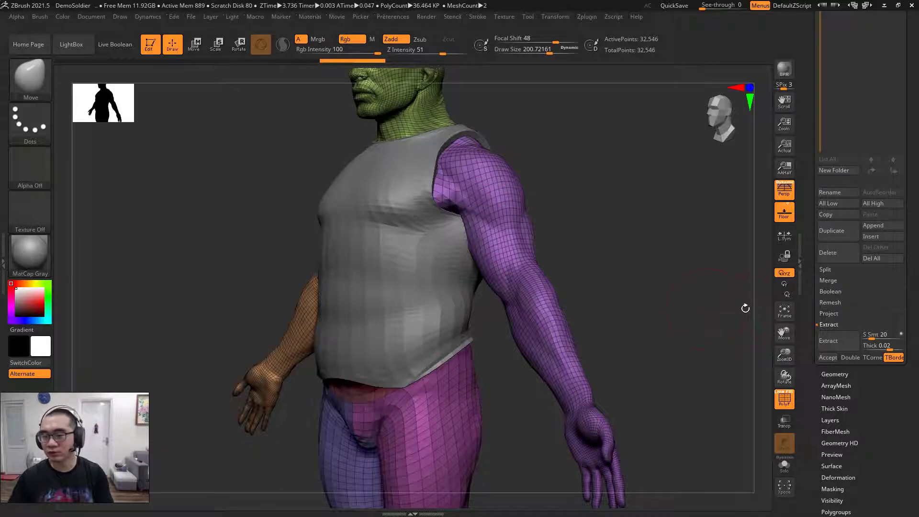
Try extracting the masked torso again with a thinner thickness of 0.005.
click(878, 346)
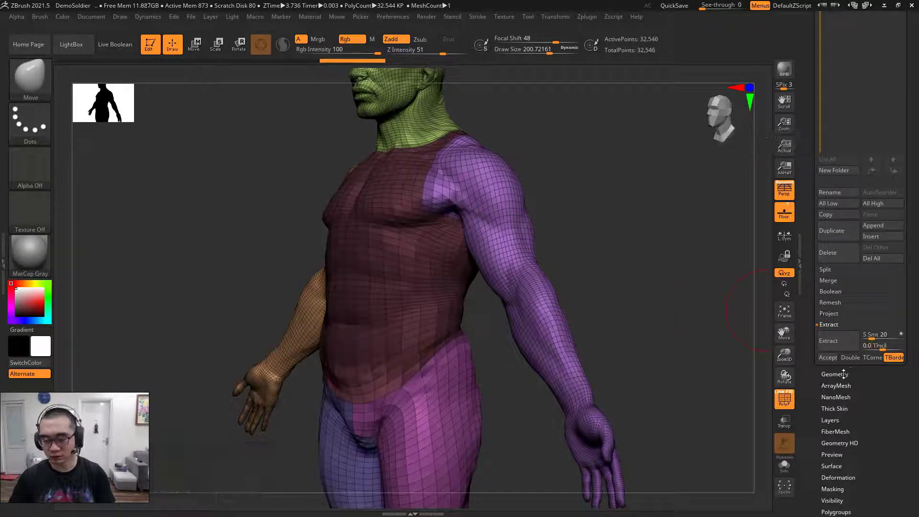
click(833, 342)
drag(652, 307, 705, 307)
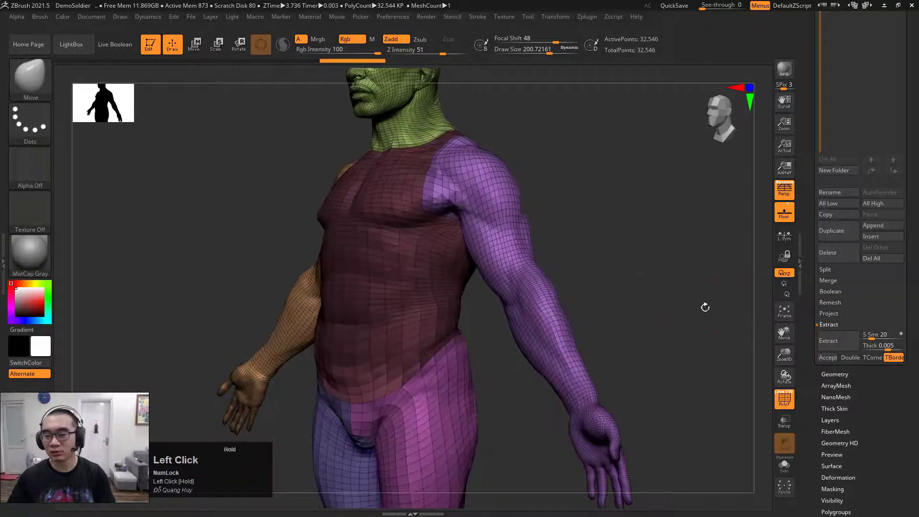
Set the extract thickness to 0.01, extract the masked torso again and accept the shirt as a new subtool.
click(891, 346)
text(0.)
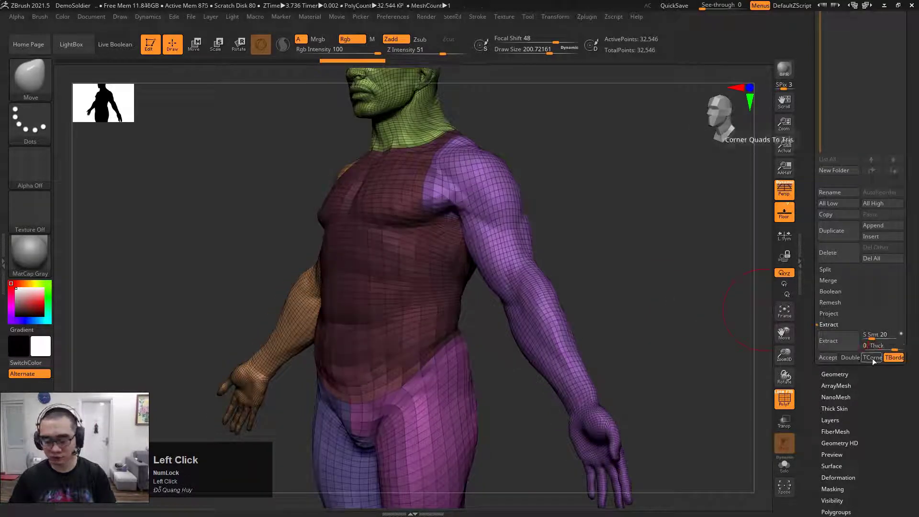
text(01)
click(829, 342)
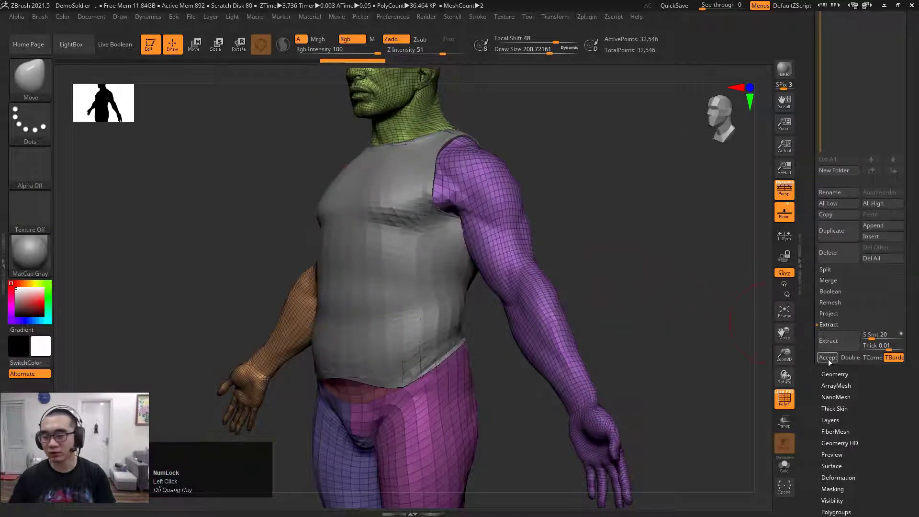
click(827, 358)
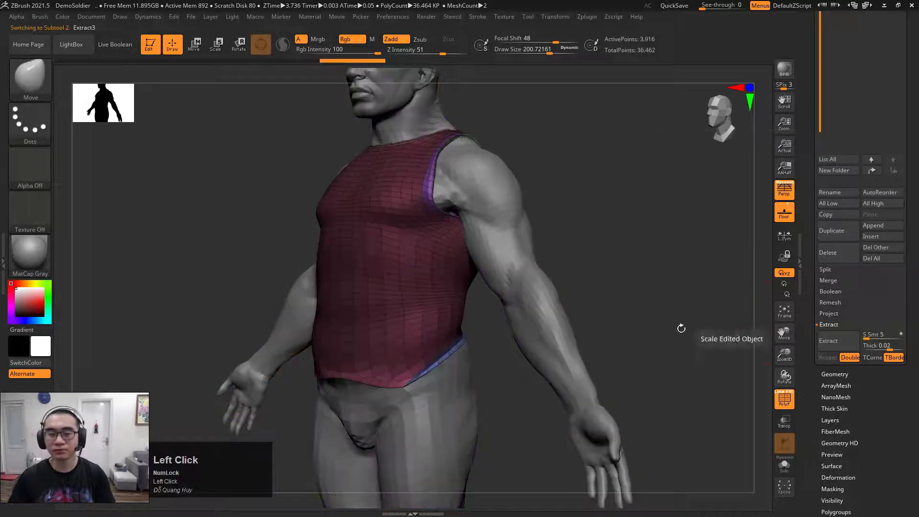
Clear the mask on the extracted shirt.
drag(646, 261, 622, 290)
ctrl+right_drag(531, 242, 593, 209)
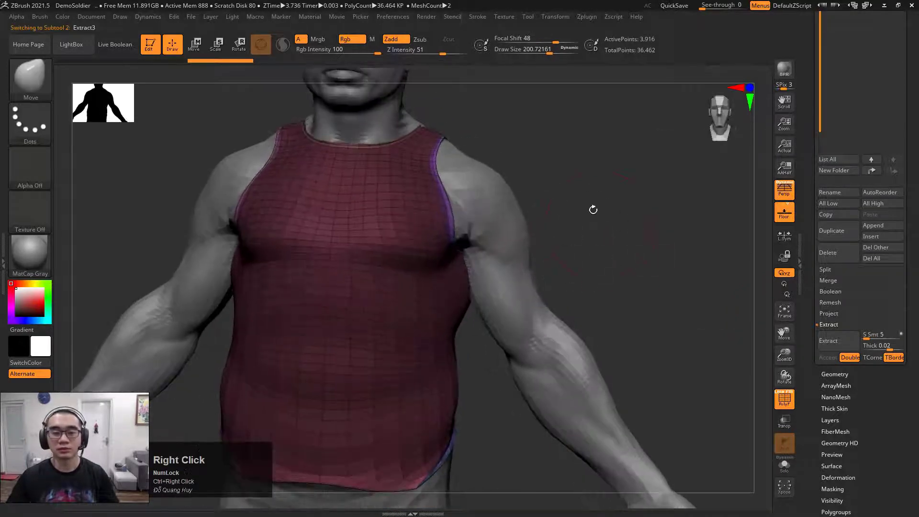
ctrl+drag(597, 168, 605, 218)
ctrl+right_drag(624, 233, 595, 240)
mouse_move(597, 243)
mouse_down()
mouse_move(564, 237)
mouse_move(601, 229)
mouse_move(593, 237)
mouse_up()
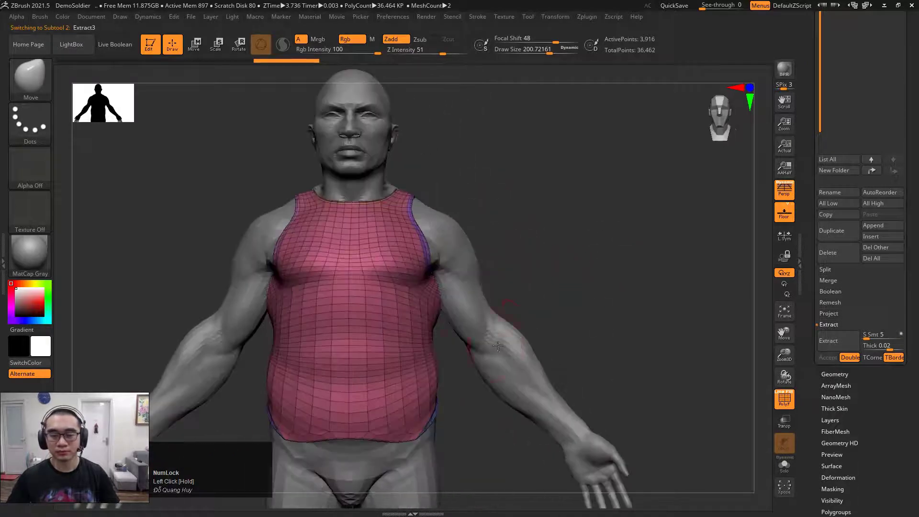
Show only the shirt subtool and increase the brush draw size to about 312.
click(785, 471)
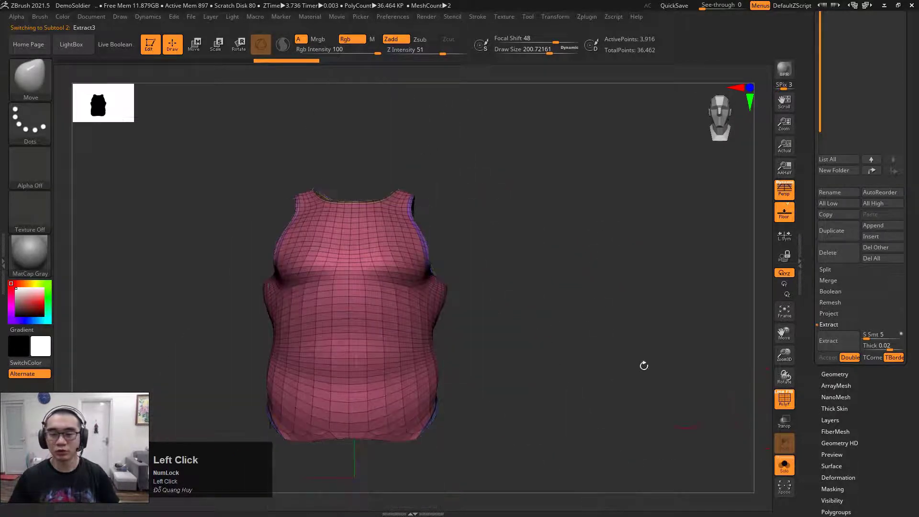
drag(642, 365, 574, 325)
key(space)
drag(434, 226, 558, 220)
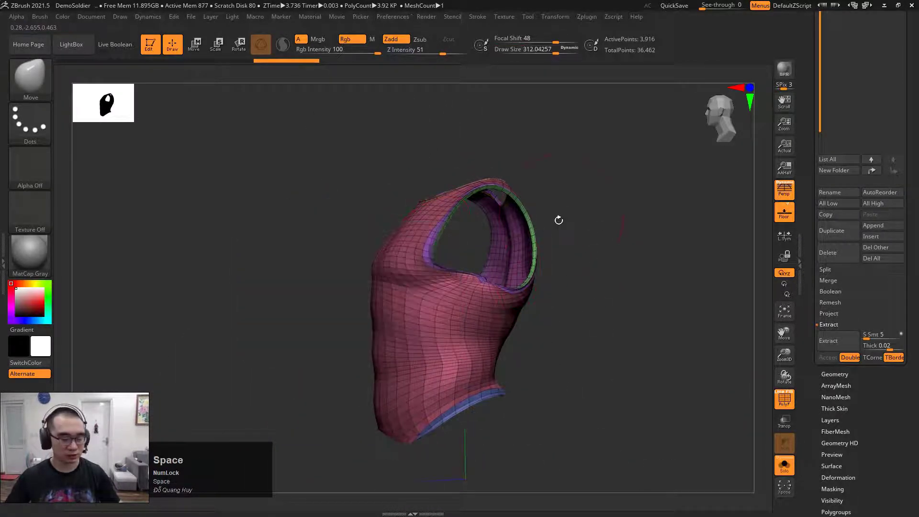
Turn off PolyFrame and show the soldier body together with the shirt.
key(shift+f)
drag(611, 229, 667, 239)
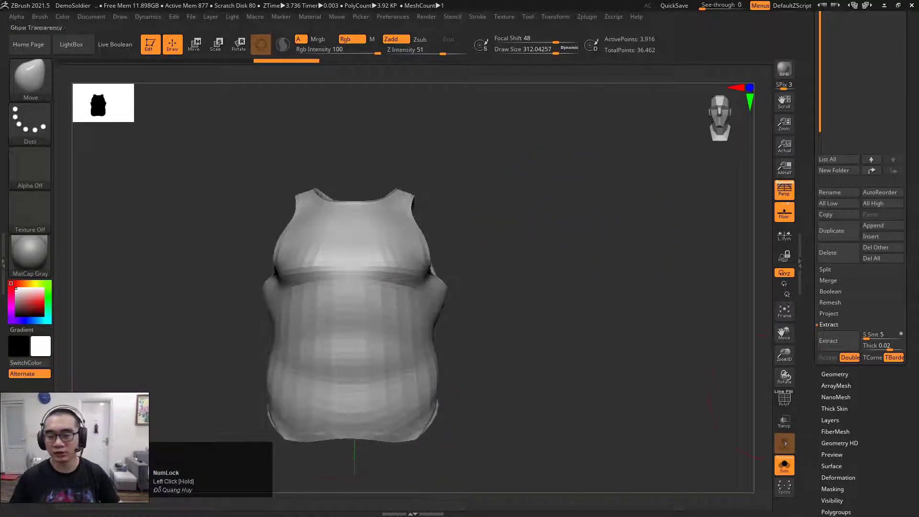
click(784, 467)
drag(605, 265, 575, 268)
Select the soldier body, clear its torso mask while it is soloed, and restore both subtools.
alt+click(487, 295)
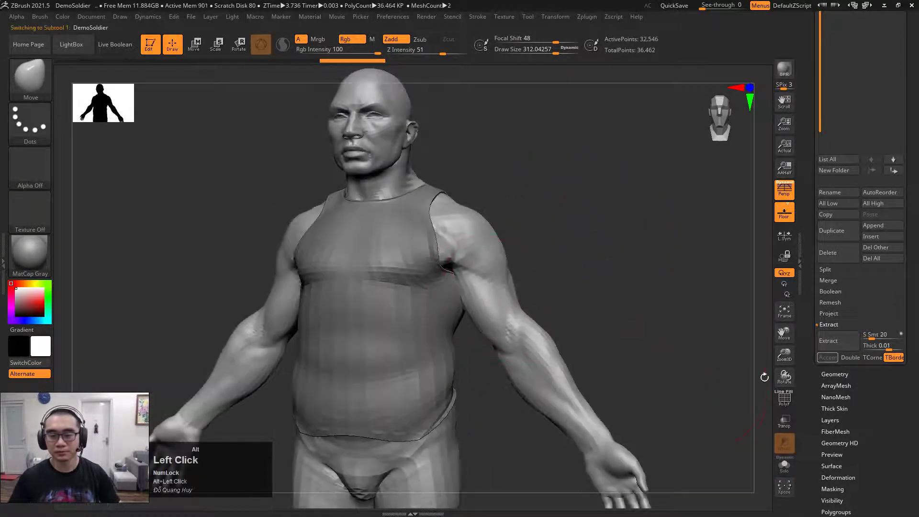
click(784, 464)
key(ctrl)
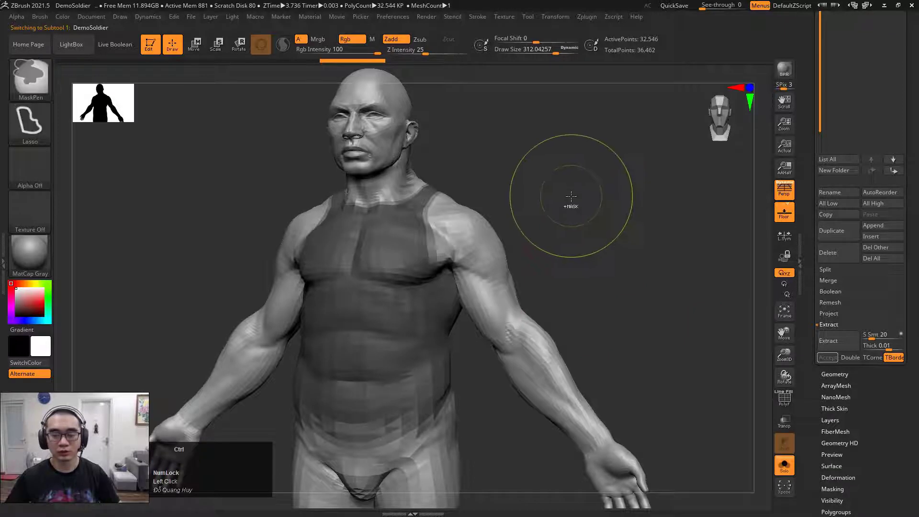
ctrl+drag(564, 182, 632, 213)
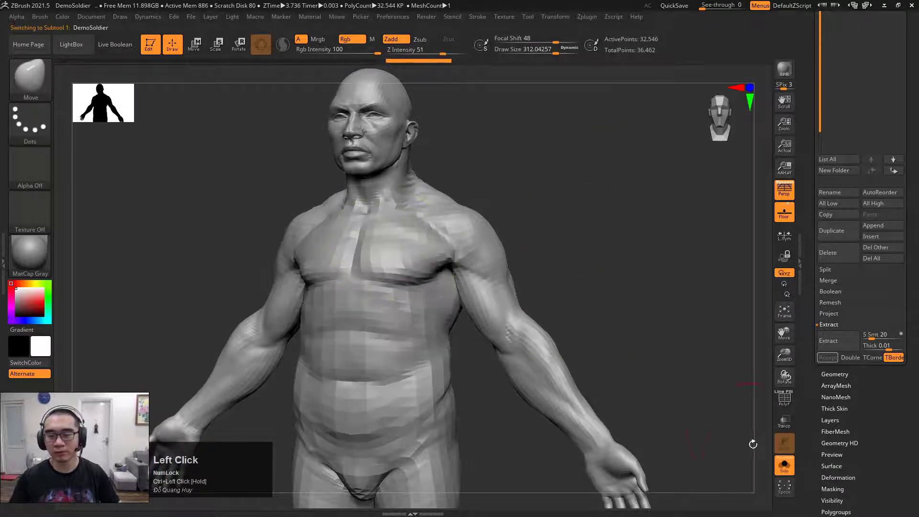
click(785, 466)
Make the shirt the active subtool and smooth its armhole edge near the armpit.
shift+drag(597, 254, 618, 254)
alt+click(440, 261)
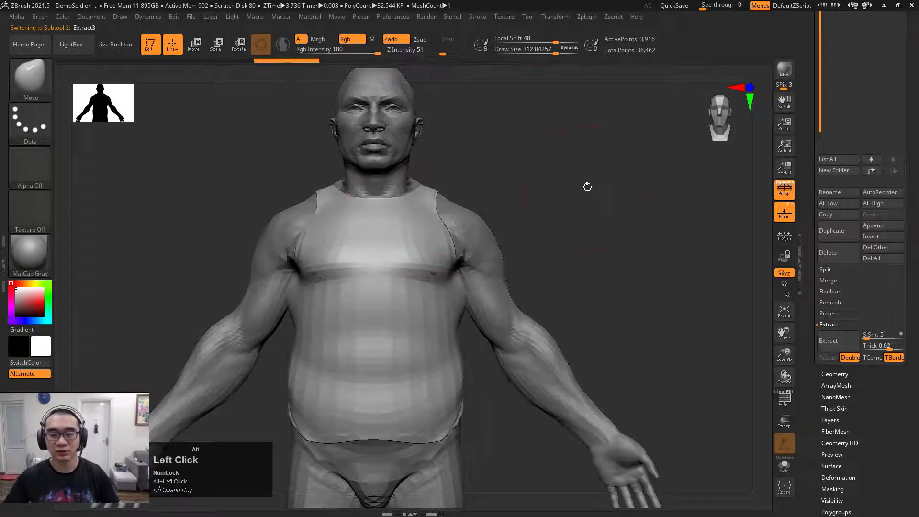
drag(587, 187, 567, 207)
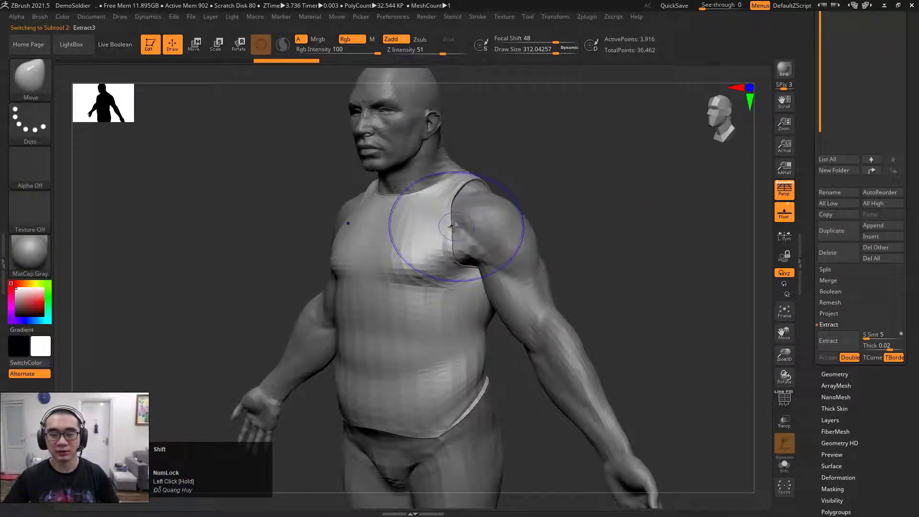
mouse_move(453, 226)
shift+mouse_down()
mouse_move(456, 271)
mouse_move(497, 277)
shift+mouse_up()
alt+drag(633, 263, 648, 179)
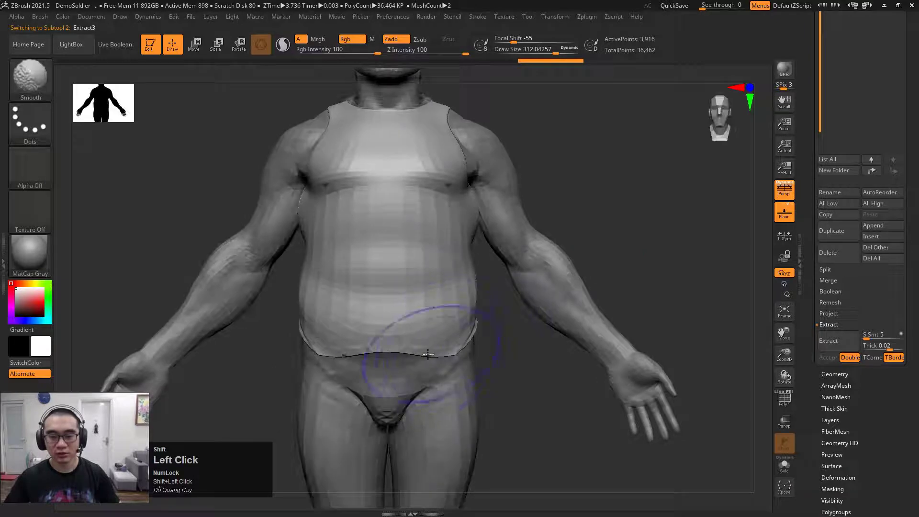
Smooth the shirt's bottom hem and the edges around its back.
drag(416, 332, 390, 349)
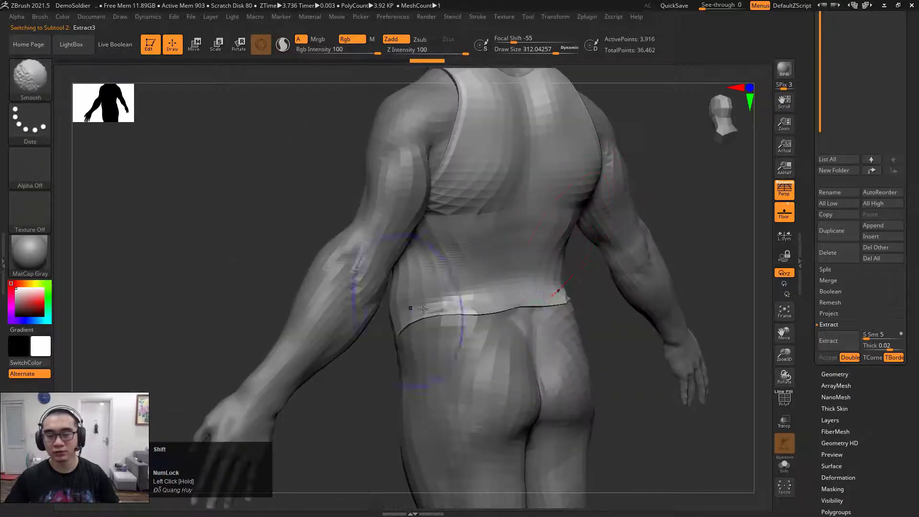
mouse_move(479, 316)
mouse_down()
mouse_move(601, 297)
mouse_move(653, 240)
mouse_up()
shift+drag(455, 201, 431, 140)
drag(644, 197, 648, 196)
mouse_move(577, 178)
alt+mouse_down()
mouse_move(436, 223)
mouse_move(538, 166)
mouse_move(525, 180)
mouse_move(562, 242)
mouse_move(402, 267)
alt+mouse_up()
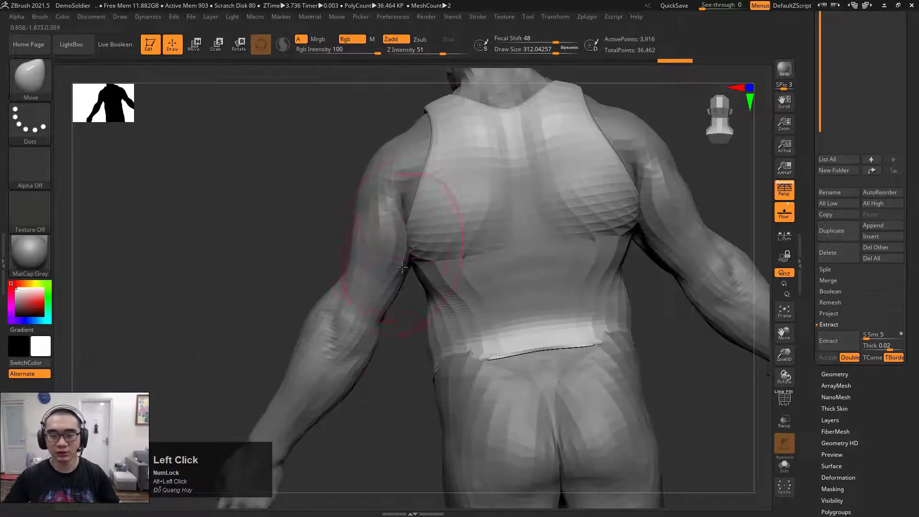
Reshape the back of the shirt's hem near the hip with the Move brush.
drag(426, 388, 441, 359)
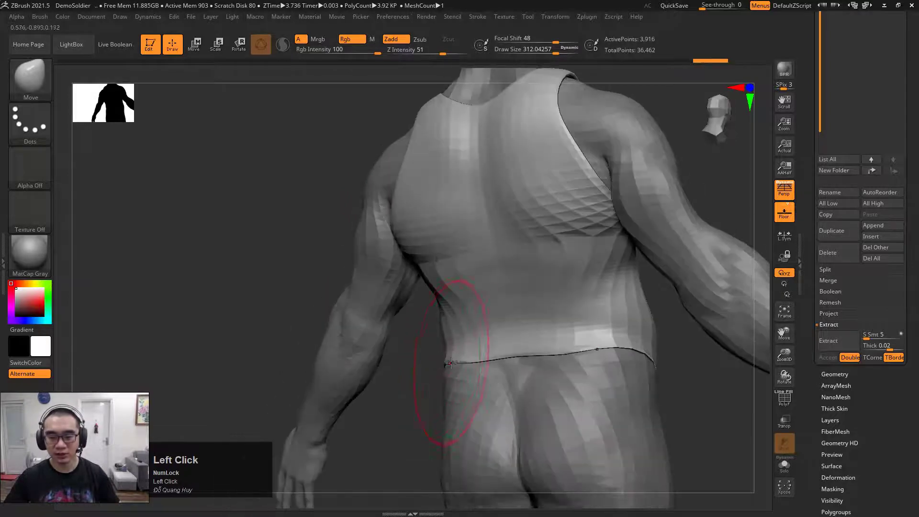
drag(399, 397, 467, 399)
key(space)
mouse_move(472, 367)
ctrl+right_down()
mouse_move(485, 360)
mouse_move(500, 402)
ctrl+right_up()
mouse_move(506, 416)
alt+mouse_down()
mouse_move(499, 372)
mouse_move(510, 404)
alt+mouse_up()
Set the Move brush draw size to about 333 and even out the shirt's hem around the front and sides.
key(space)
drag(575, 336, 472, 355)
key(space)
drag(545, 357, 524, 362)
drag(480, 382, 484, 374)
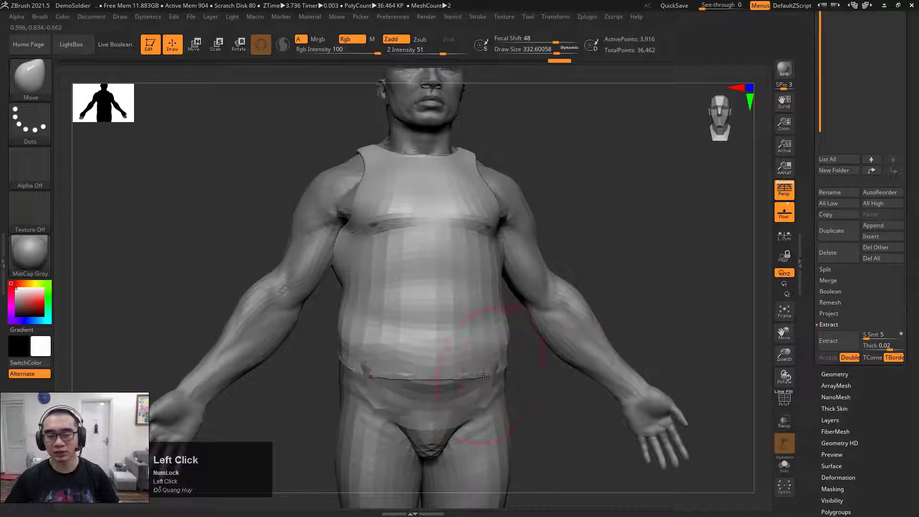
drag(531, 393, 554, 396)
drag(492, 369, 486, 367)
mouse_move(537, 393)
mouse_down()
mouse_move(508, 387)
mouse_move(528, 336)
mouse_up()
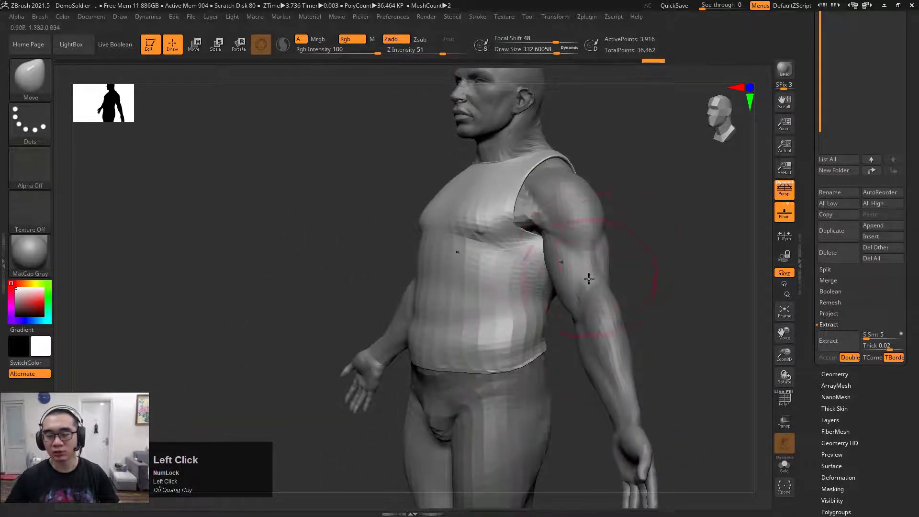
drag(638, 303, 525, 360)
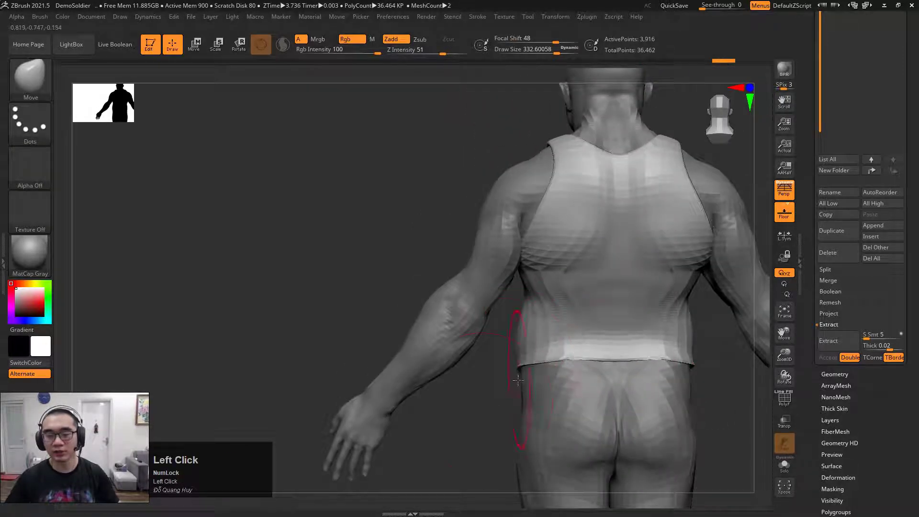
Make the soldier body the active subtool, frame its open hand and set the brush draw size to about 67.
drag(349, 264, 198, 190)
alt+drag(690, 251, 497, 213)
alt+click(437, 242)
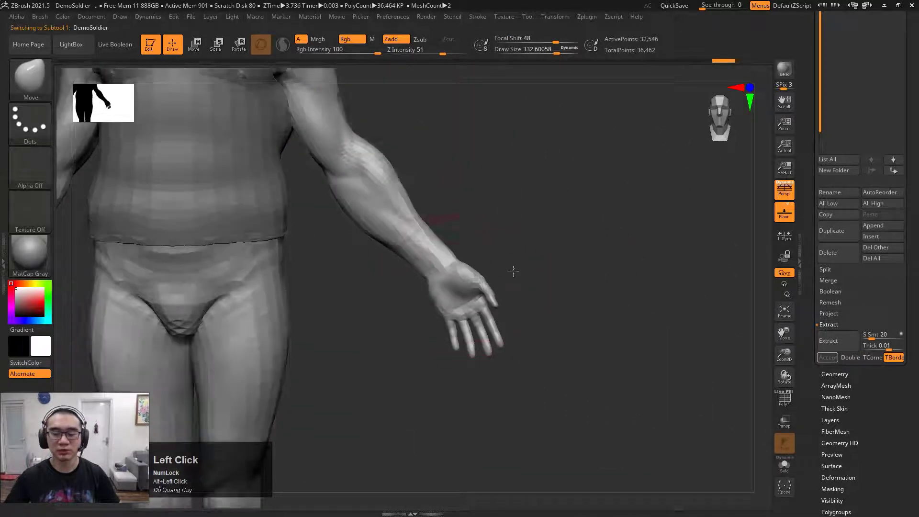
ctrl+right_drag(451, 249, 515, 244)
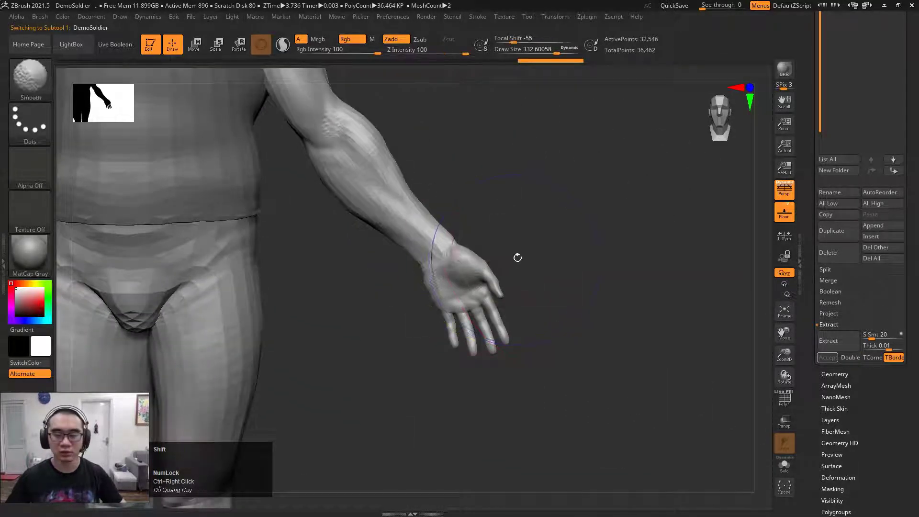
key(shift+f)
key(shift+f)
alt+drag(516, 289, 516, 265)
ctrl+right_drag(517, 265, 537, 258)
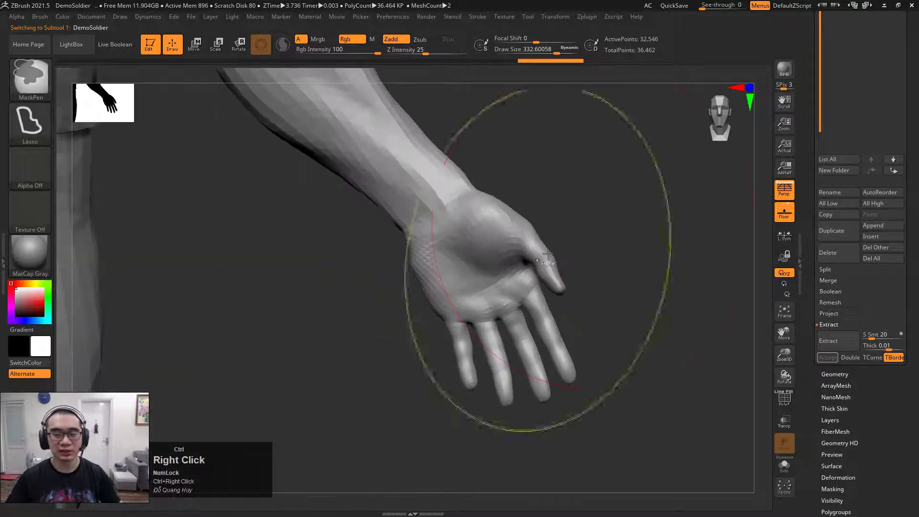
drag(587, 221, 605, 212)
key(space)
drag(522, 240, 505, 237)
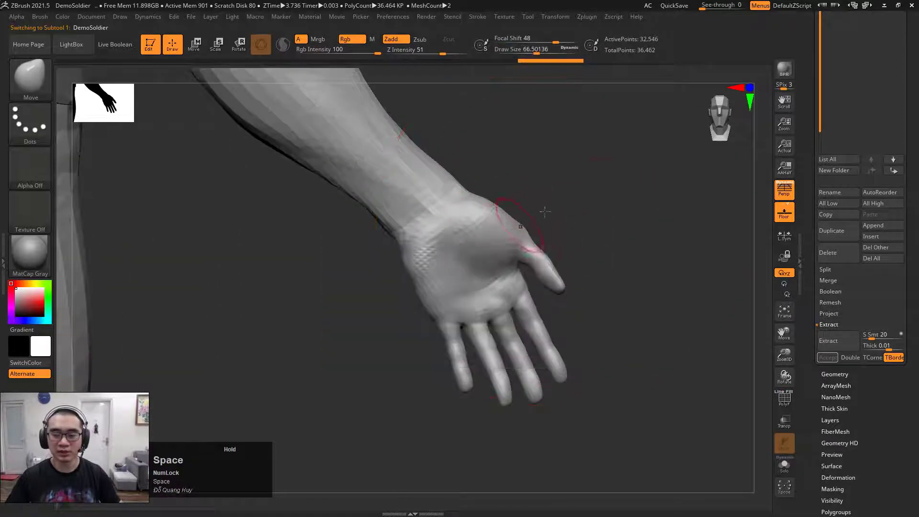
mouse_move(578, 194)
mouse_down()
mouse_move(593, 189)
mouse_move(579, 191)
mouse_up()
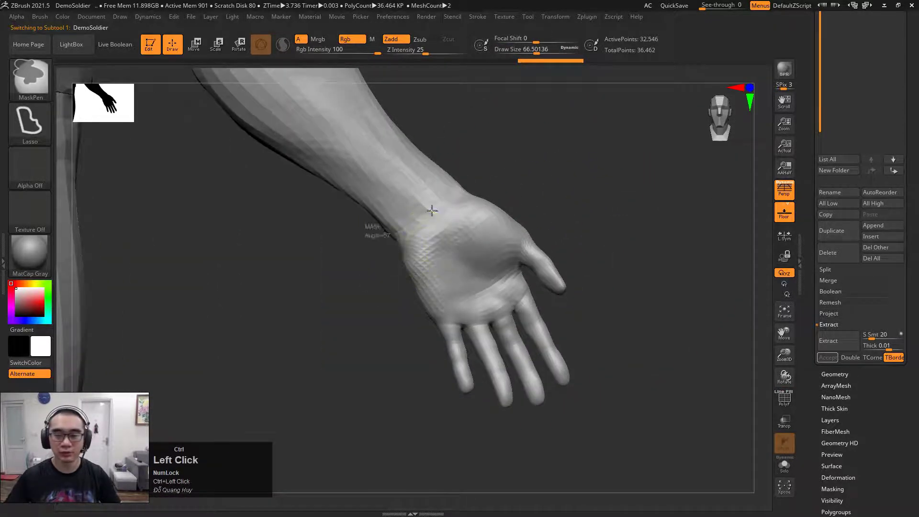
Mask the hand from the wrist to the base of the fingers with the lasso MaskPen, leaving the fingertips unmasked.
mouse_move(375, 237)
ctrl+mouse_down()
mouse_move(502, 194)
mouse_move(531, 254)
mouse_move(527, 294)
mouse_move(460, 347)
mouse_move(378, 287)
ctrl+mouse_up()
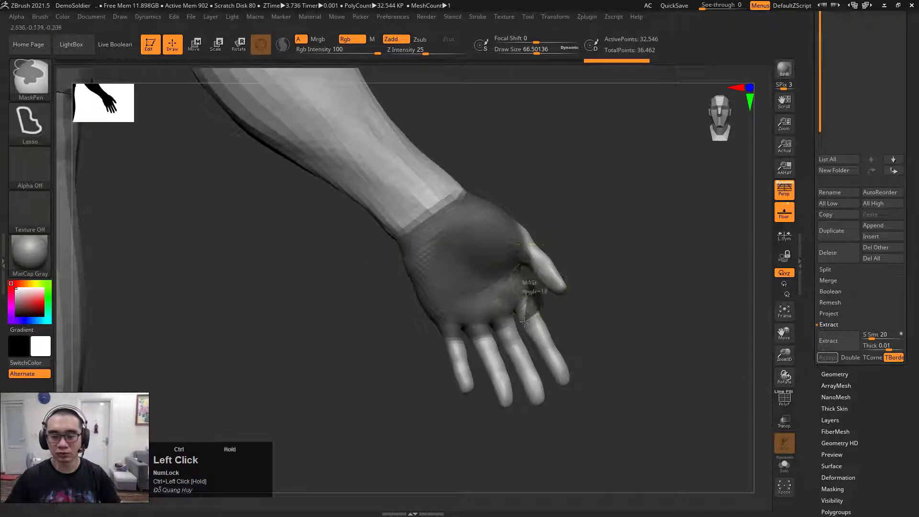
ctrl+drag(525, 322, 457, 284)
mouse_move(592, 232)
mouse_down()
mouse_move(507, 246)
mouse_move(532, 265)
mouse_move(481, 237)
mouse_move(499, 226)
mouse_move(560, 228)
mouse_move(565, 237)
mouse_up()
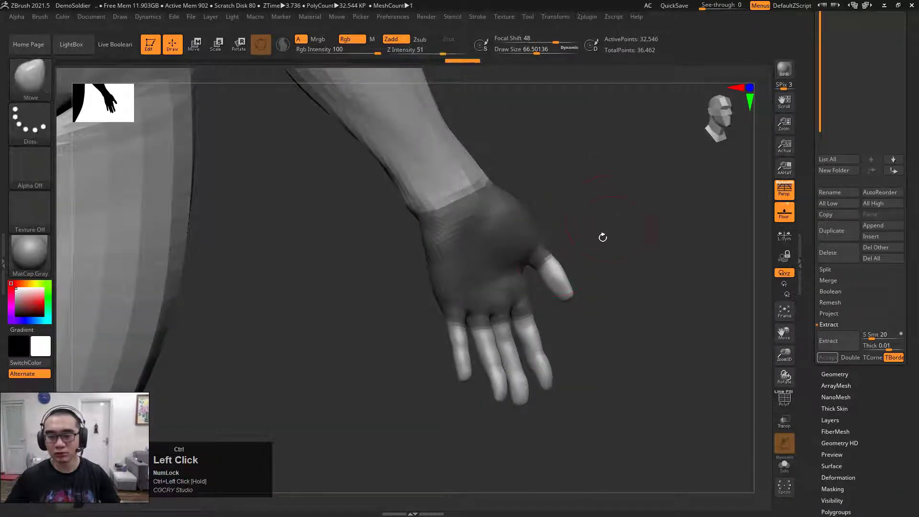
ctrl+right_drag(602, 238, 577, 251)
mouse_move(591, 247)
mouse_down()
mouse_move(610, 256)
mouse_move(601, 252)
mouse_up()
Refine the glove-shaped mask so its edges run cleanly around the thumb and fingers.
ctrl+alt+click(549, 235)
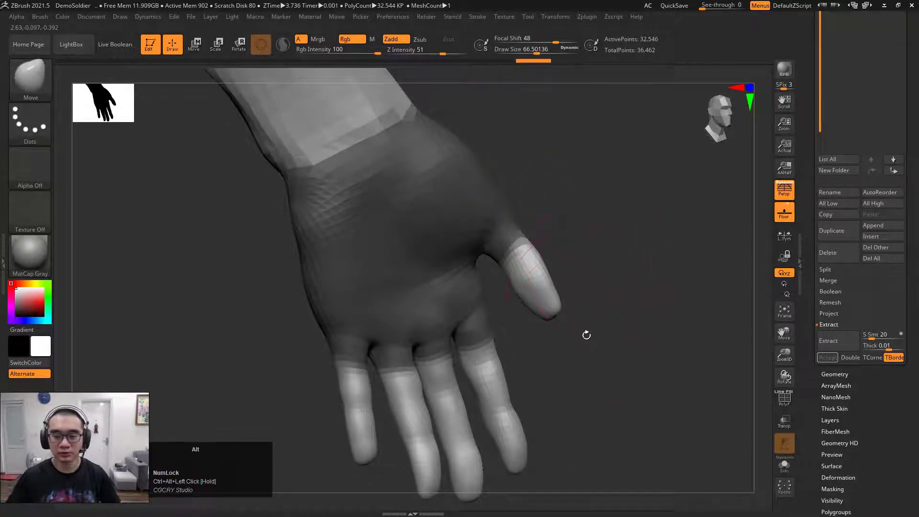
mouse_move(585, 332)
alt+mouse_down()
mouse_move(595, 290)
mouse_move(511, 308)
mouse_move(540, 326)
alt+mouse_up()
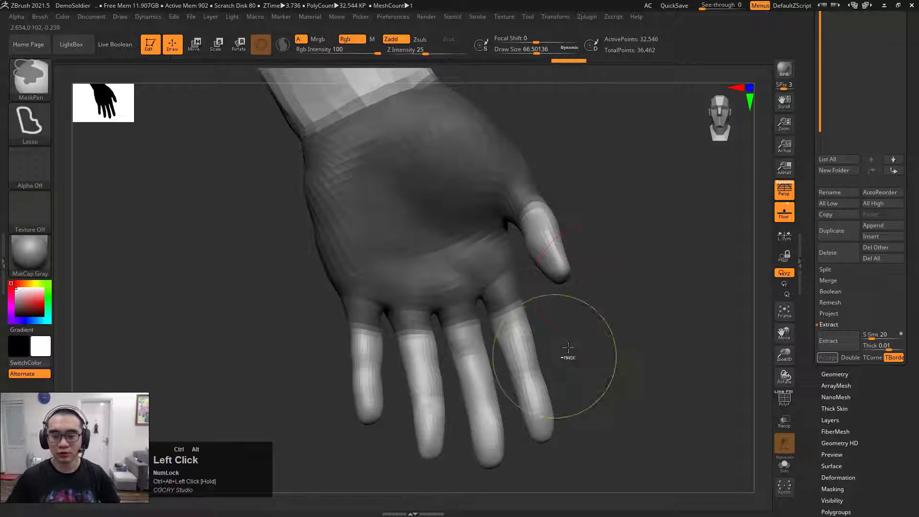
mouse_move(646, 330)
mouse_down()
mouse_move(581, 318)
mouse_move(479, 342)
mouse_move(426, 386)
mouse_move(375, 328)
mouse_move(410, 244)
mouse_move(537, 152)
mouse_move(604, 215)
mouse_move(585, 220)
mouse_move(600, 268)
mouse_up()
ctrl+right_drag(601, 268, 550, 240)
mouse_move(384, 239)
ctrl+mouse_down()
mouse_move(582, 205)
mouse_move(343, 267)
ctrl+mouse_up()
ctrl+right_drag(634, 229, 615, 232)
drag(615, 232, 636, 273)
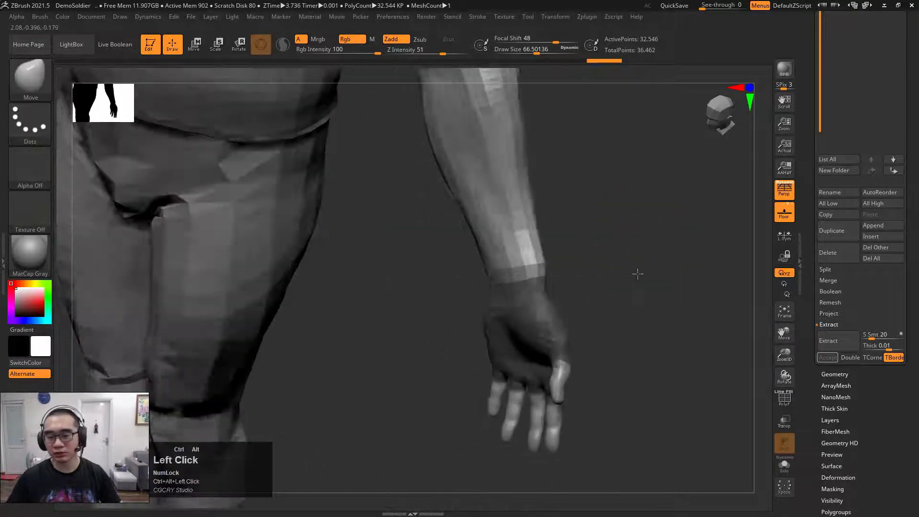
Preview the extraction of the masked hand with a thickness of 0.01 and a smoothing of 20.
click(837, 341)
click(834, 345)
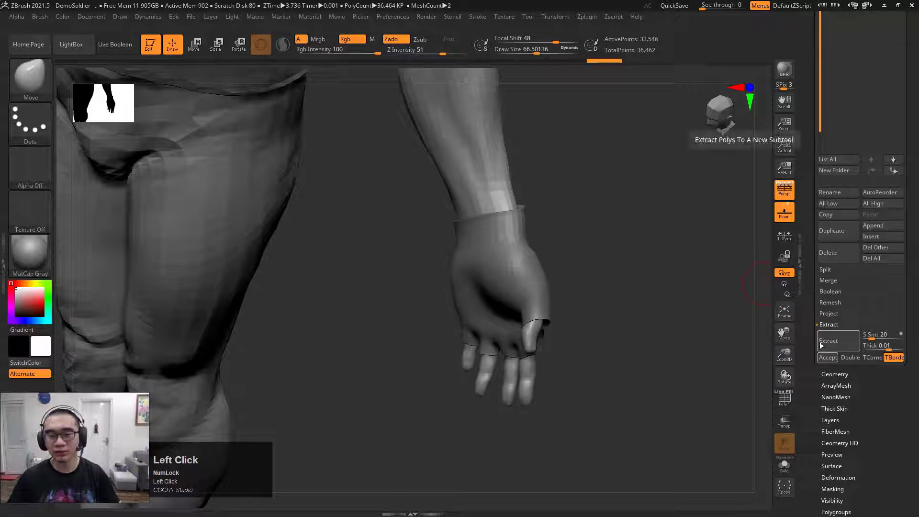
drag(680, 320, 654, 278)
ctrl+right_drag(655, 278, 744, 285)
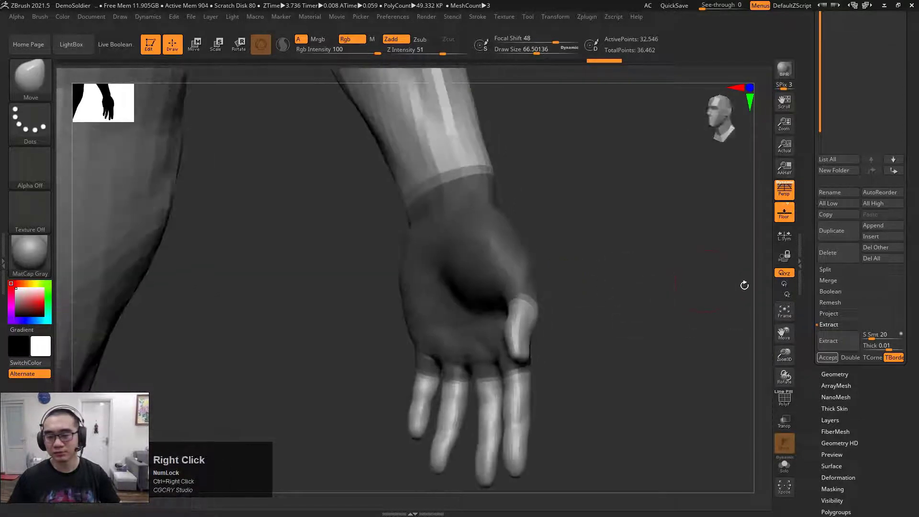
click(827, 339)
drag(703, 319, 685, 310)
Extract the masked hand with a thickness of 0.005, accept it as a new glove subtool and clear the glove's mask.
click(889, 346)
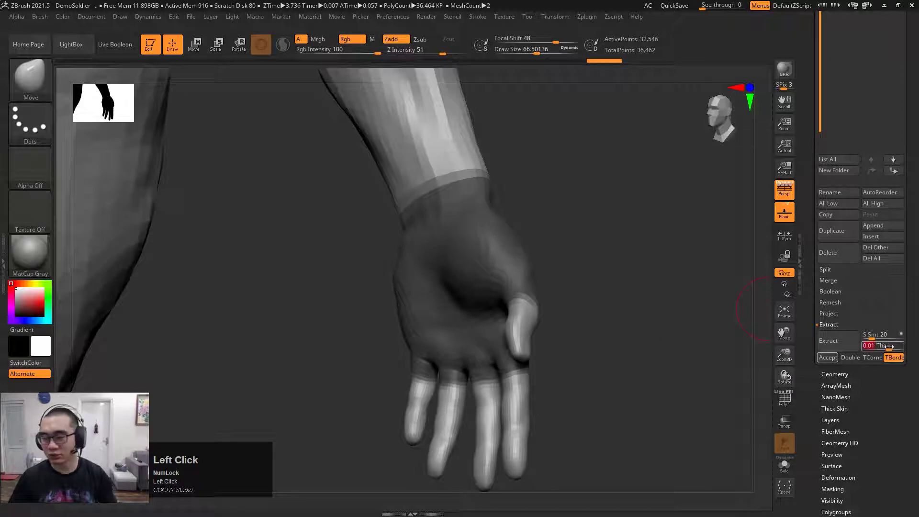
text(0.005)
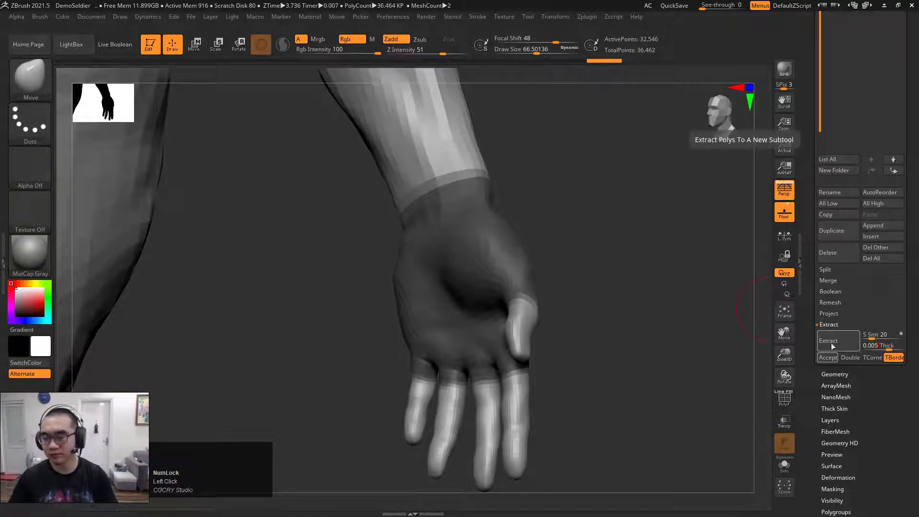
click(833, 340)
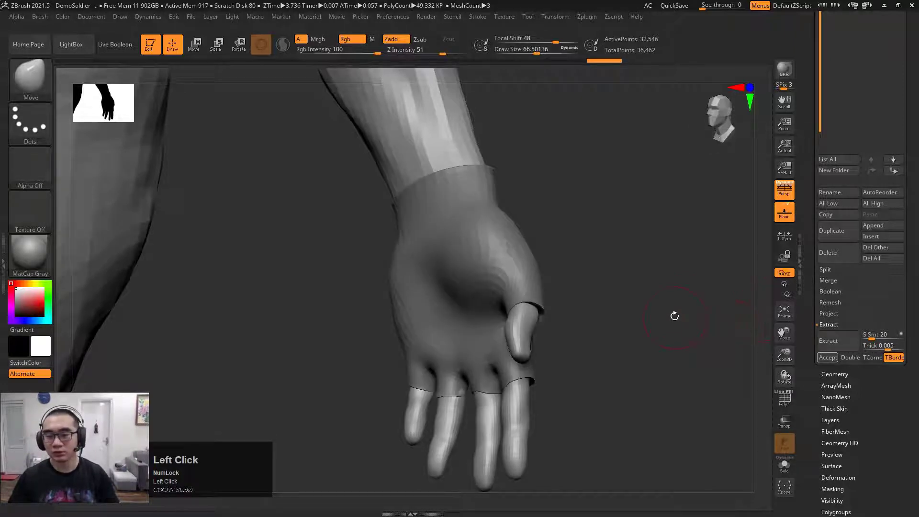
click(827, 357)
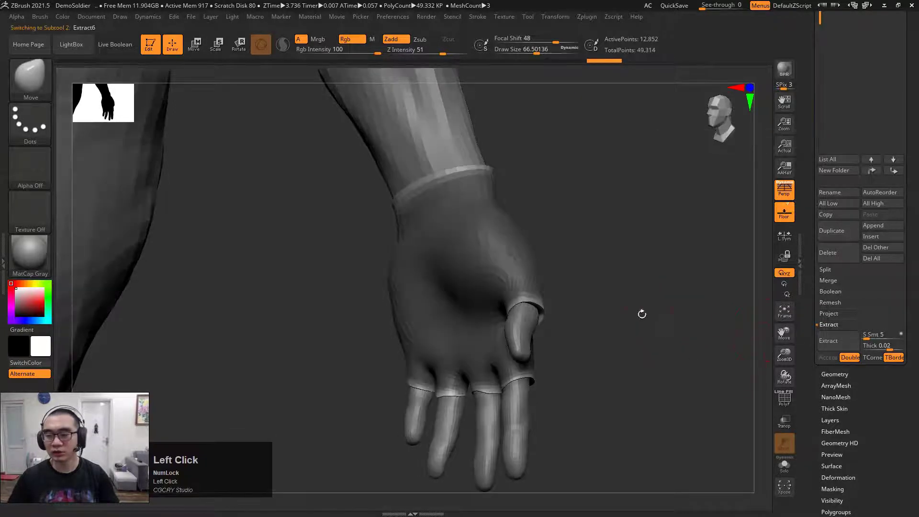
drag(642, 314, 656, 298)
ctrl+click(611, 236)
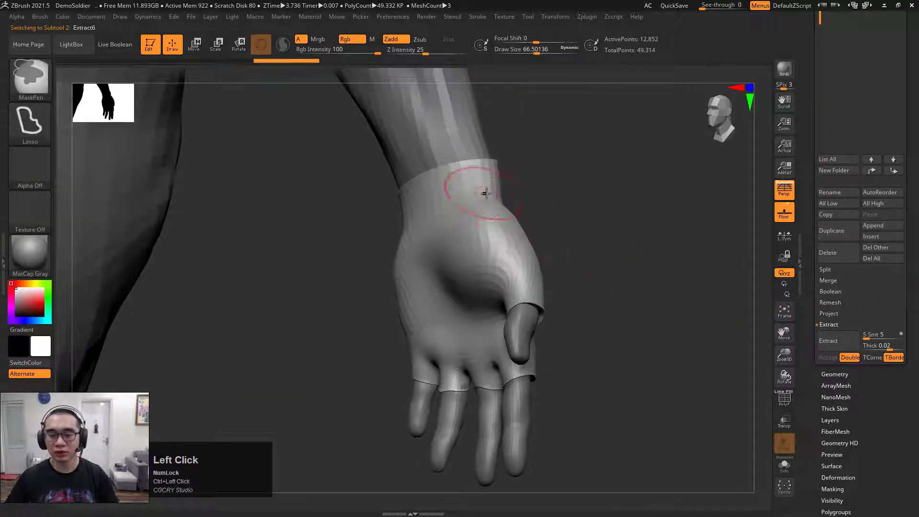
Solo the soldier body, clear its hand mask and show all subtools again.
alt+click(448, 128)
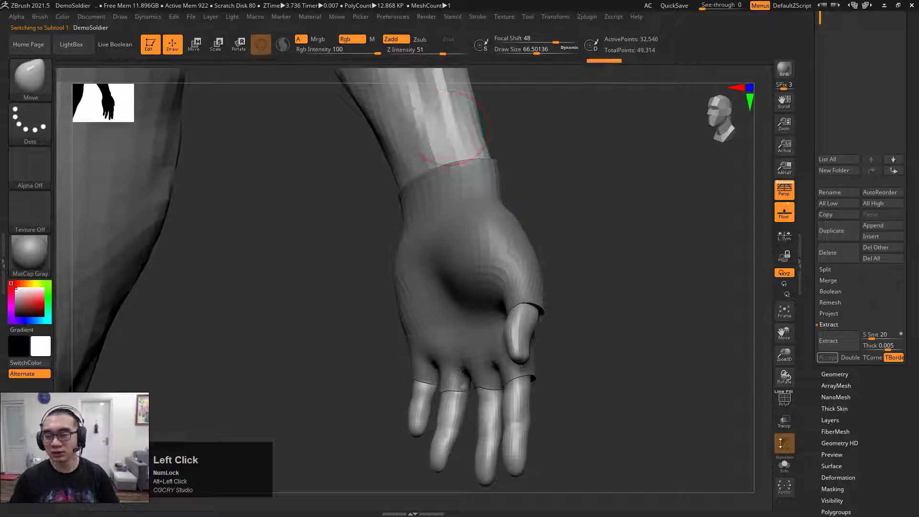
click(783, 465)
ctrl+click(608, 246)
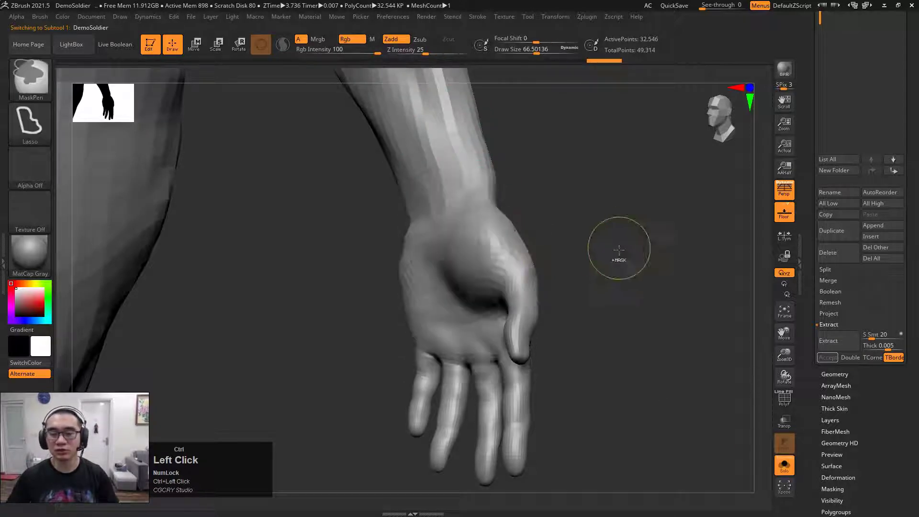
click(787, 467)
drag(578, 226, 604, 223)
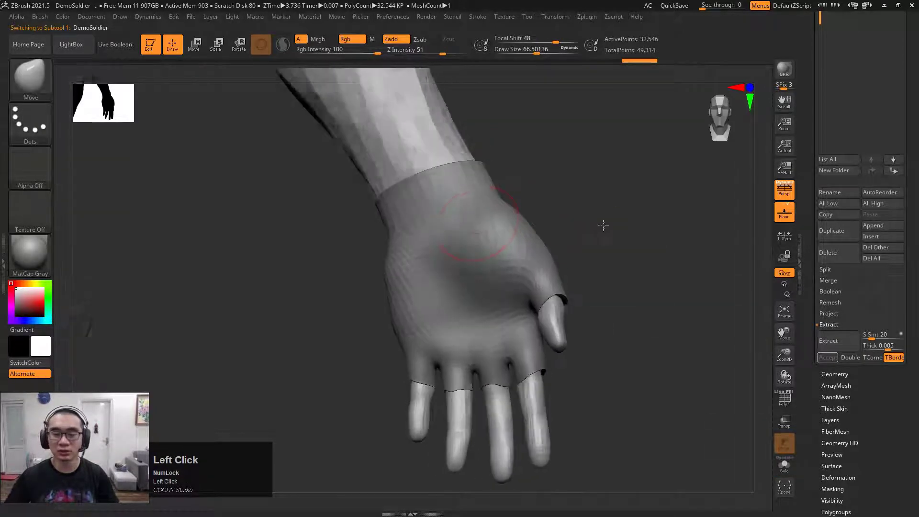
Make the glove the active subtool and reduce the brush draw size to about 47.
alt+click(488, 201)
drag(485, 198, 475, 192)
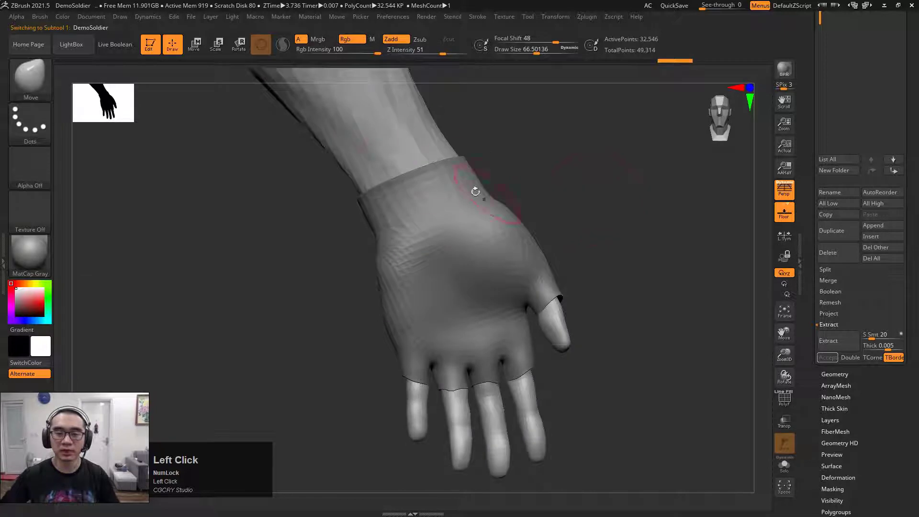
alt+click(486, 227)
key(space)
drag(487, 233, 489, 233)
drag(555, 213, 559, 203)
key(space)
Smooth the glove's cuff edge around the wrist.
drag(389, 179, 437, 161)
key(shift)
drag(497, 136, 488, 165)
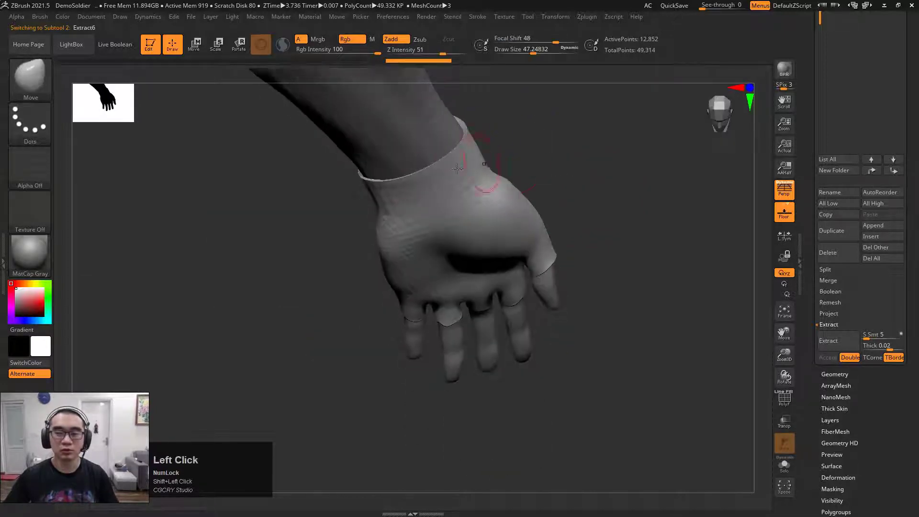
shift+drag(383, 177, 430, 156)
shift+drag(560, 170, 388, 181)
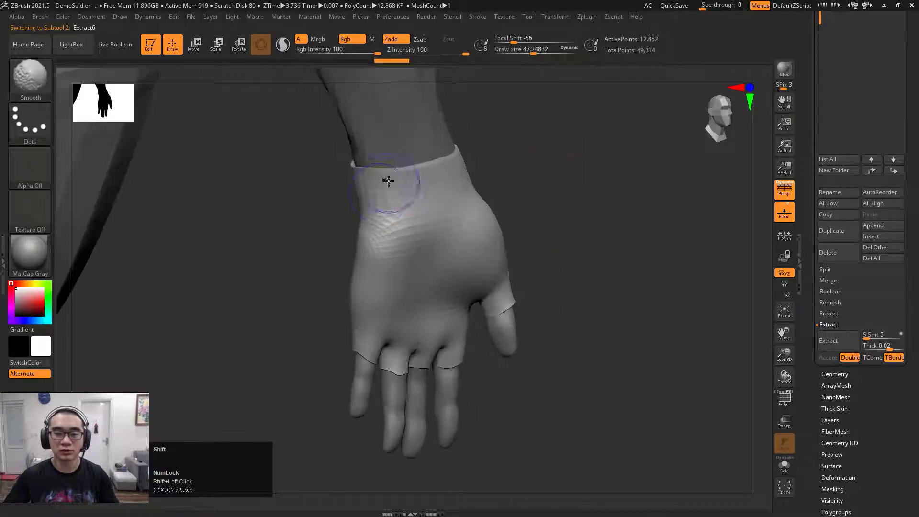
mouse_move(493, 145)
shift+mouse_down()
mouse_move(344, 139)
mouse_move(328, 156)
shift+mouse_up()
Smooth the edges of the glove's thumb and finger openings.
alt+drag(523, 287, 549, 196)
shift+drag(369, 277, 334, 272)
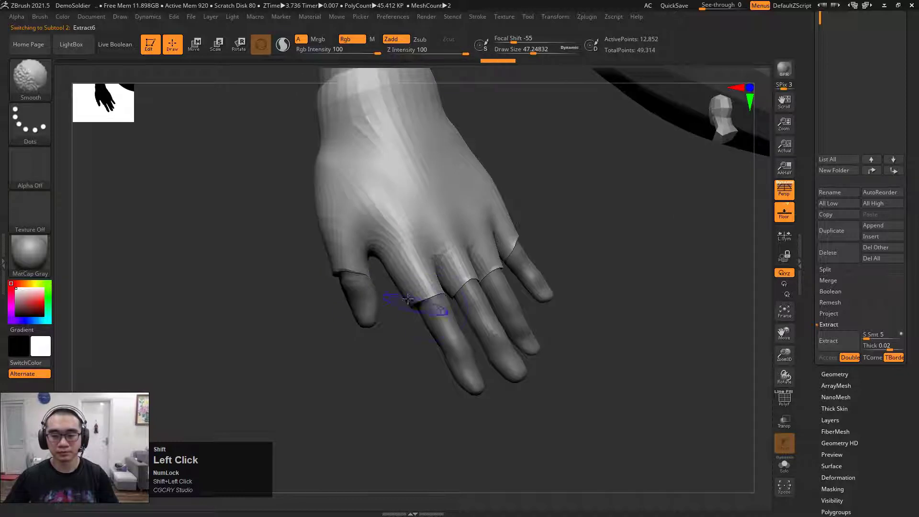
shift+drag(547, 213, 414, 319)
shift+drag(568, 192, 629, 231)
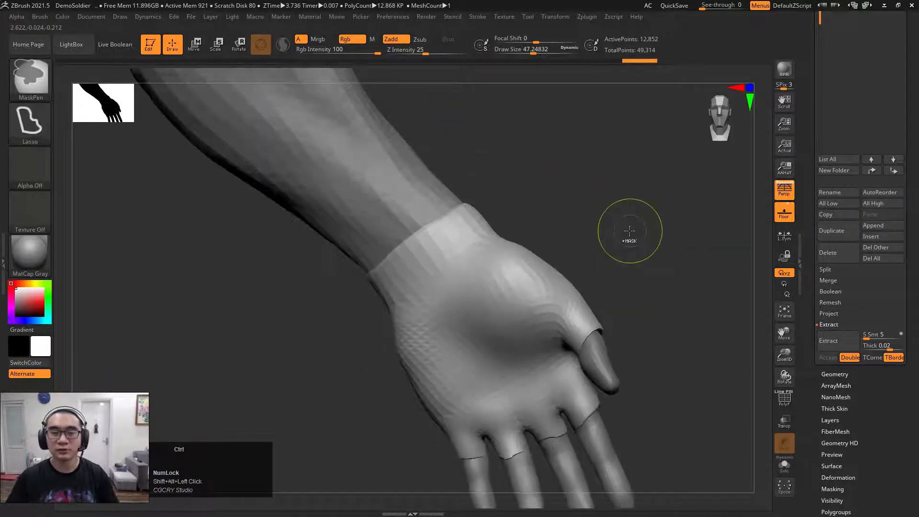
ctrl+right_drag(611, 190, 559, 240)
shift+drag(559, 239, 390, 254)
ctrl+right_drag(389, 254, 404, 197)
alt+drag(404, 196, 366, 273)
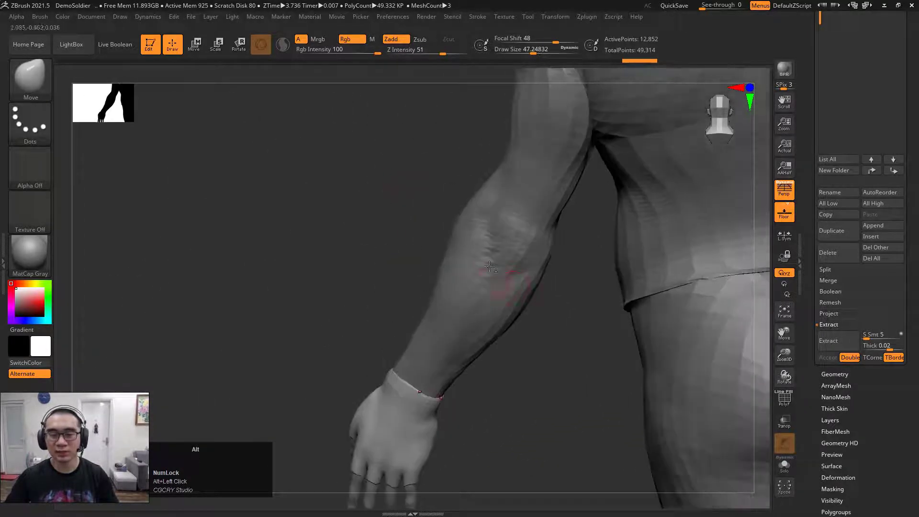
Make the soldier body the active subtool and set the masking stroke to FreeHand.
alt+click(512, 264)
drag(512, 263, 447, 242)
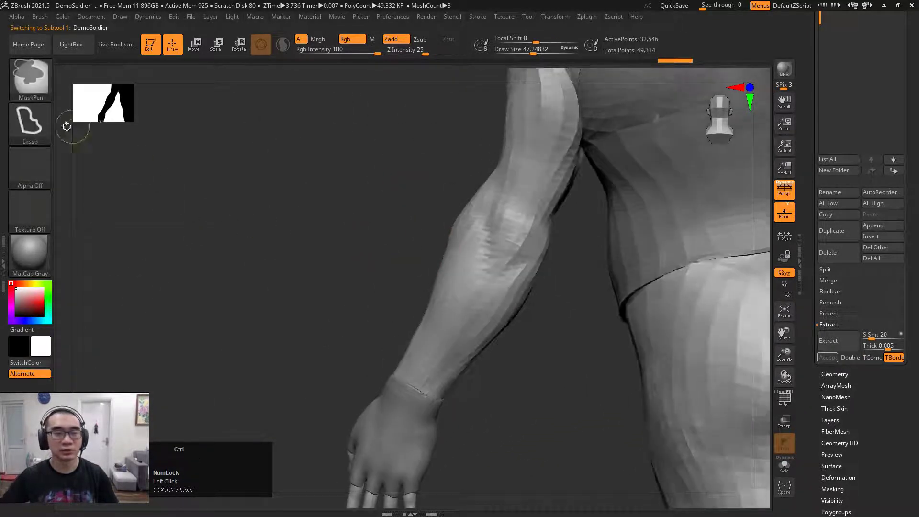
click(33, 123)
click(139, 135)
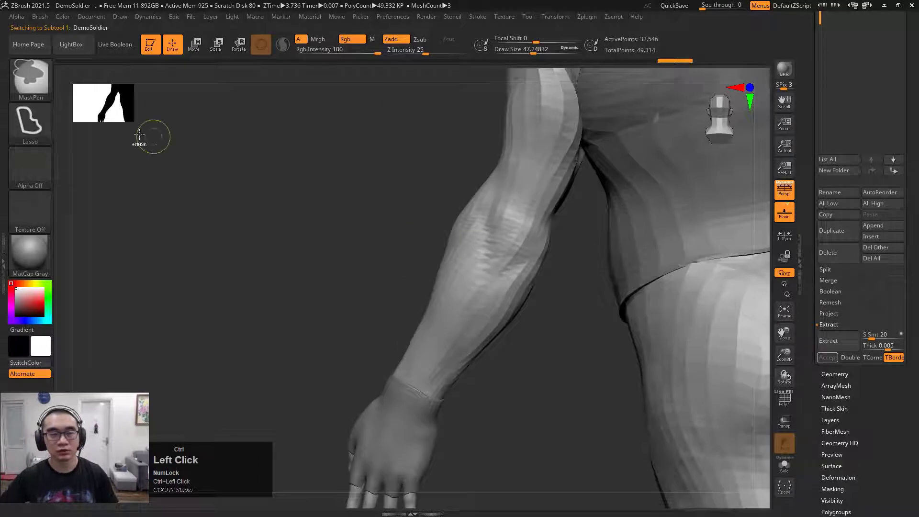
click(41, 122)
click(170, 133)
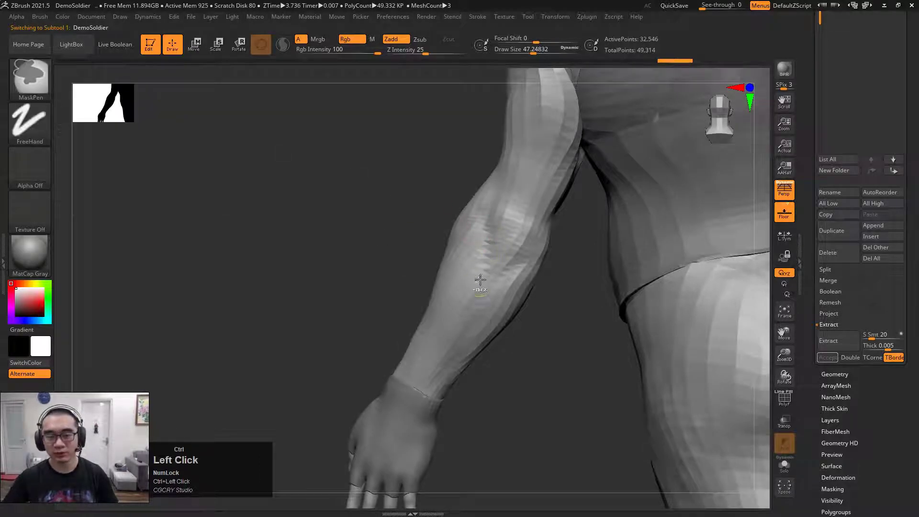
Set the draw size to about 80 and paint a mask over the back of the forearm below the elbow.
key(space)
mouse_move(488, 266)
mouse_down()
mouse_move(498, 261)
mouse_move(483, 296)
mouse_move(507, 239)
mouse_move(426, 378)
mouse_move(454, 335)
mouse_move(498, 215)
mouse_move(507, 296)
mouse_move(449, 349)
mouse_up()
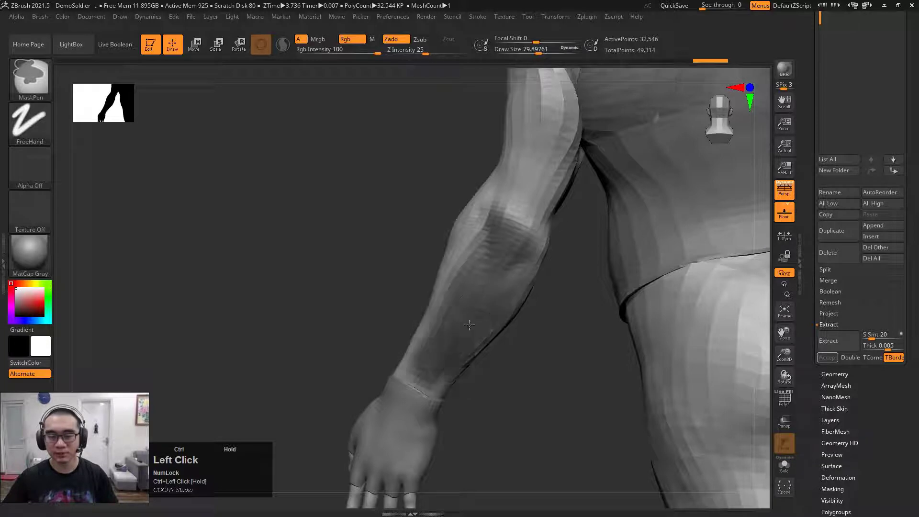
ctrl+drag(524, 234, 531, 225)
drag(332, 273, 422, 268)
mouse_move(570, 263)
mouse_down()
mouse_move(507, 247)
mouse_move(435, 295)
mouse_up()
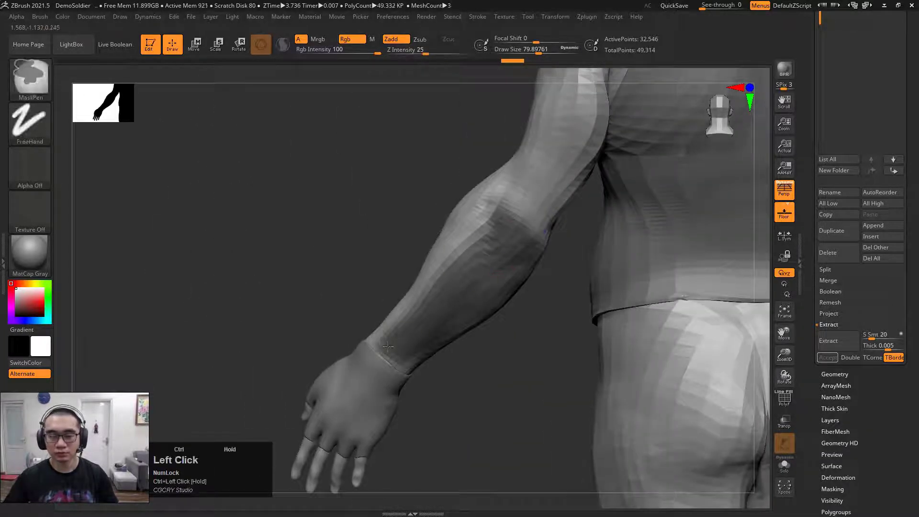
Solo the body and extend the forearm mask down to the wrist and up to the elbow, filling in its sides.
click(784, 465)
alt+drag(477, 392, 482, 387)
ctrl+drag(379, 351, 390, 351)
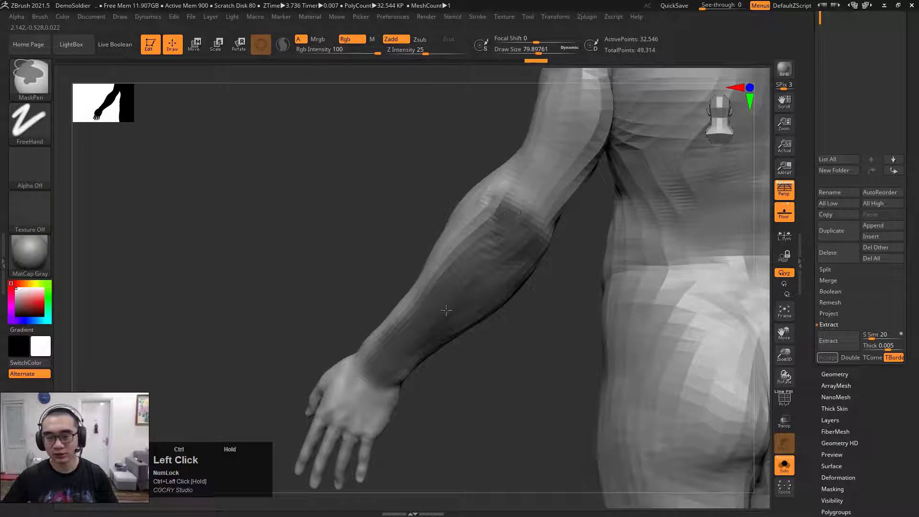
ctrl+drag(517, 252, 430, 330)
mouse_move(479, 378)
mouse_down()
mouse_move(492, 375)
mouse_move(486, 319)
mouse_move(473, 306)
mouse_up()
key(ctrl)
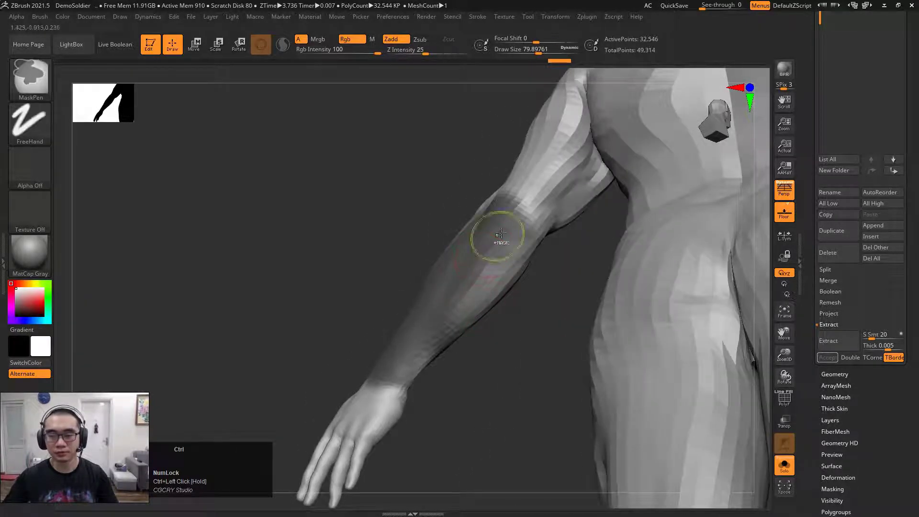
ctrl+drag(513, 240, 531, 223)
mouse_move(555, 306)
mouse_down()
mouse_move(511, 390)
mouse_move(541, 383)
mouse_up()
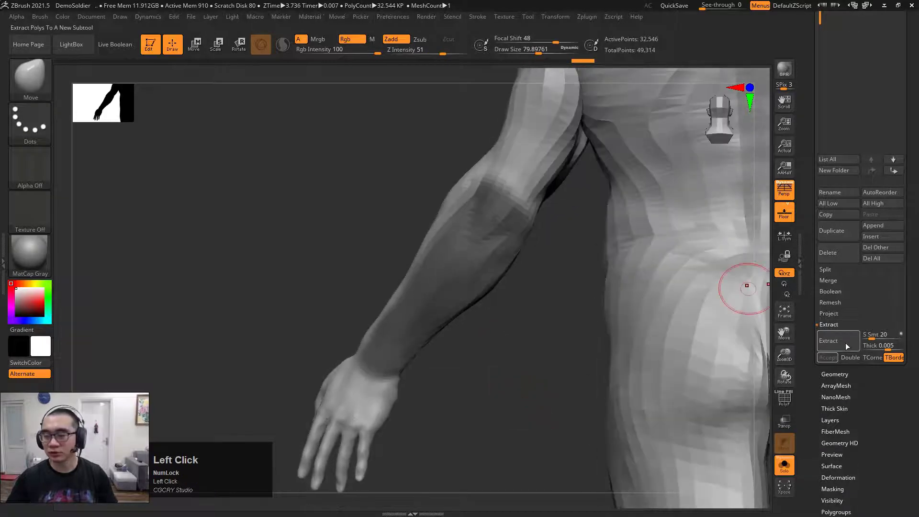
Extract the masked forearm with smoothness 20 and thickness 0.005, accept it as a new subtool and clear its mask.
click(844, 344)
alt+drag(685, 168, 619, 247)
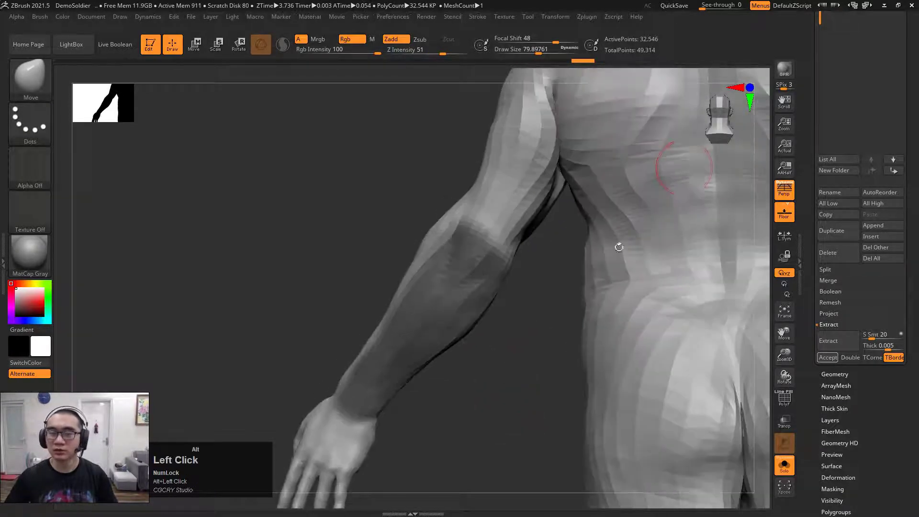
click(833, 341)
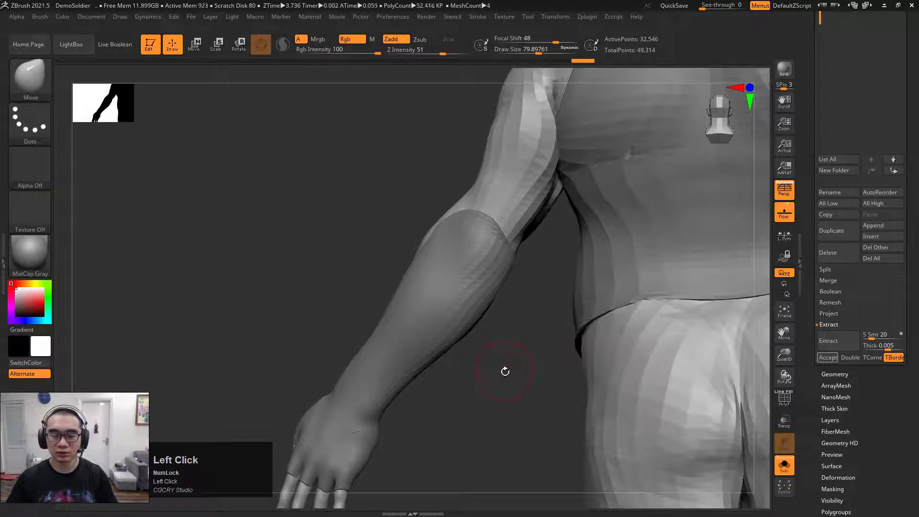
click(827, 357)
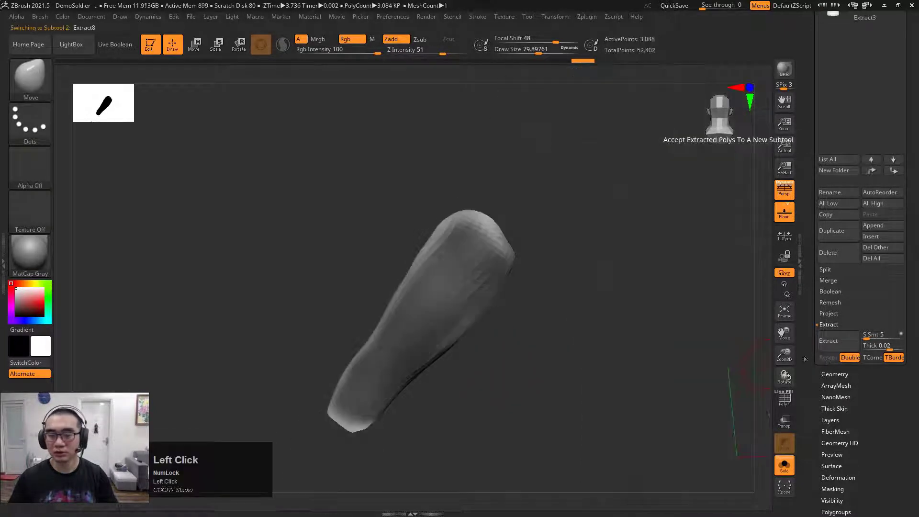
drag(479, 393, 536, 349)
ctrl+click(568, 329)
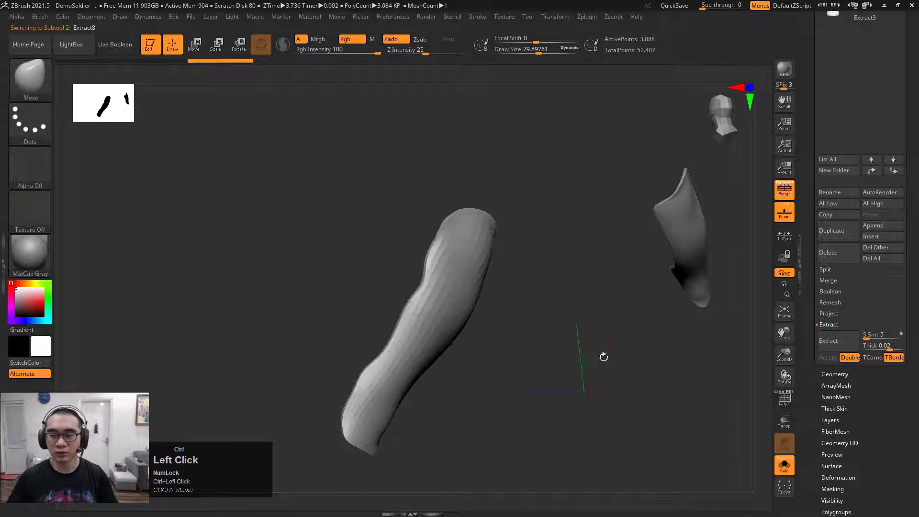
Show all subtools, make the soldier body active and clear its forearm mask.
click(785, 462)
alt+click(408, 280)
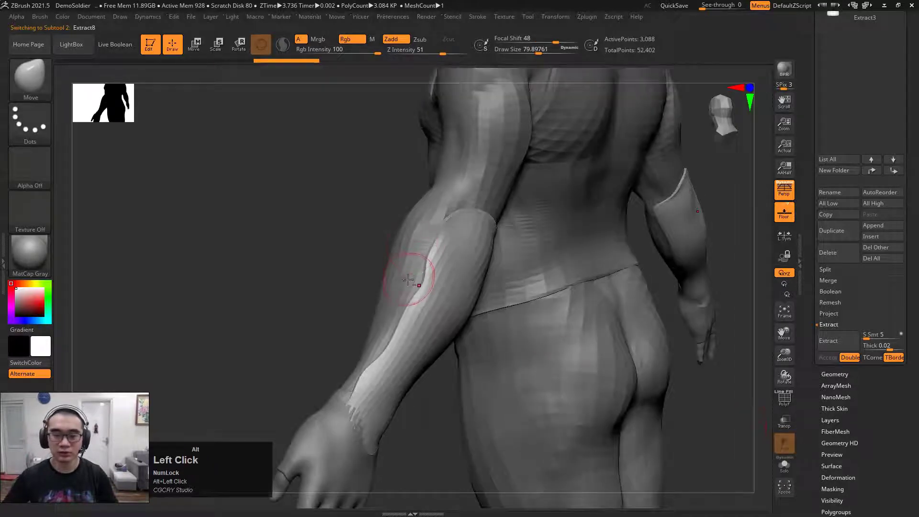
alt+click(410, 249)
ctrl+drag(351, 262, 327, 274)
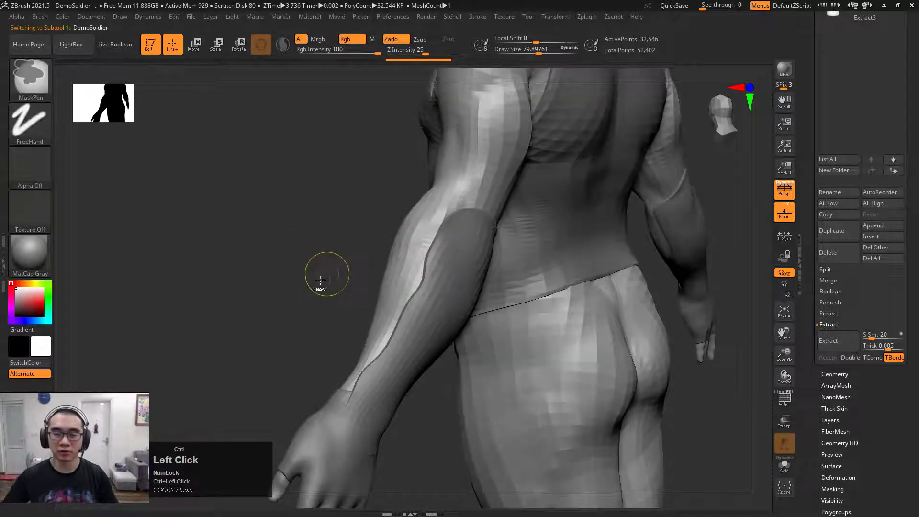
click(785, 465)
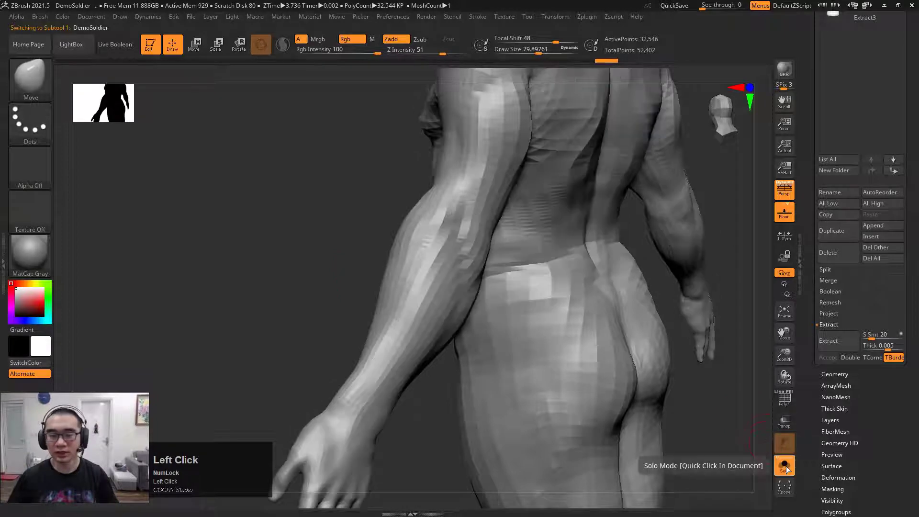
click(786, 467)
Make the forearm guard the active subtool, set the draw size to about 256 and pull the guard clear of the arm with the Move brush.
alt+click(409, 290)
mouse_move(342, 338)
mouse_down()
mouse_move(422, 269)
mouse_move(410, 248)
mouse_move(488, 242)
mouse_move(450, 248)
mouse_move(466, 249)
mouse_up()
key(space)
key(space)
key(space)
key(e)
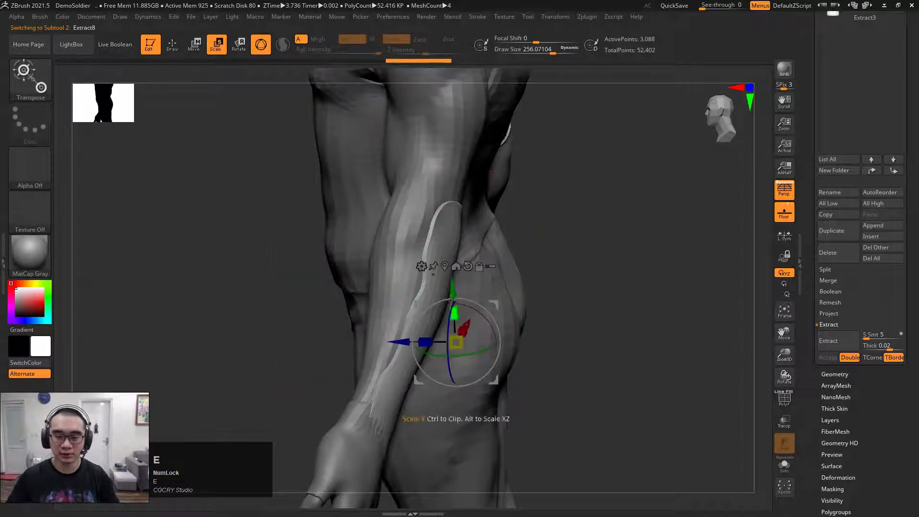
click(459, 268)
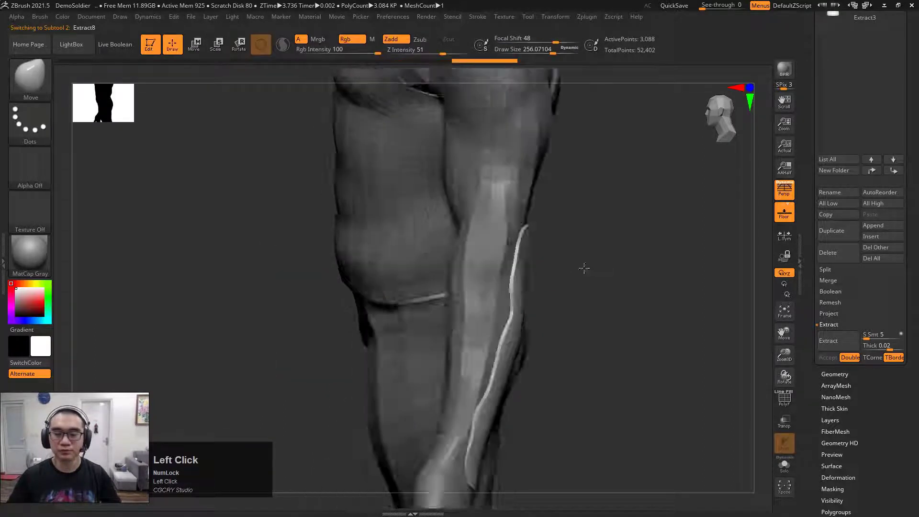
alt+drag(584, 269, 354, 275)
mouse_move(205, 249)
mouse_down()
mouse_move(172, 242)
mouse_move(344, 220)
mouse_up()
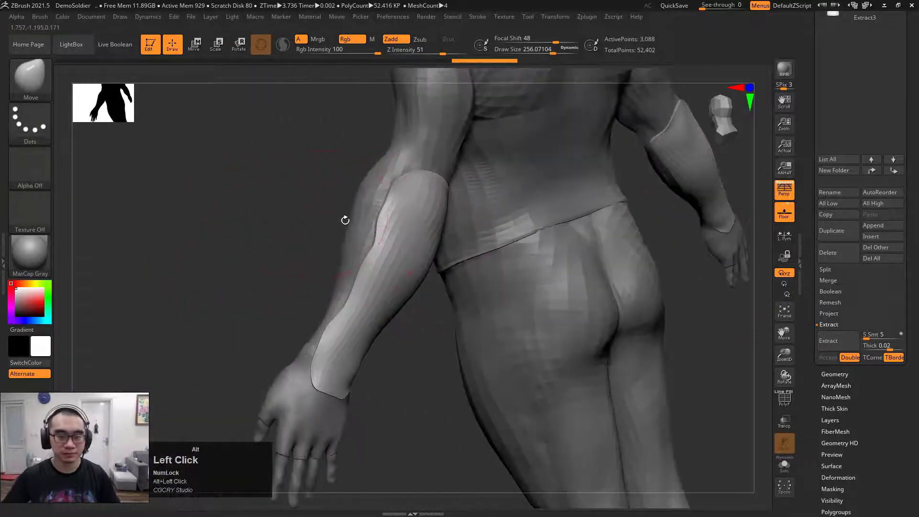
Reduce the draw size to about 180, then 167, and even out the guard's long side edge with the Move brush.
key(space)
mouse_move(382, 248)
mouse_down()
mouse_move(367, 249)
mouse_move(374, 236)
mouse_move(366, 243)
mouse_up()
key(space)
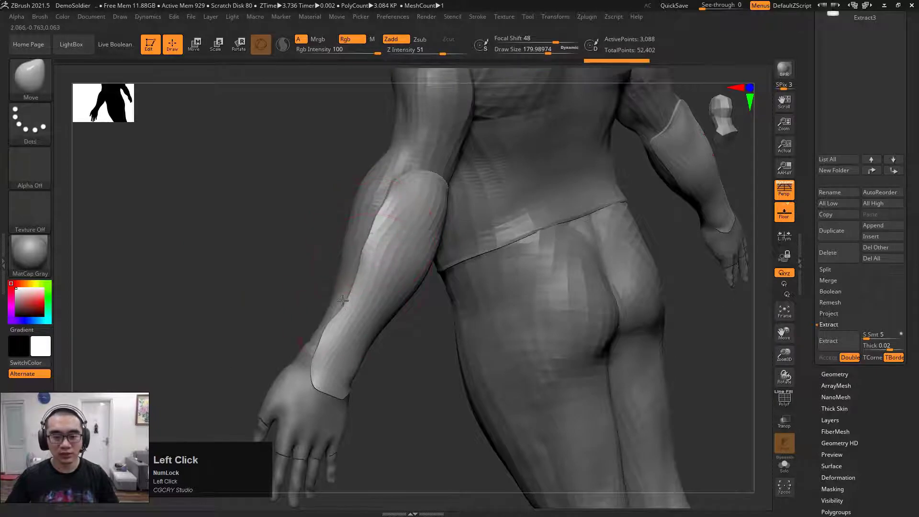
key(space)
mouse_move(330, 326)
mouse_down()
mouse_move(277, 300)
mouse_move(464, 301)
mouse_move(450, 372)
mouse_move(442, 321)
mouse_move(398, 351)
mouse_up()
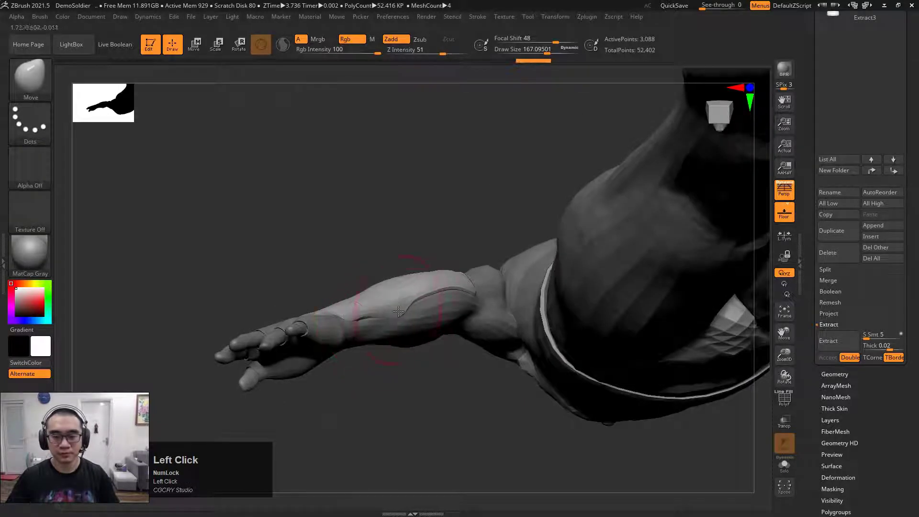
Reshape the guard's other long edge against the forearm and smooth both side edges.
drag(442, 359, 436, 367)
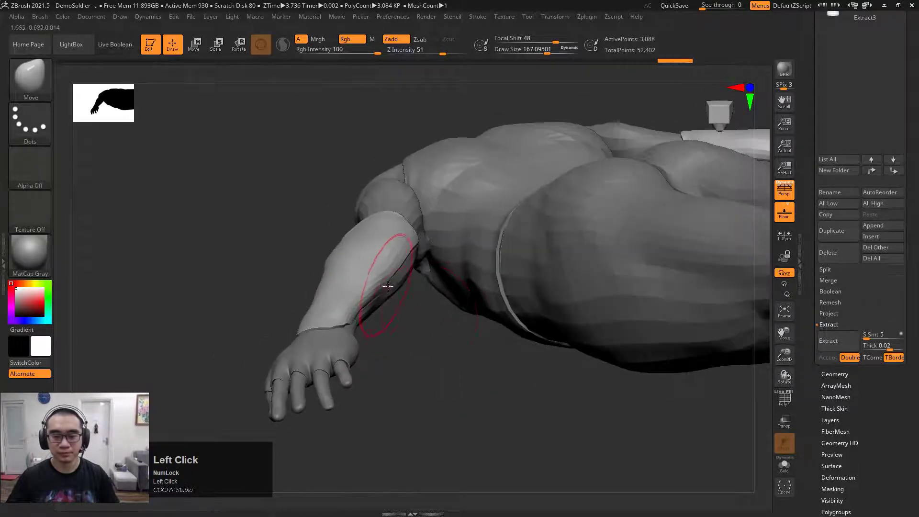
drag(413, 293, 417, 314)
shift+drag(386, 256, 386, 306)
drag(417, 327, 495, 332)
mouse_move(331, 221)
shift+mouse_down()
mouse_move(338, 172)
mouse_move(366, 270)
shift+mouse_up()
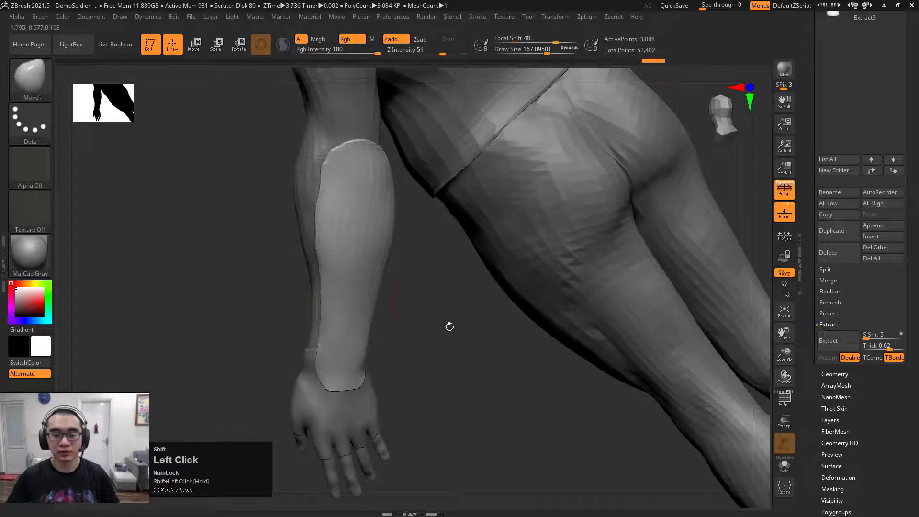
Reduce the draw size to about 127 and reshape the guard's upper edge at the elbow.
mouse_move(449, 324)
mouse_down()
mouse_move(393, 184)
mouse_move(480, 308)
mouse_move(449, 199)
mouse_move(413, 165)
mouse_move(454, 225)
mouse_up()
key(space)
drag(414, 173, 409, 166)
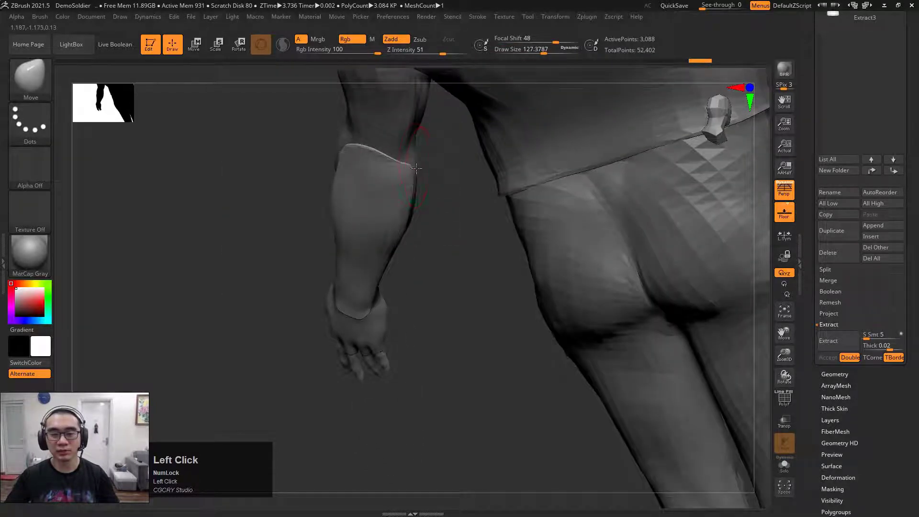
drag(438, 195, 403, 292)
Enlarge the draw size to about 231 and adjust the guard's wrist end with the Move brush.
key(space)
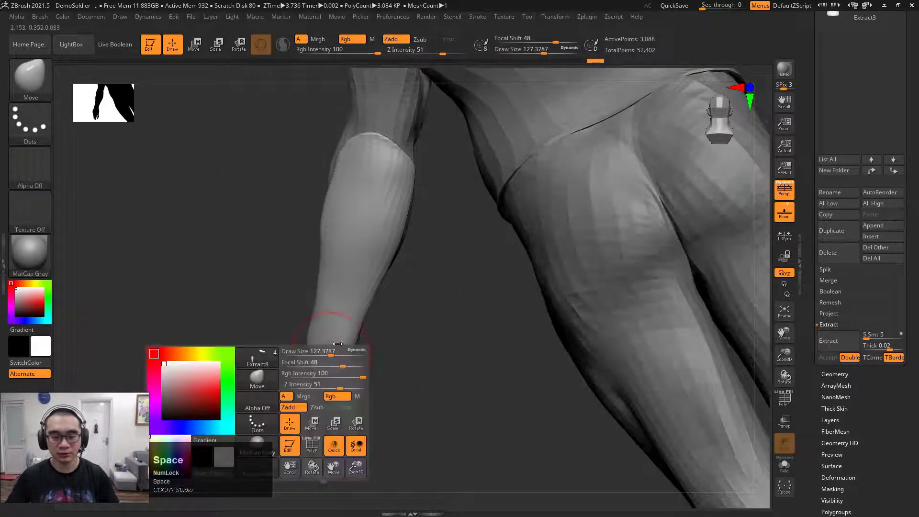
drag(324, 352, 337, 352)
mouse_move(415, 353)
mouse_down()
mouse_move(544, 358)
mouse_move(440, 385)
mouse_up()
Make the soldier body the active subtool from the front of the arm and set the draw size to about 108.
drag(563, 303, 560, 230)
ctrl+right_drag(560, 229, 599, 225)
alt+click(424, 214)
mouse_move(544, 216)
mouse_down()
mouse_move(543, 186)
mouse_move(564, 225)
mouse_up()
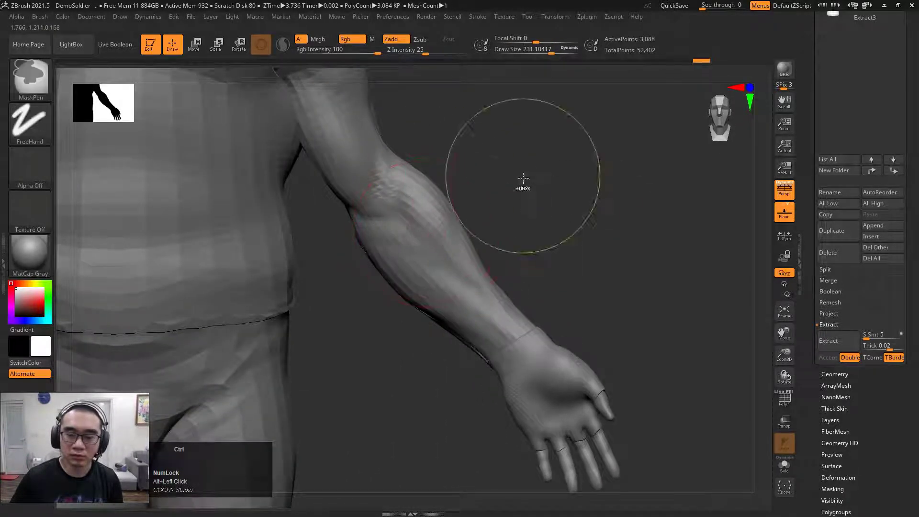
alt+click(423, 217)
key(space)
drag(431, 219, 422, 219)
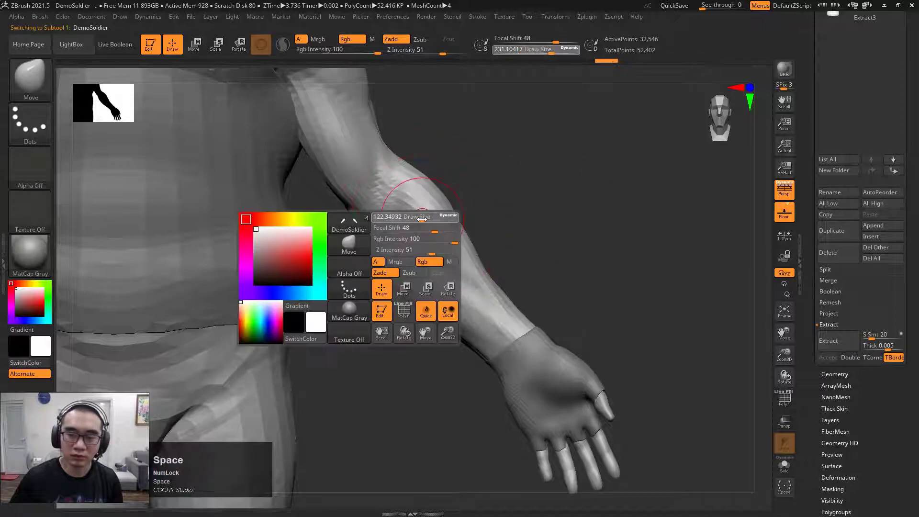
Switch the masking stroke to Lasso and mask two bands around the forearm, one below the elbow and one above the wrist.
key(ctrl)
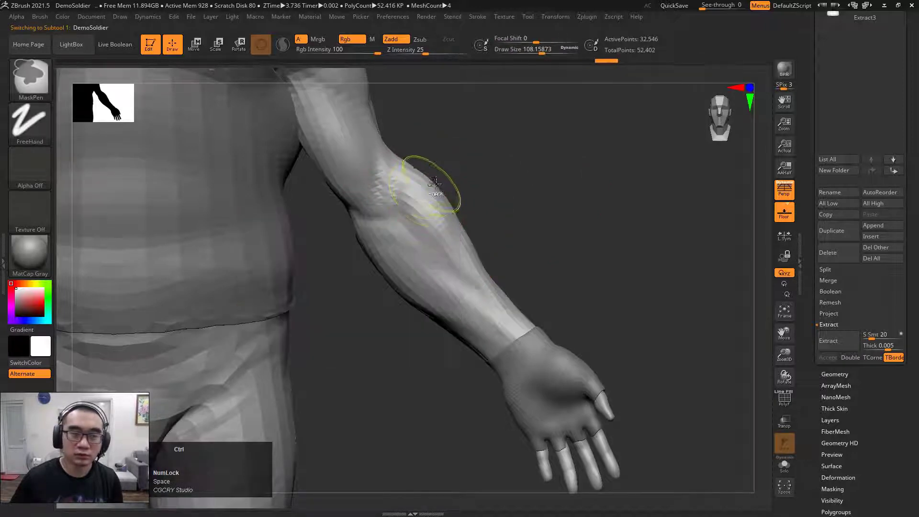
click(33, 127)
click(173, 158)
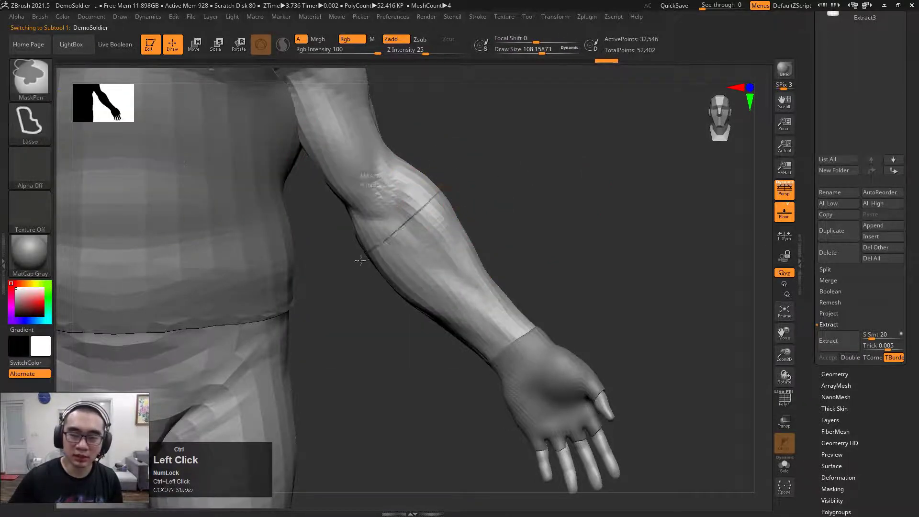
key(ctrl+z)
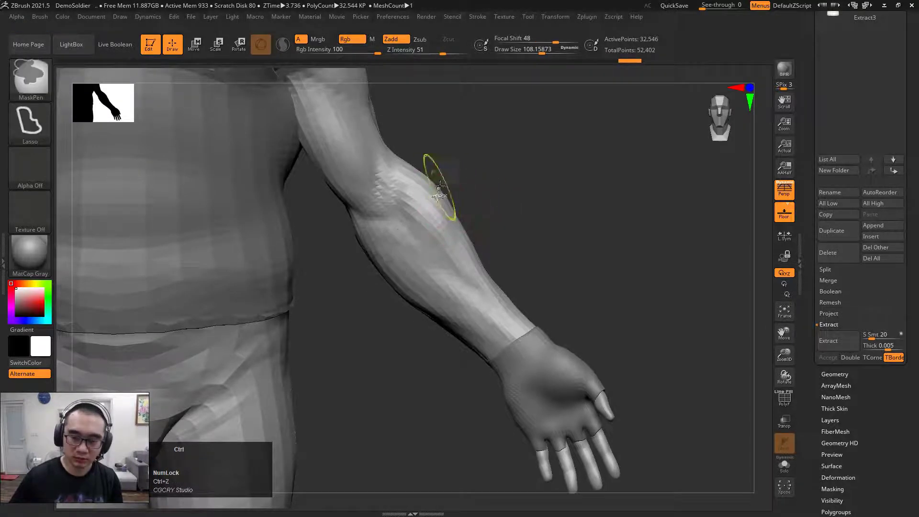
mouse_move(373, 255)
ctrl+mouse_down()
mouse_move(375, 286)
mouse_move(481, 210)
ctrl+mouse_up()
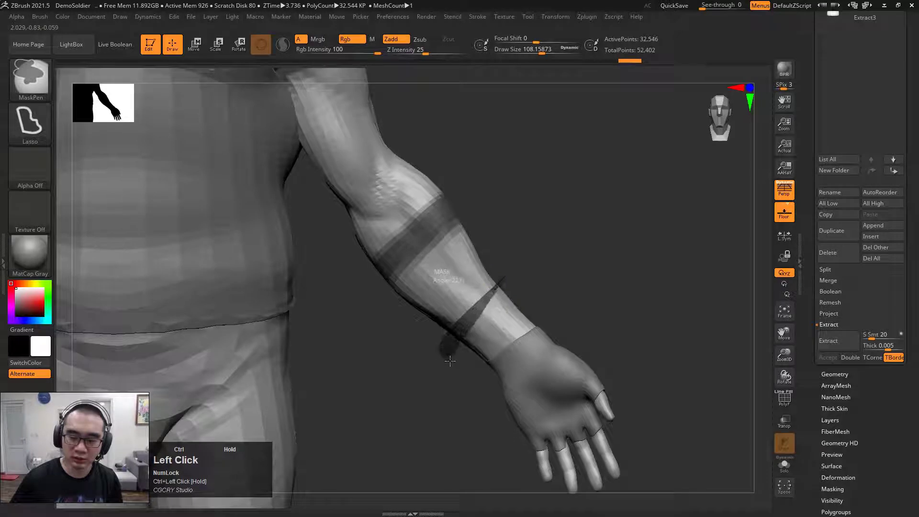
mouse_move(450, 361)
ctrl+mouse_down()
mouse_move(522, 308)
mouse_move(544, 266)
mouse_move(615, 242)
ctrl+mouse_up()
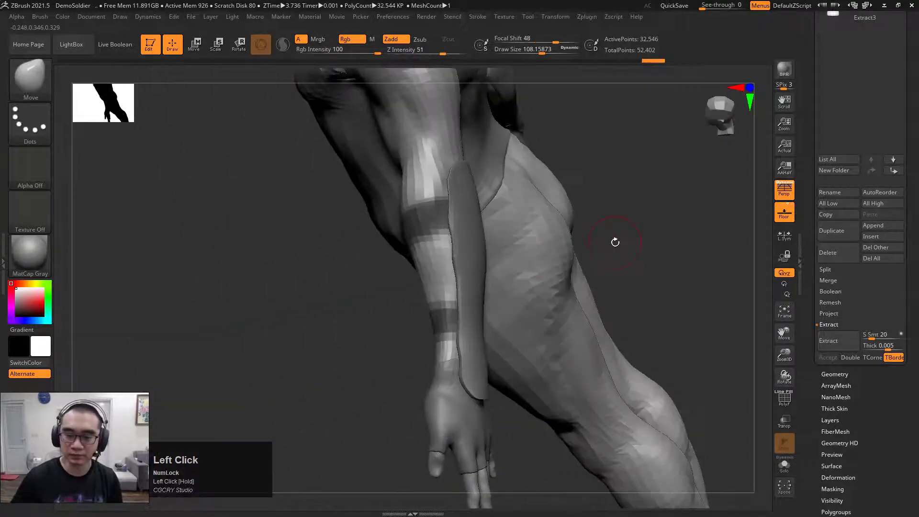
Extract the two masked bands with smoothness 20 and thickness 0.005, accept them as a new subtool and clear the mask.
click(834, 344)
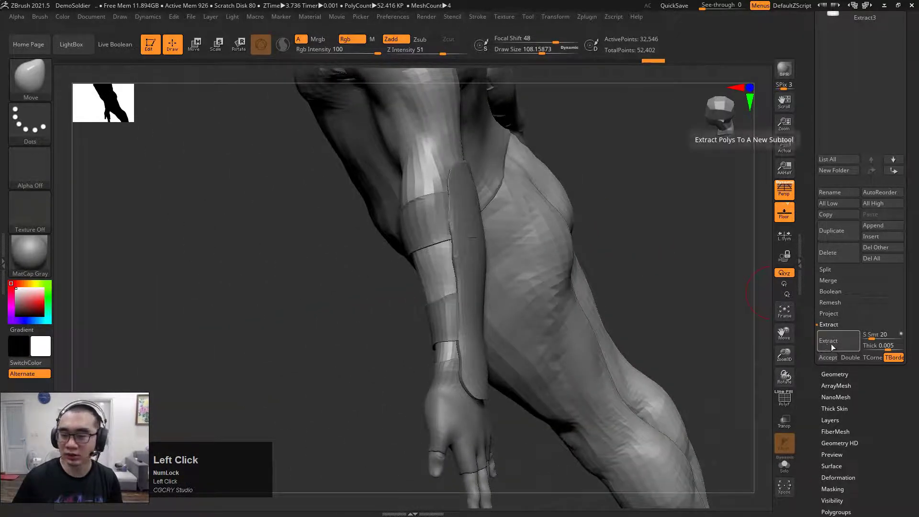
click(824, 358)
drag(648, 236, 546, 234)
ctrl+drag(546, 195, 524, 209)
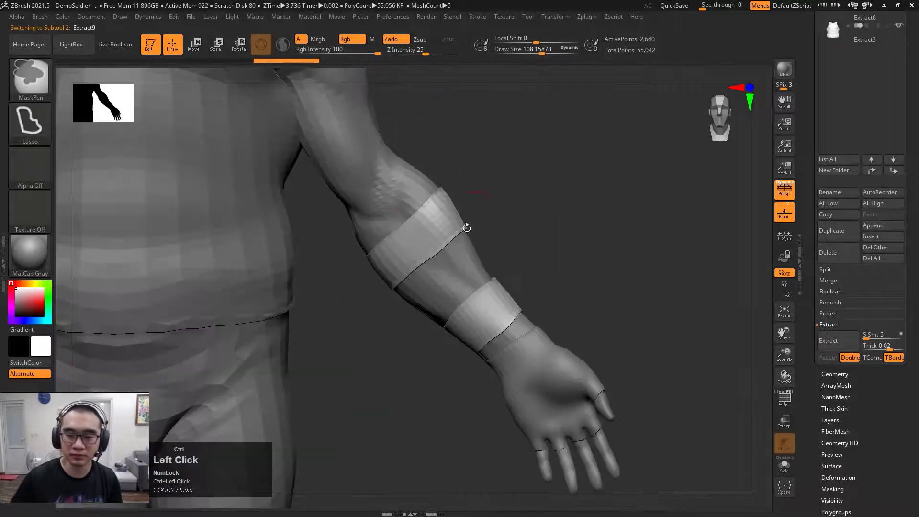
Refine the fit of the forearm straps with the Move brush and enlarge the draw size to about 133.
drag(609, 248, 581, 264)
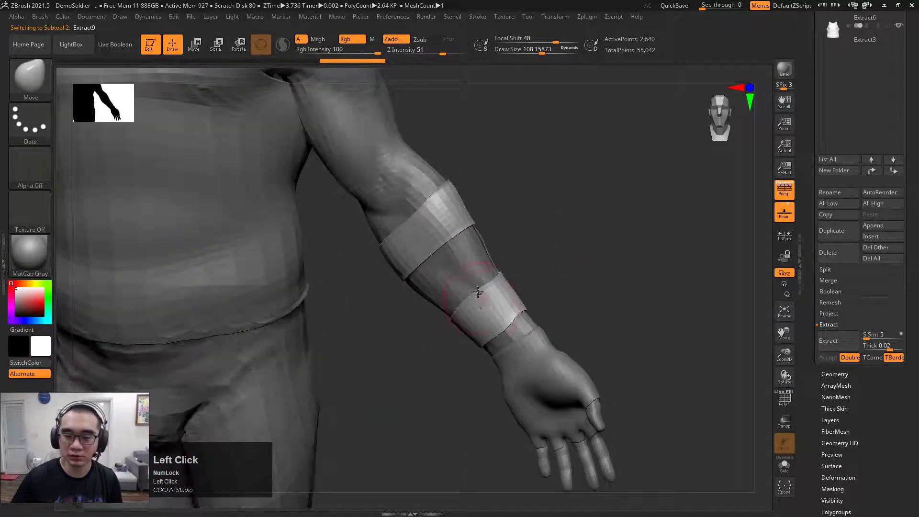
drag(458, 313, 460, 310)
drag(571, 268, 564, 233)
key(space)
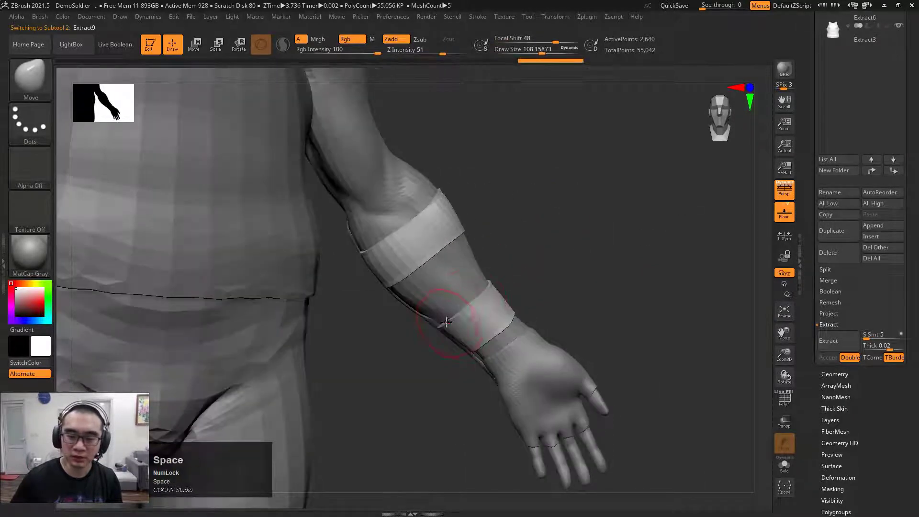
drag(454, 323, 491, 286)
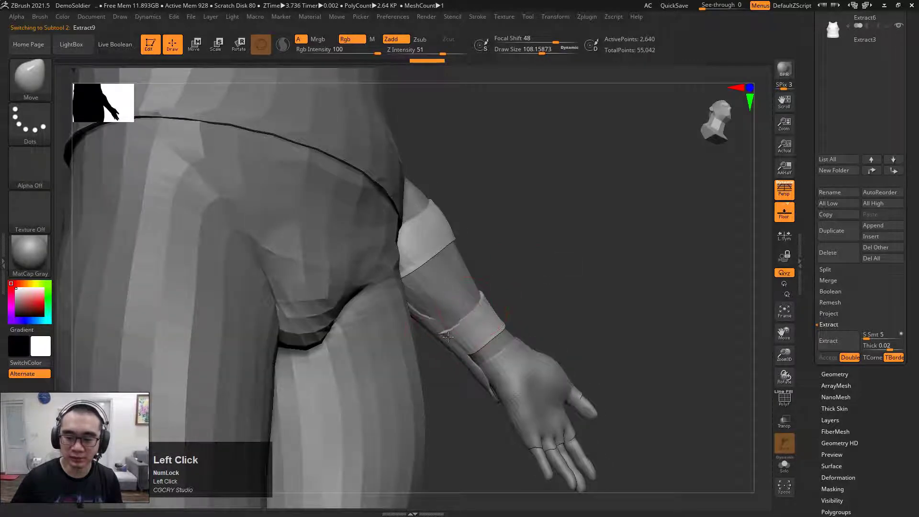
mouse_move(447, 337)
mouse_down()
mouse_move(592, 267)
mouse_move(462, 268)
mouse_move(472, 307)
mouse_move(553, 287)
mouse_move(437, 263)
mouse_move(503, 287)
mouse_move(510, 279)
mouse_up()
key(space)
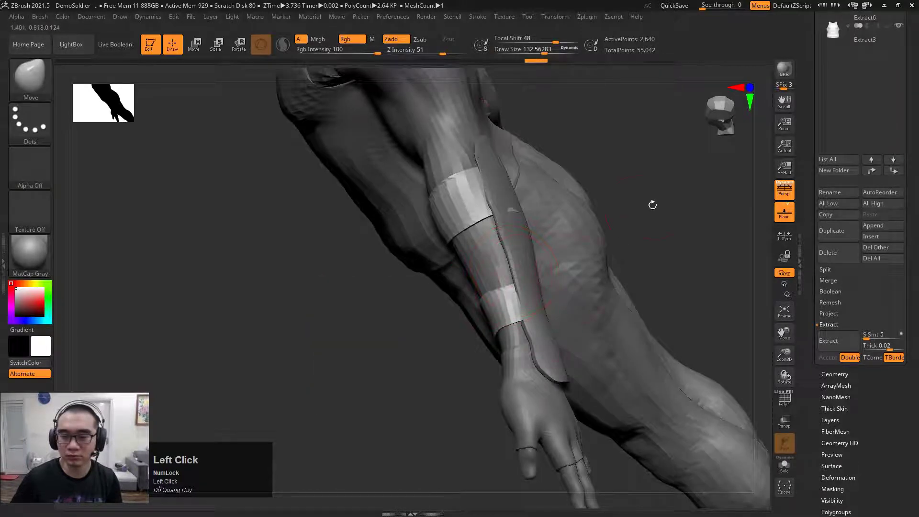
Set the draw size to about 208 and make the forearm guard the active subtool.
drag(653, 205, 685, 207)
alt+click(483, 239)
key(space)
drag(483, 186, 491, 187)
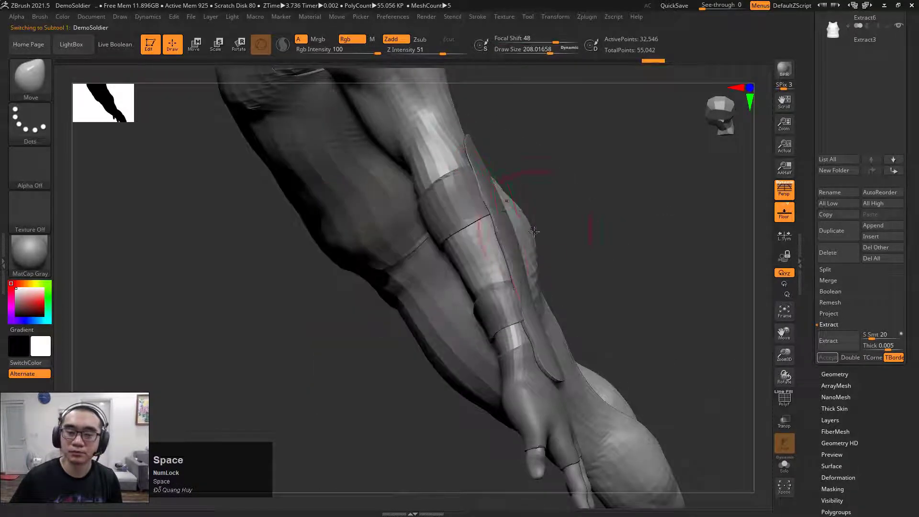
alt+click(505, 236)
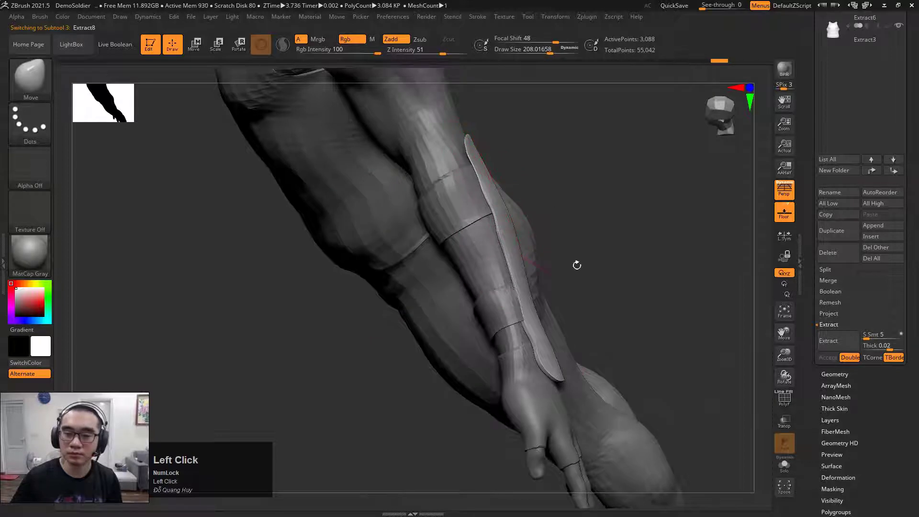
drag(656, 288, 621, 201)
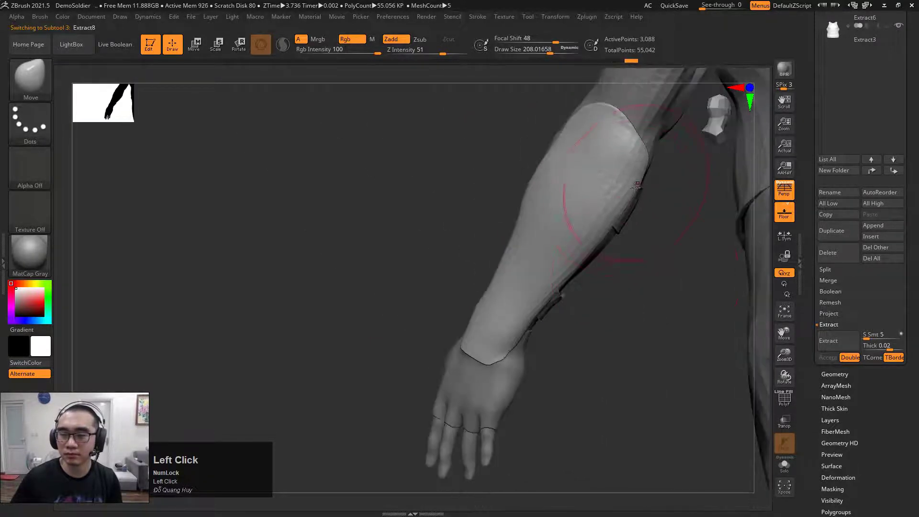
drag(607, 310, 607, 225)
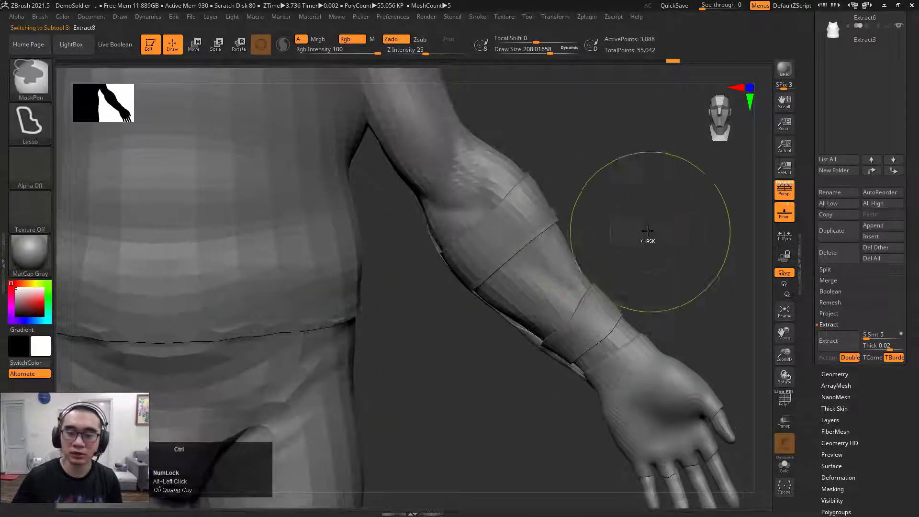
Examine the shirt, forearm guards and straps together on the whole soldier from the front.
ctrl+right_drag(648, 230, 607, 250)
mouse_move(607, 251)
mouse_down()
mouse_move(553, 256)
mouse_move(611, 249)
mouse_up()
alt+drag(574, 241, 570, 270)
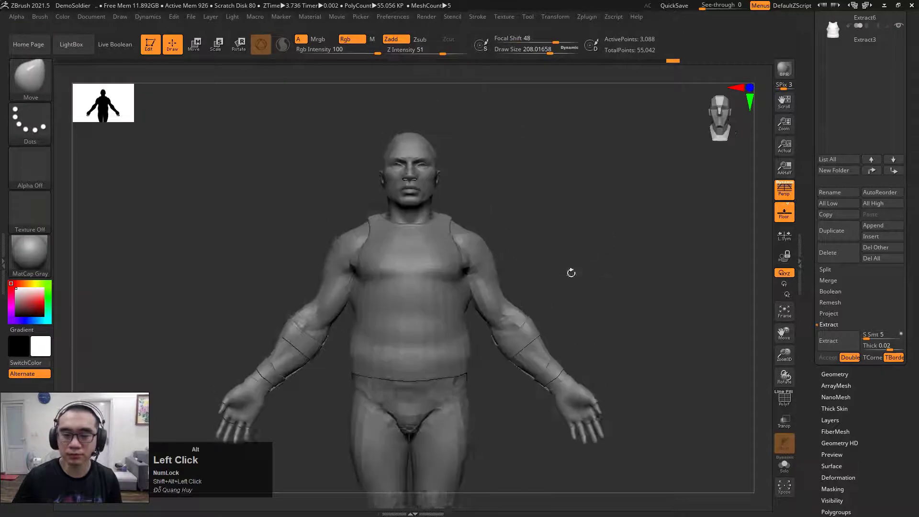
ctrl+right_drag(570, 271, 586, 256)
alt+drag(566, 218, 593, 231)
right_drag(593, 231, 560, 233)
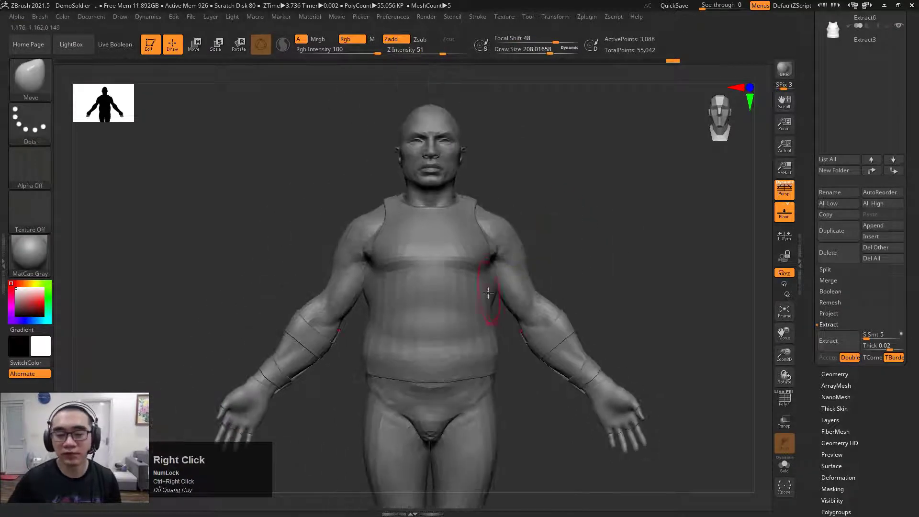
alt+drag(593, 308, 569, 253)
ctrl+right_drag(584, 238, 568, 237)
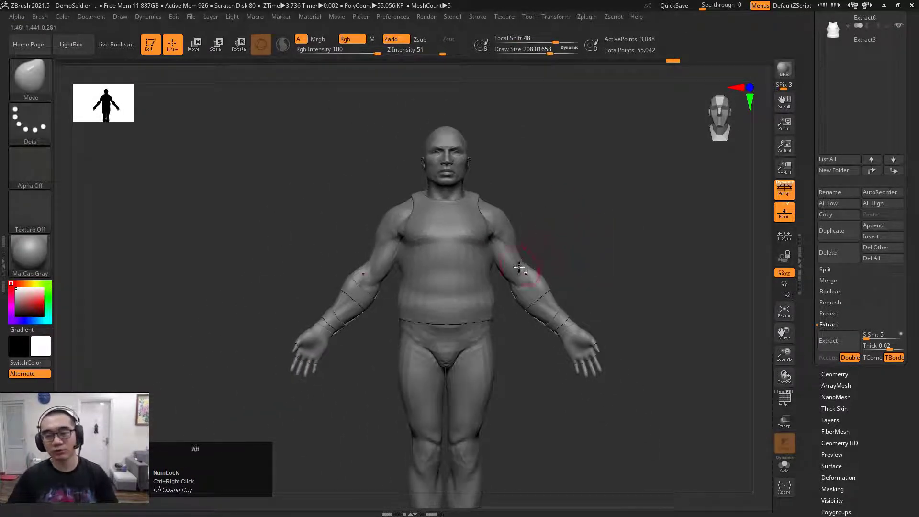
Make the soldier body the active subtool, show it in Solo mode and turn on its polyframe display.
alt+click(530, 270)
alt+drag(585, 257, 534, 242)
ctrl+right_drag(534, 241, 565, 248)
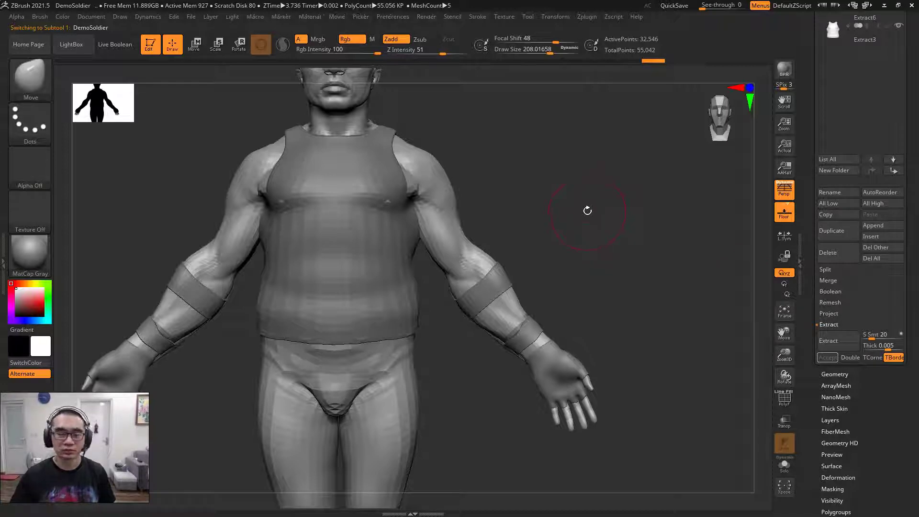
alt+click(453, 245)
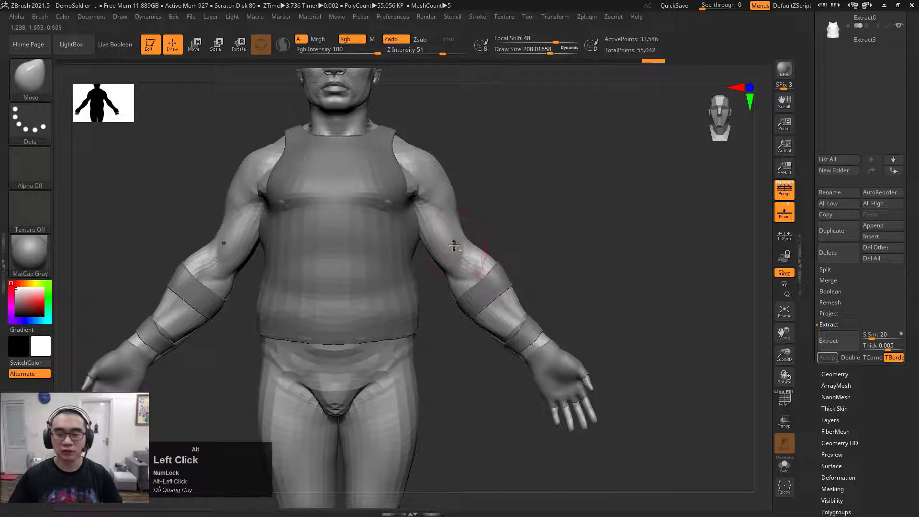
click(786, 467)
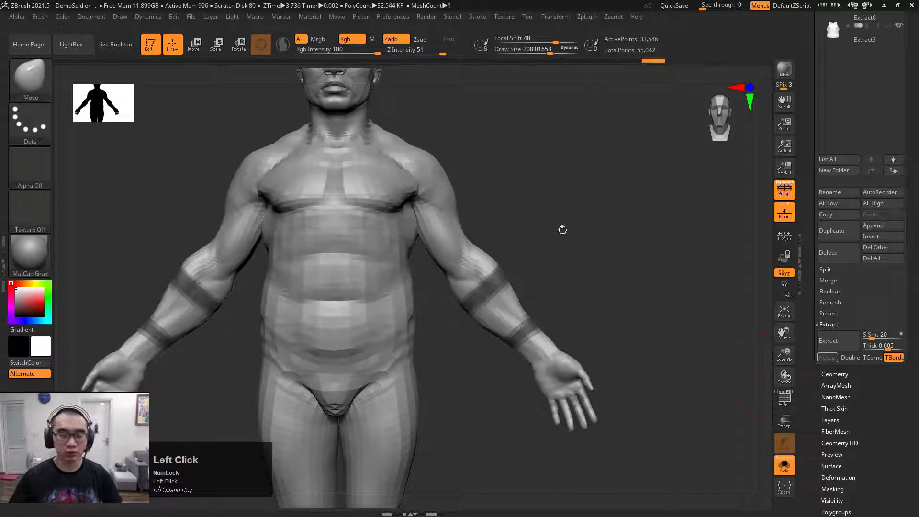
key(shift+f)
drag(546, 245, 475, 250)
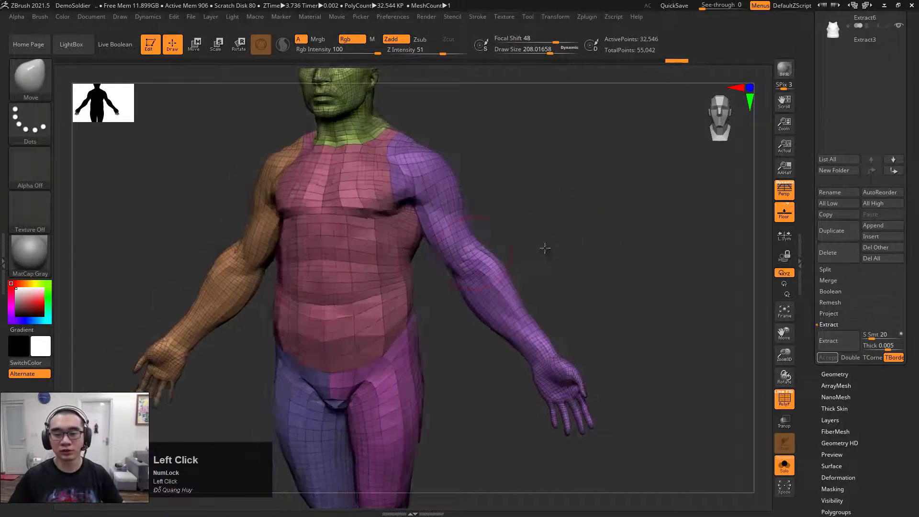
drag(536, 256, 646, 184)
Isolate the two leg polygroups of the soldier body, hiding the head, torso and arms.
ctrl+shift+click(430, 327)
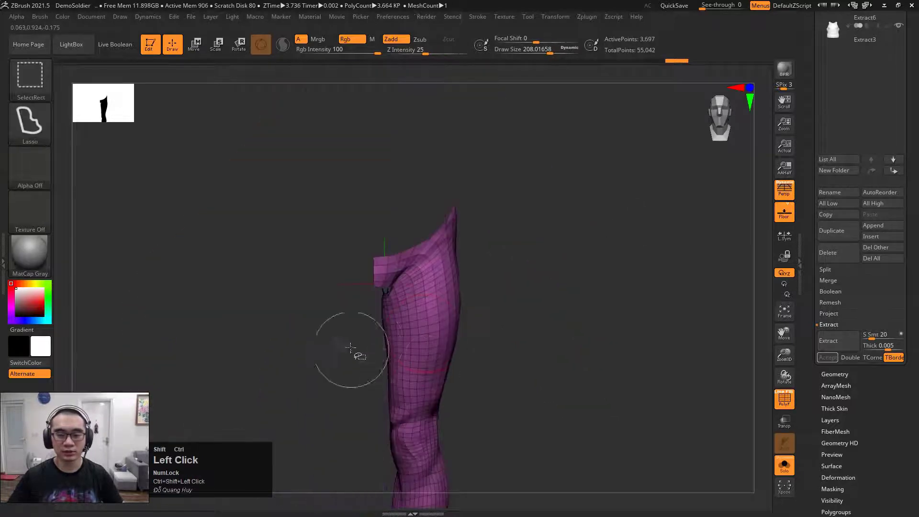
ctrl+shift+drag(550, 297, 561, 308)
ctrl+shift+click(348, 330)
ctrl+right_drag(551, 342, 427, 332)
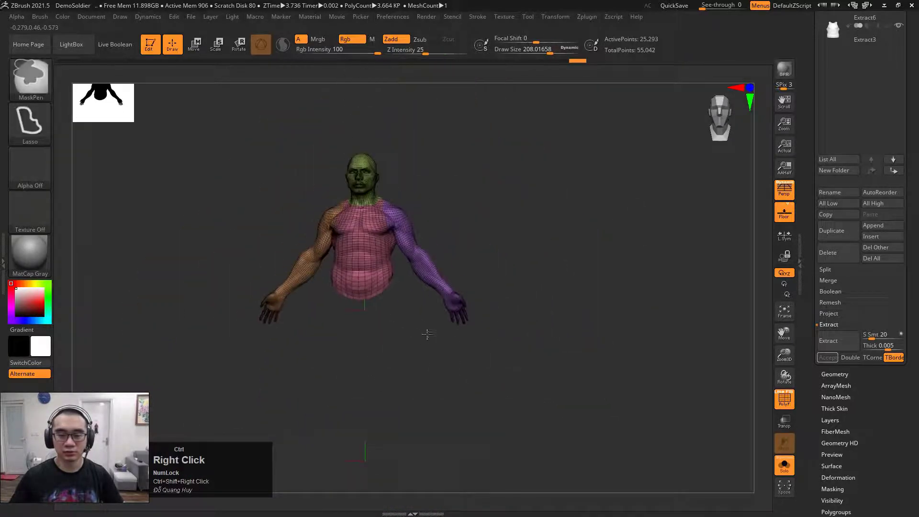
mouse_move(546, 226)
ctrl+shift+mouse_down()
mouse_move(562, 258)
mouse_move(556, 233)
ctrl+shift+mouse_up()
ctrl+right_drag(412, 302, 491, 303)
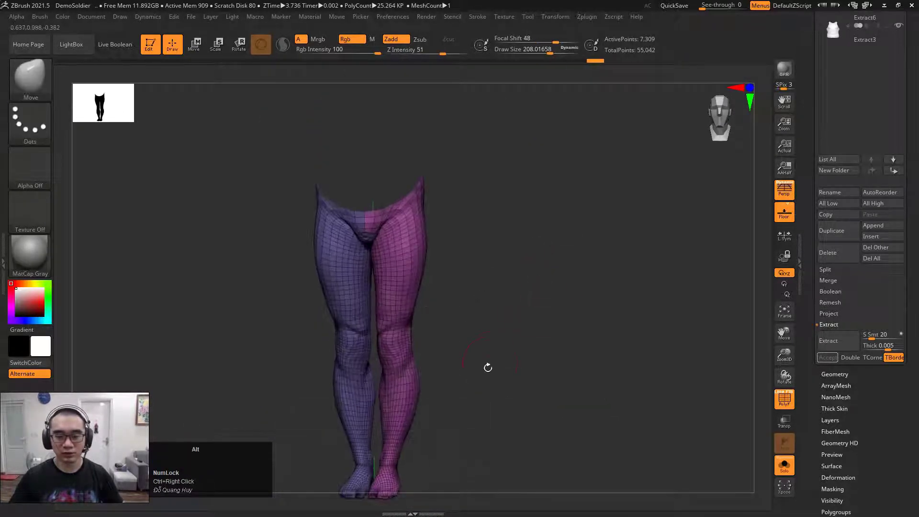
alt+drag(486, 367, 550, 208)
drag(557, 229, 545, 297)
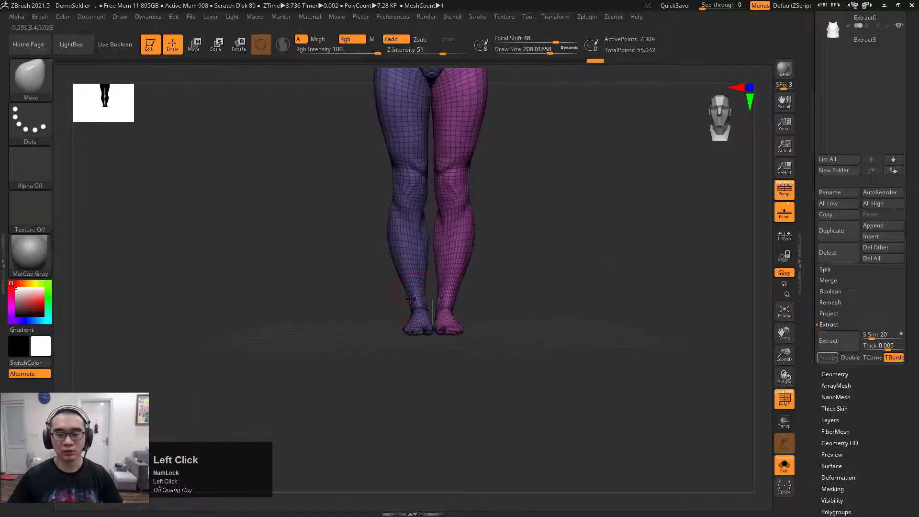
Hide the feet with a lasso selection, mask the remaining leg geometry and unhide the whole body.
key(ctrl+shift)
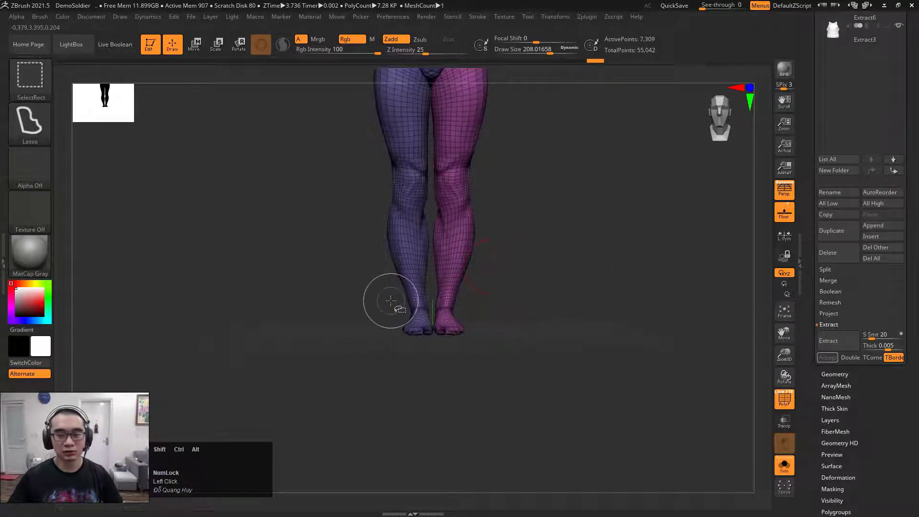
ctrl+alt+shift+drag(553, 353, 550, 352)
mouse_move(527, 281)
right_down()
mouse_move(560, 286)
mouse_move(614, 225)
mouse_move(588, 252)
right_up()
ctrl+right_drag(541, 253, 584, 251)
ctrl+click(595, 237)
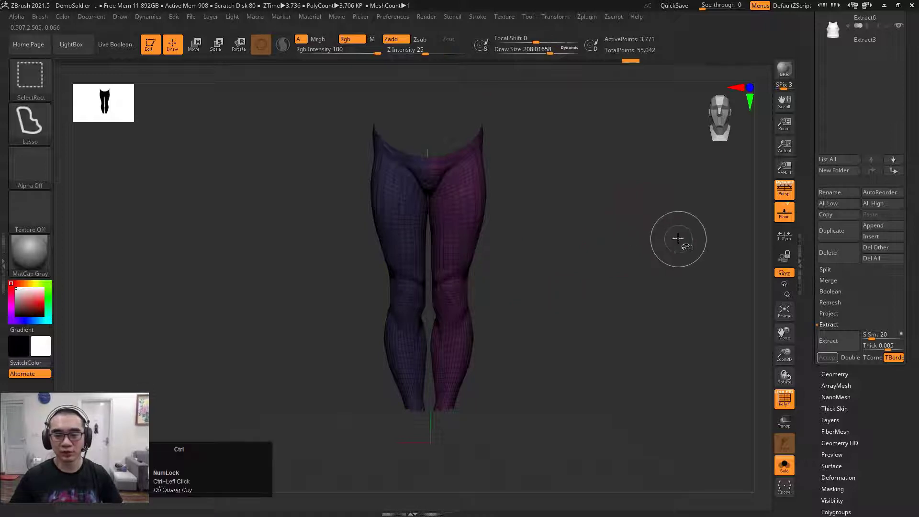
ctrl+shift+click(656, 254)
Examine the masked legs and the polygroup layout of the torso, arms and head.
ctrl+right_drag(654, 257, 634, 254)
drag(634, 254, 615, 261)
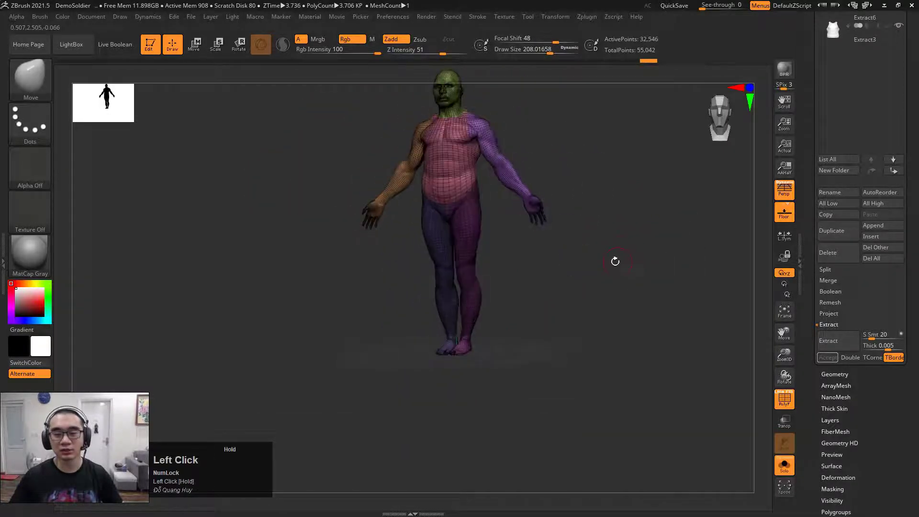
ctrl+right_drag(526, 255, 526, 260)
mouse_move(493, 237)
mouse_down()
mouse_move(536, 244)
mouse_move(566, 266)
mouse_move(607, 260)
mouse_move(498, 233)
mouse_up()
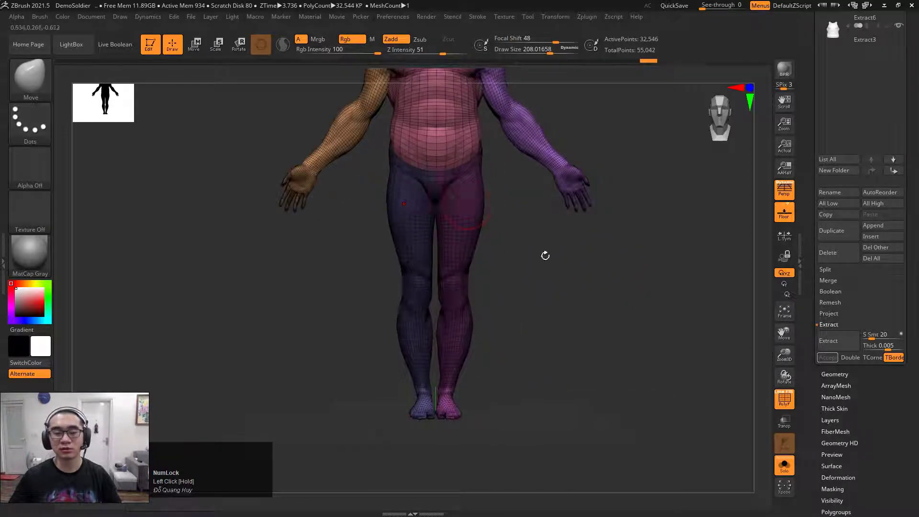
drag(545, 255, 577, 220)
ctrl+right_drag(437, 217, 461, 249)
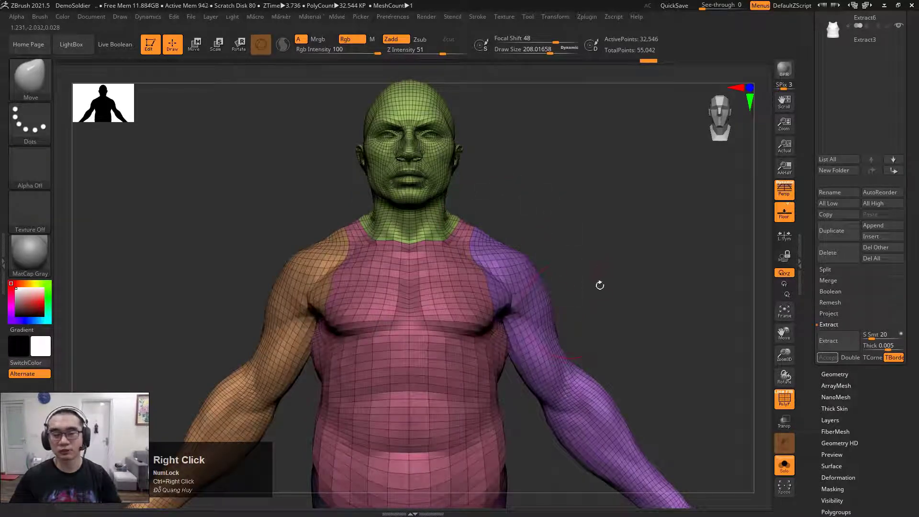
alt+drag(600, 285, 576, 269)
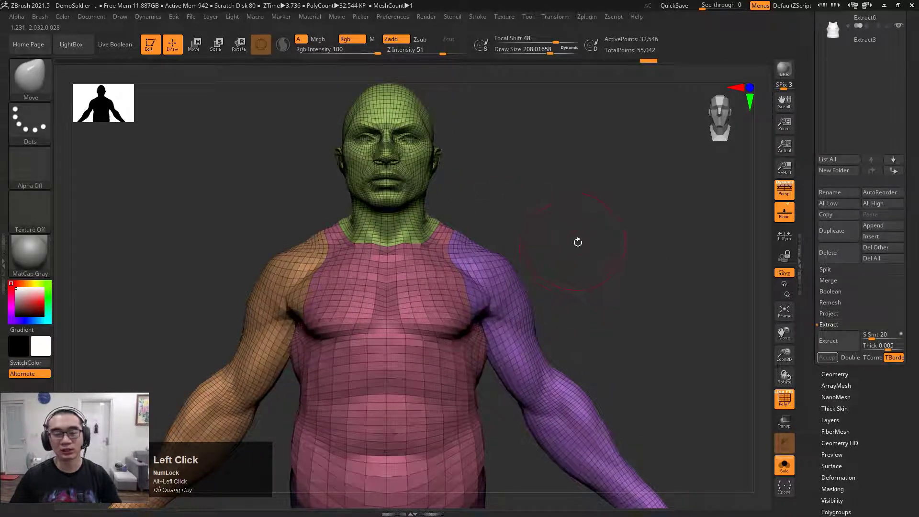
drag(586, 249, 450, 256)
ctrl+right_drag(449, 257, 503, 256)
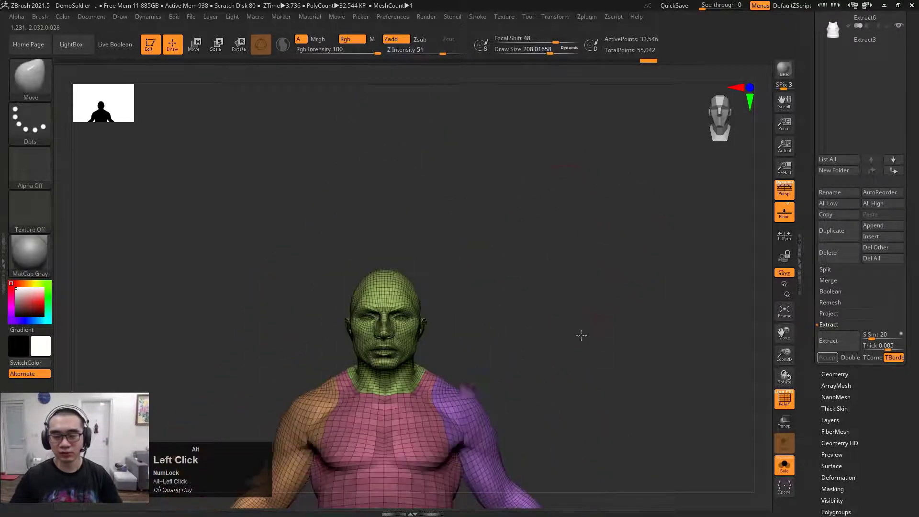
alt+drag(580, 334, 611, 217)
ctrl+right_drag(610, 217, 527, 244)
Turn off the polyframe display and clear the leg mask on the full soldier body.
key(shift+f)
drag(557, 246, 519, 251)
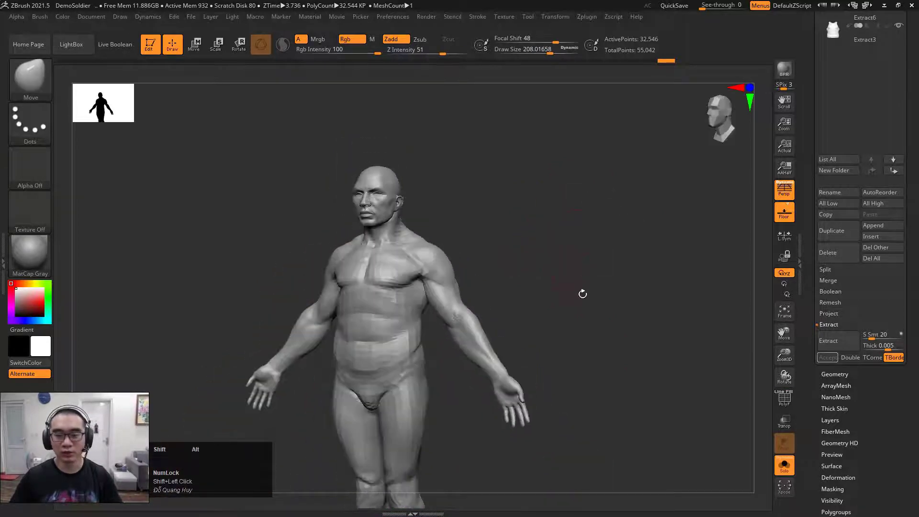
alt+drag(583, 293, 577, 258)
ctrl+right_drag(577, 258, 560, 258)
drag(560, 258, 582, 246)
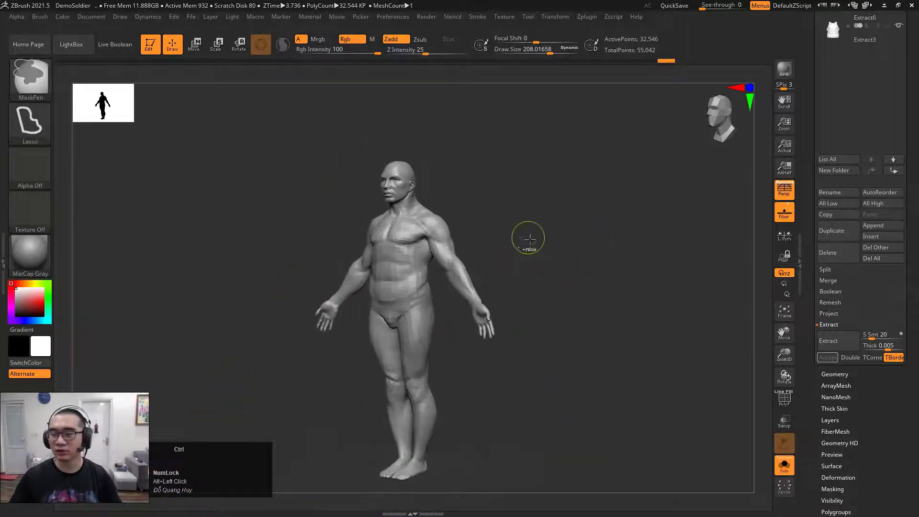
ctrl+right_drag(528, 237, 607, 243)
alt+drag(606, 291, 603, 234)
ctrl+right_drag(603, 235, 569, 243)
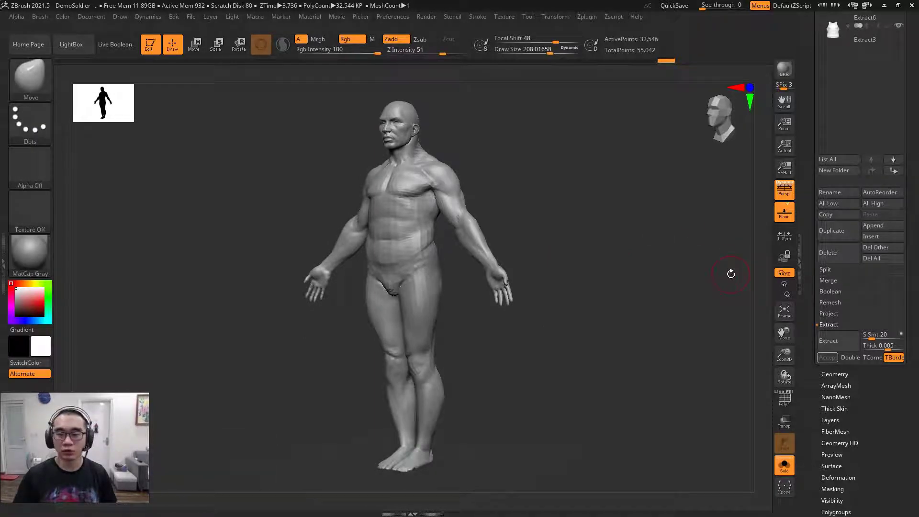
shift+drag(563, 226, 576, 214)
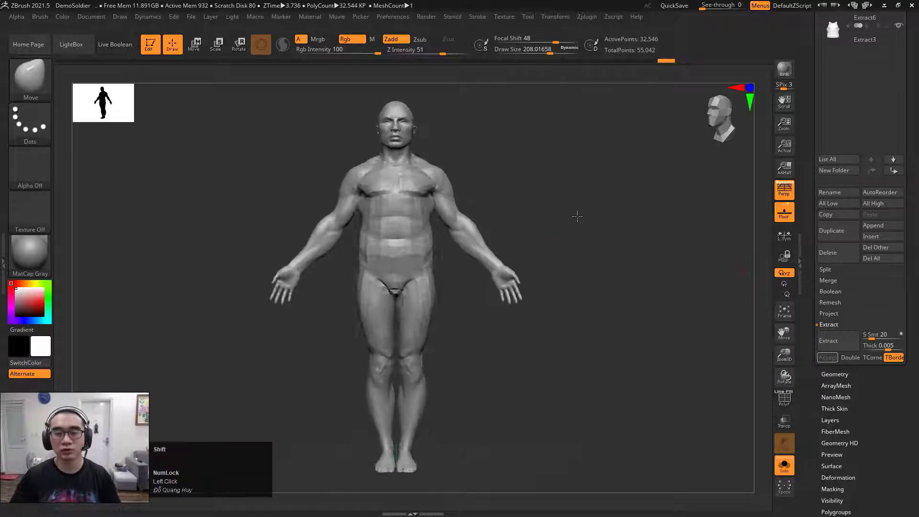
Lasso-mask a collar area around the soldier's neck, covering the upper shoulders, upper chest and upper back.
alt+drag(471, 153, 490, 238)
ctrl+right_drag(491, 238, 641, 191)
alt+drag(641, 191, 608, 190)
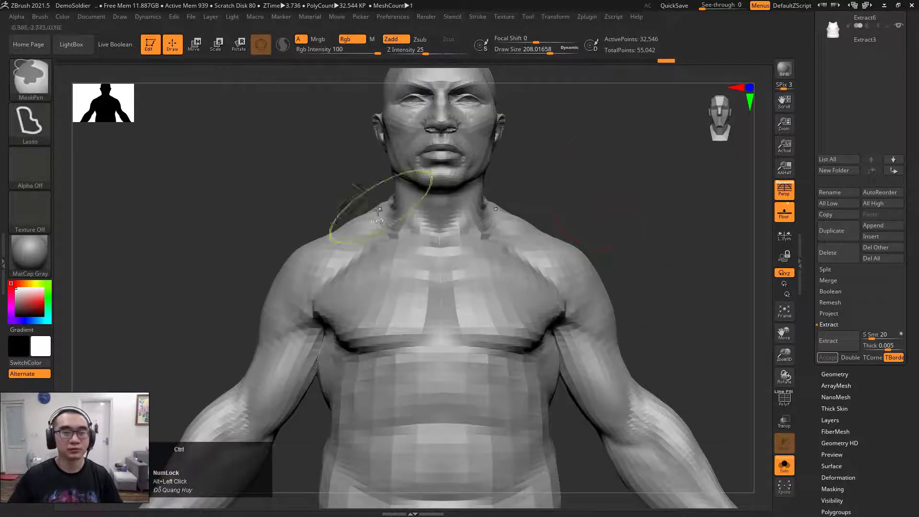
mouse_move(375, 181)
ctrl+mouse_down()
mouse_move(502, 191)
mouse_move(474, 279)
mouse_move(334, 206)
ctrl+mouse_up()
drag(604, 196, 520, 204)
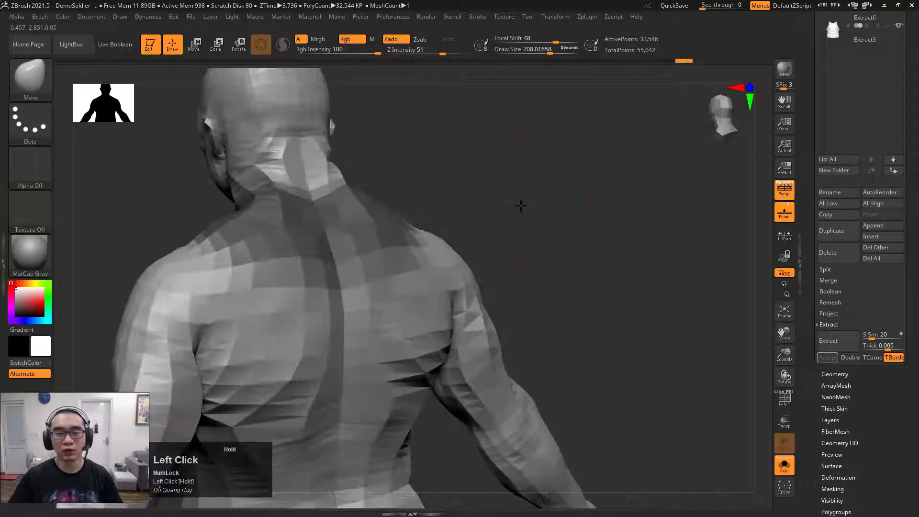
mouse_move(449, 179)
mouse_down()
mouse_move(478, 175)
mouse_move(494, 143)
mouse_move(509, 151)
mouse_up()
mouse_move(541, 195)
mouse_down()
mouse_move(501, 205)
mouse_move(574, 193)
mouse_move(617, 199)
mouse_up()
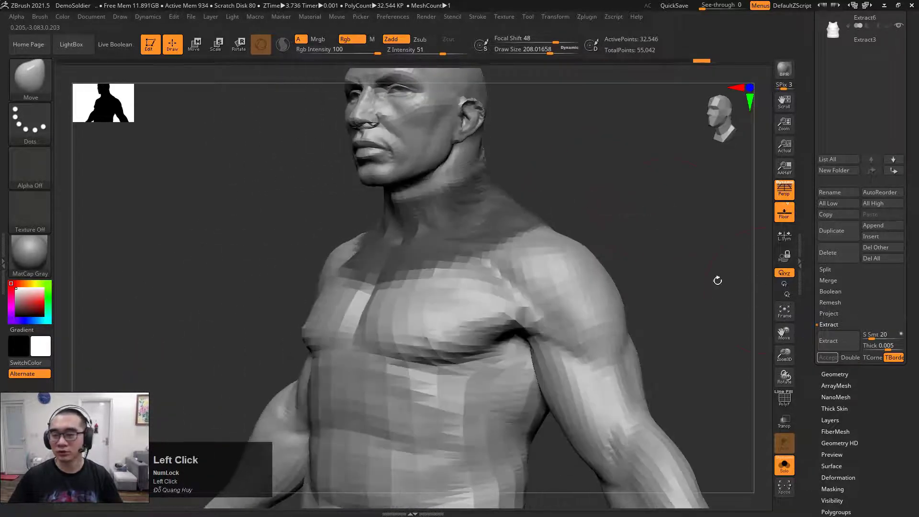
Preview the collar extraction from the neck mask at thickness 0.5, and again at thickness 0.1.
drag(718, 281, 680, 194)
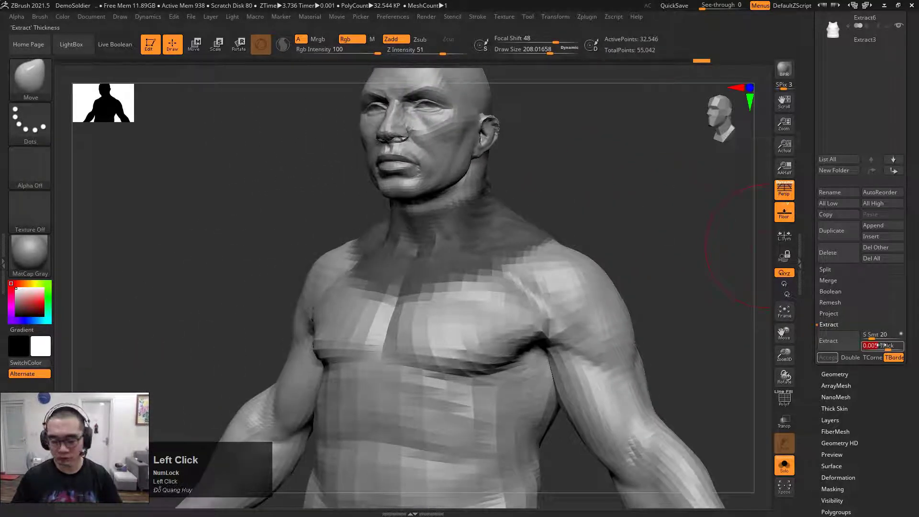
click(830, 340)
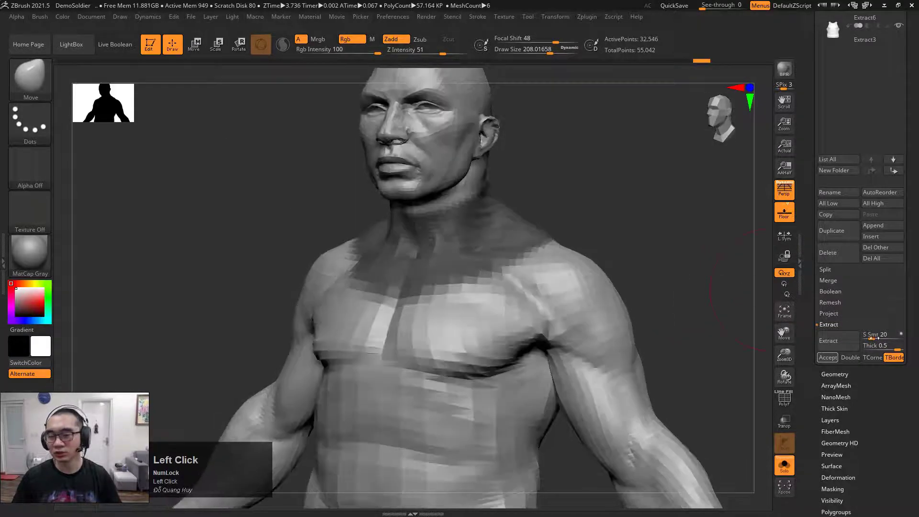
key(Return)
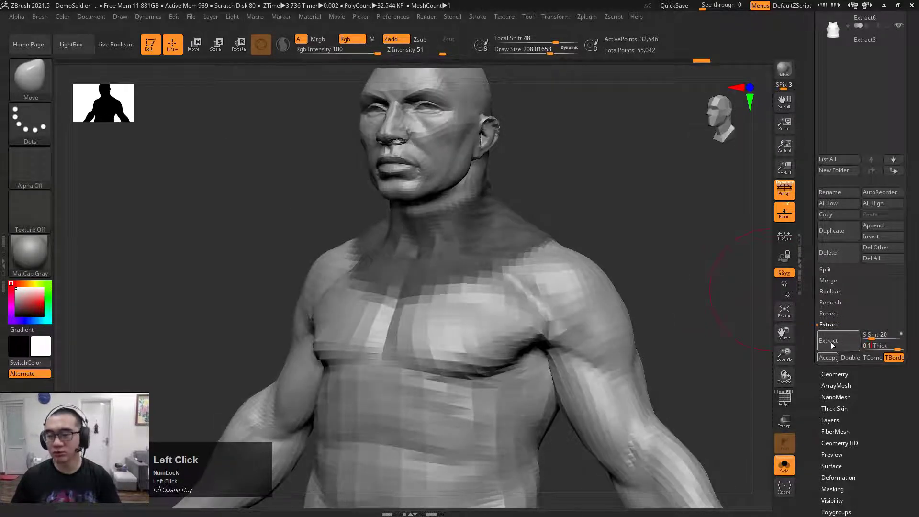
click(830, 341)
Set the extraction thickness to 0.05 and preview the masked collar from the front.
drag(731, 311, 694, 288)
ctrl+right_drag(679, 294, 636, 283)
drag(636, 282, 614, 310)
ctrl+right_drag(470, 272, 666, 230)
mouse_move(665, 230)
mouse_down()
mouse_move(877, 321)
mouse_move(870, 348)
mouse_up()
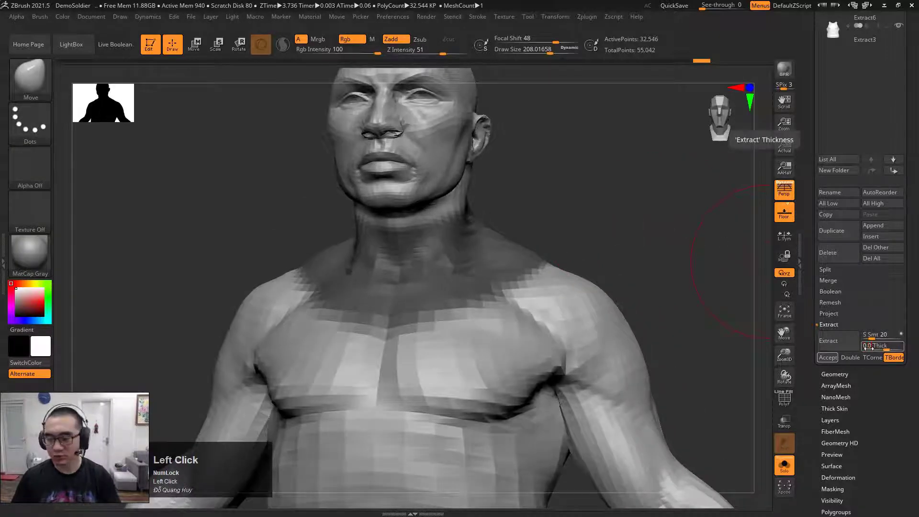
click(831, 340)
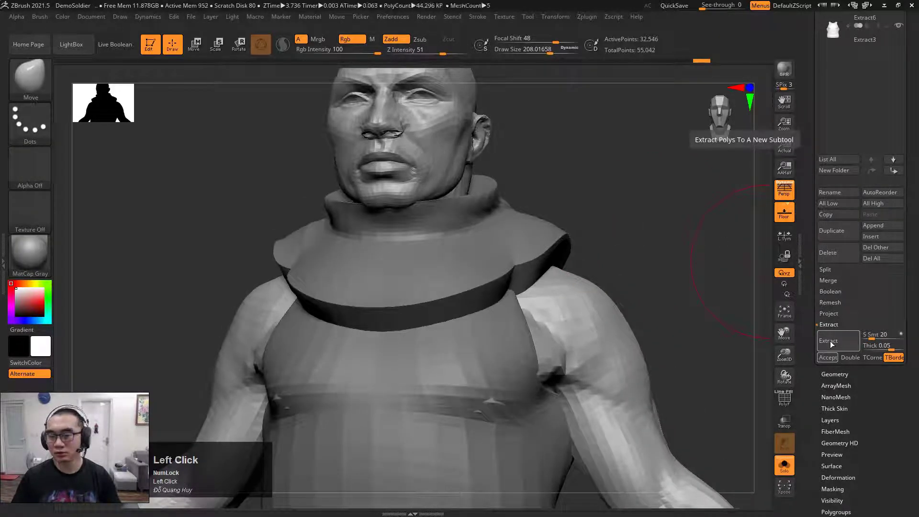
Set the extraction thickness to 0.03, preview the collar, and clear the neck mask.
click(828, 357)
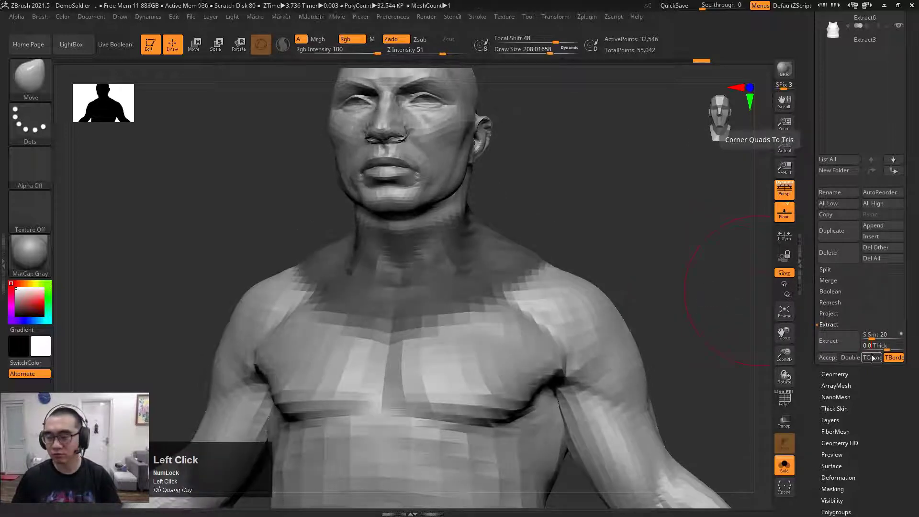
click(834, 346)
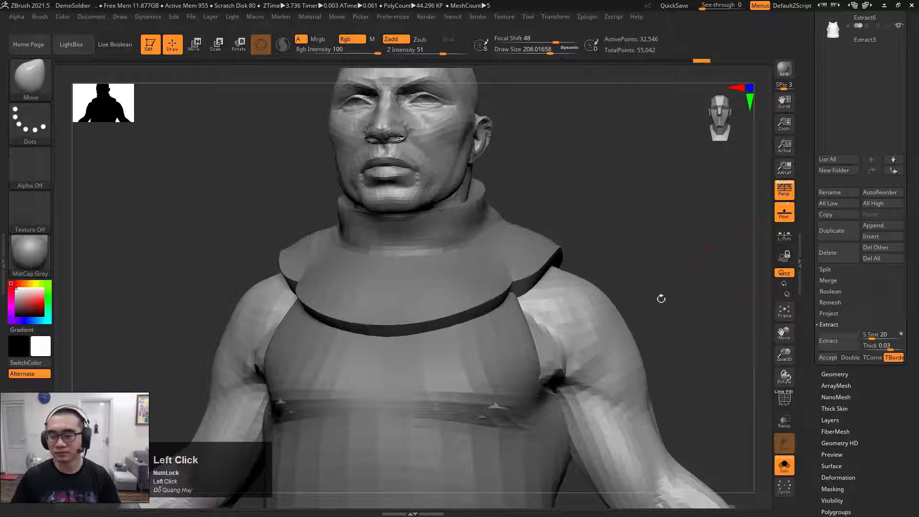
click(785, 464)
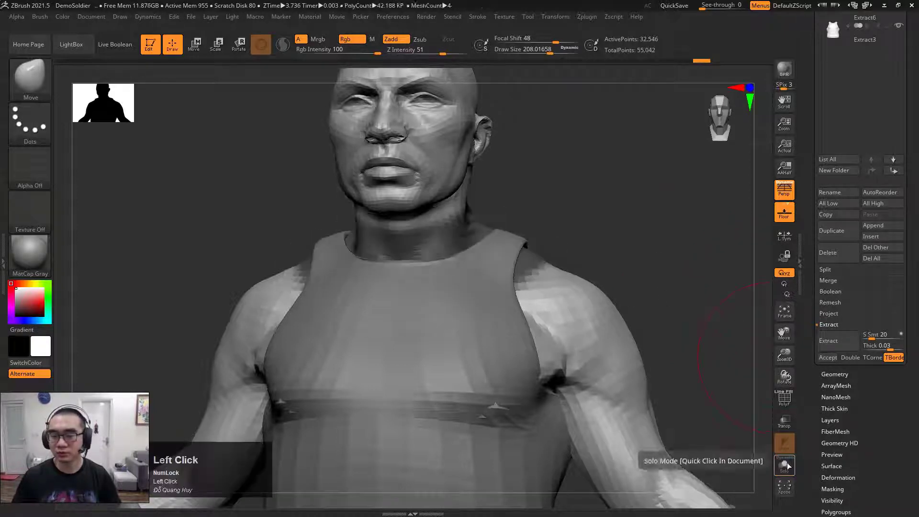
click(786, 464)
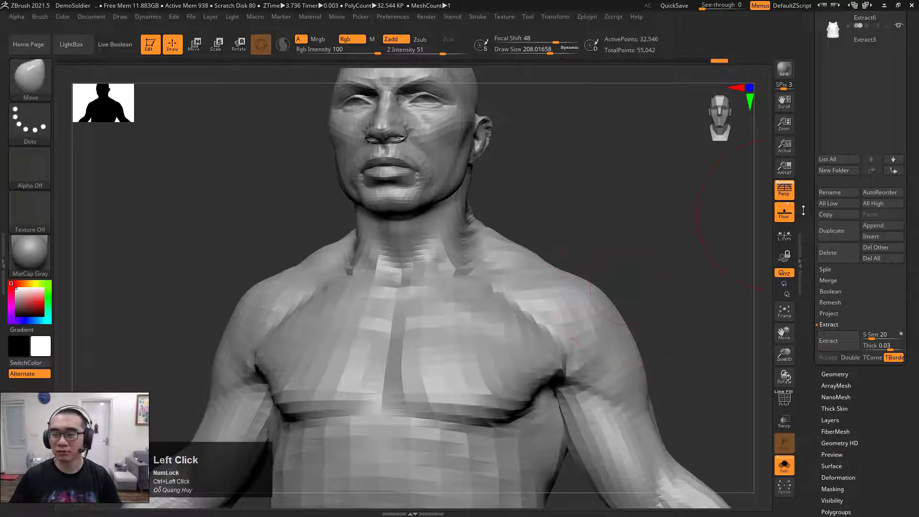
Turn off Solo mode, hide the Extract9, Extract8, Extract6 and Extract3 subtools, and make DemoSoldier the active subtool.
drag(806, 207, 808, 260)
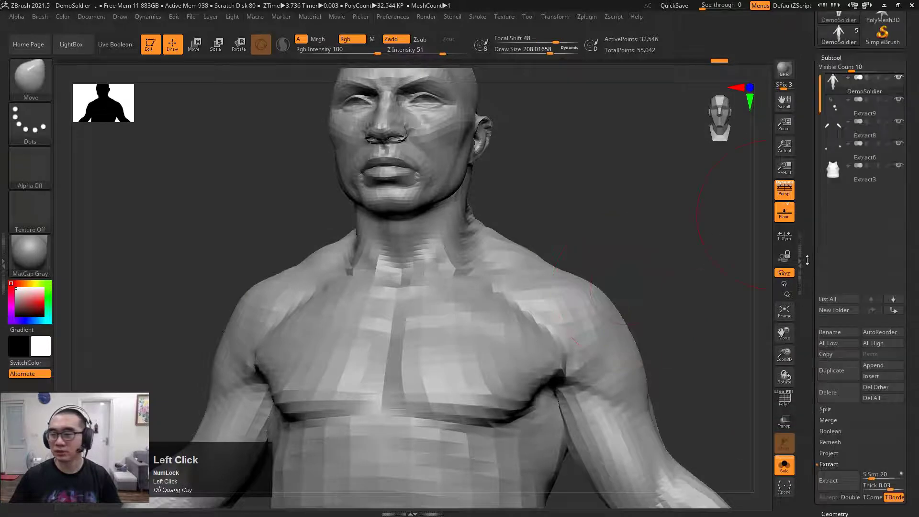
click(786, 462)
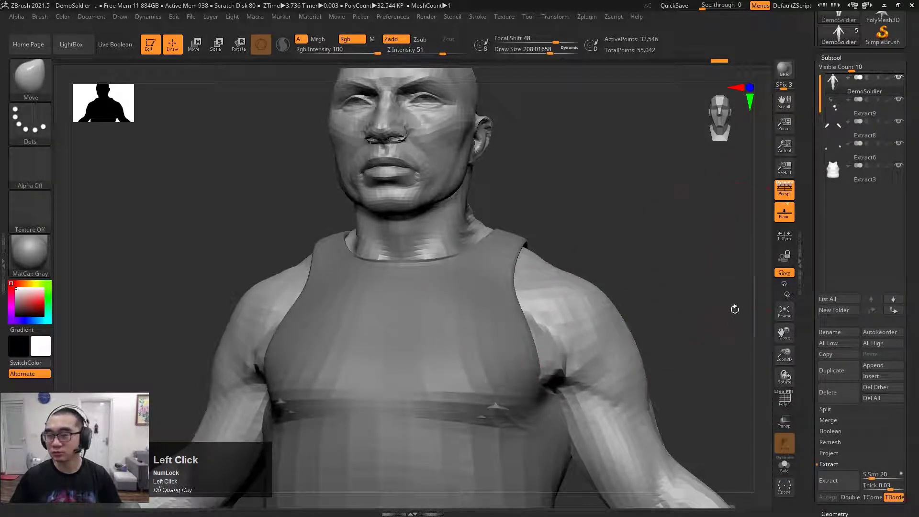
click(833, 108)
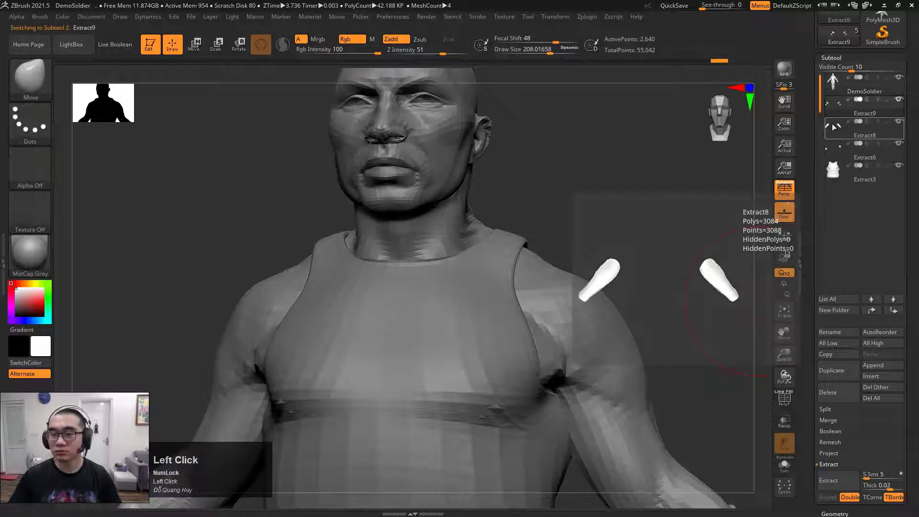
ctrl+drag(636, 203, 655, 217)
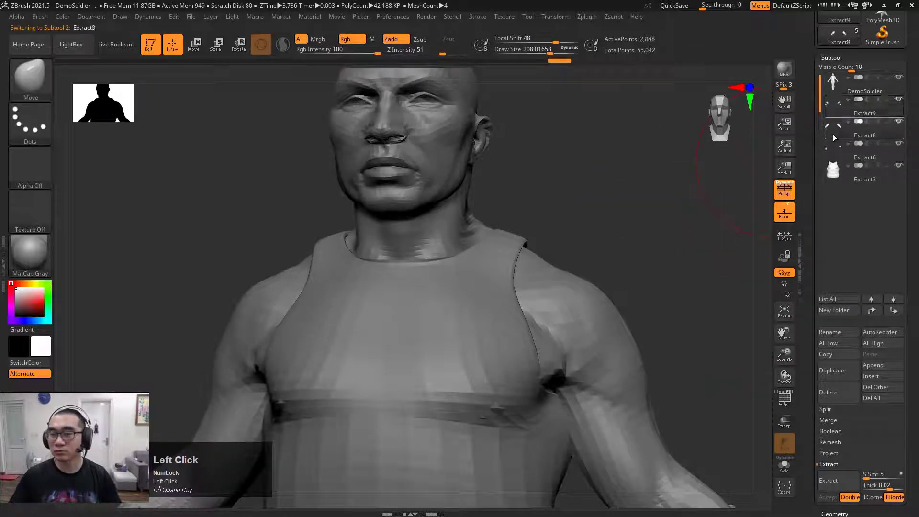
click(834, 171)
alt+right_drag(694, 248, 622, 256)
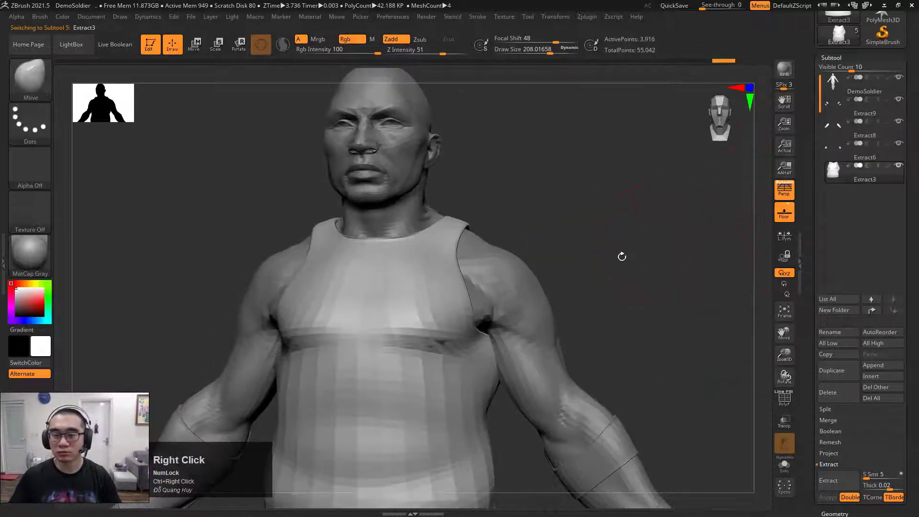
click(899, 143)
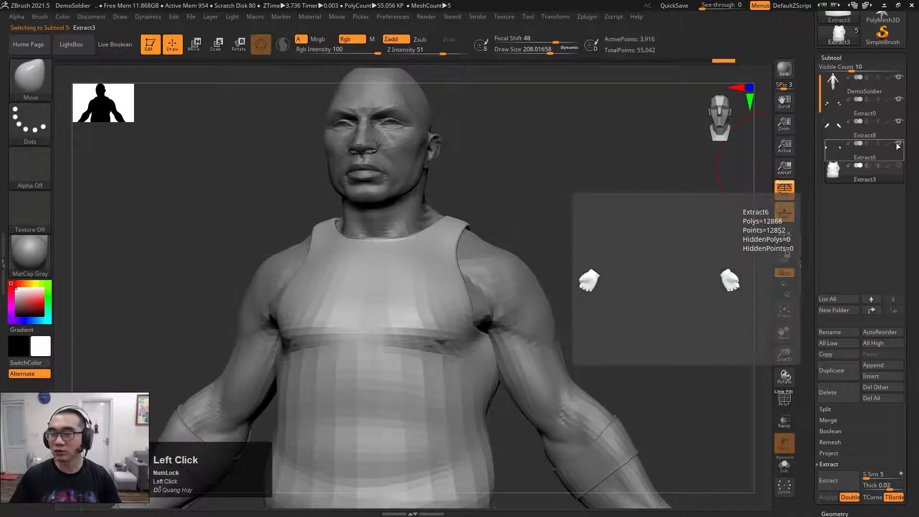
click(833, 85)
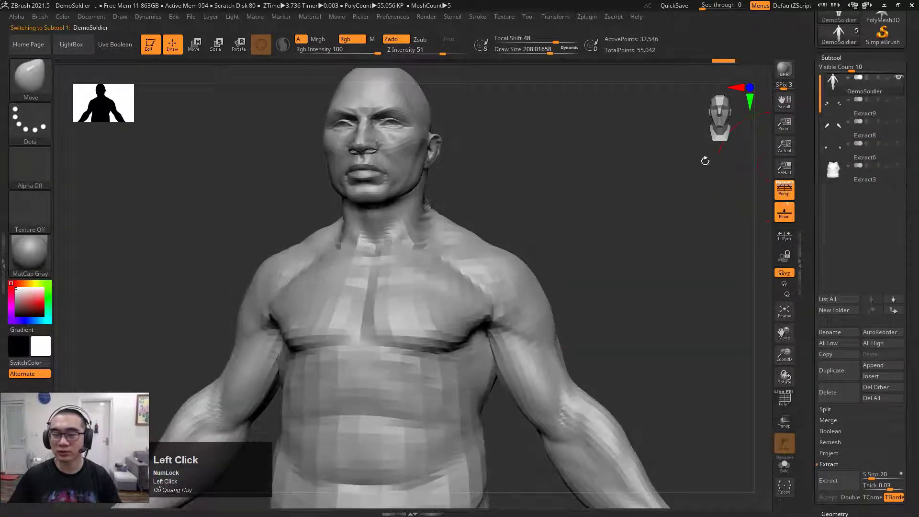
Lasso-mask a new collar area around the soldier's neck and upper chest, then trim the mask behind the shoulder.
alt+drag(608, 277, 542, 209)
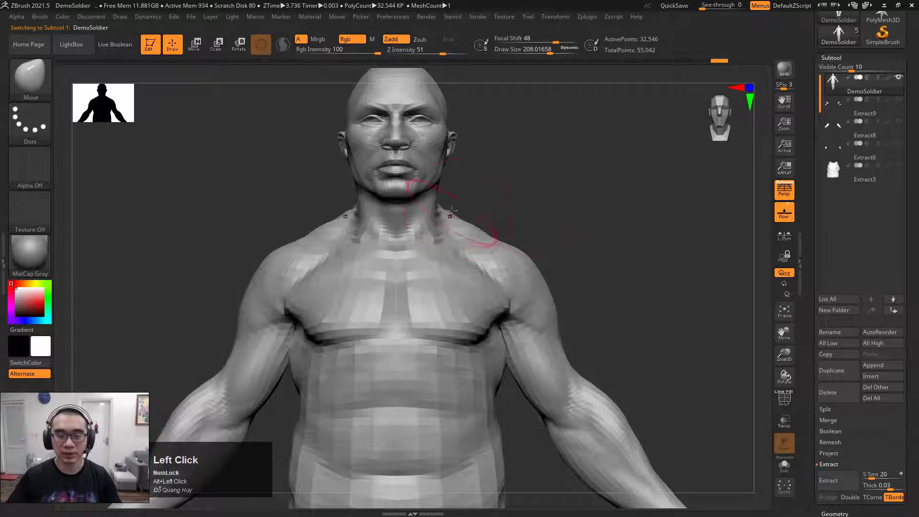
mouse_move(458, 197)
ctrl+mouse_down()
mouse_move(429, 205)
mouse_move(384, 293)
mouse_move(479, 196)
ctrl+mouse_up()
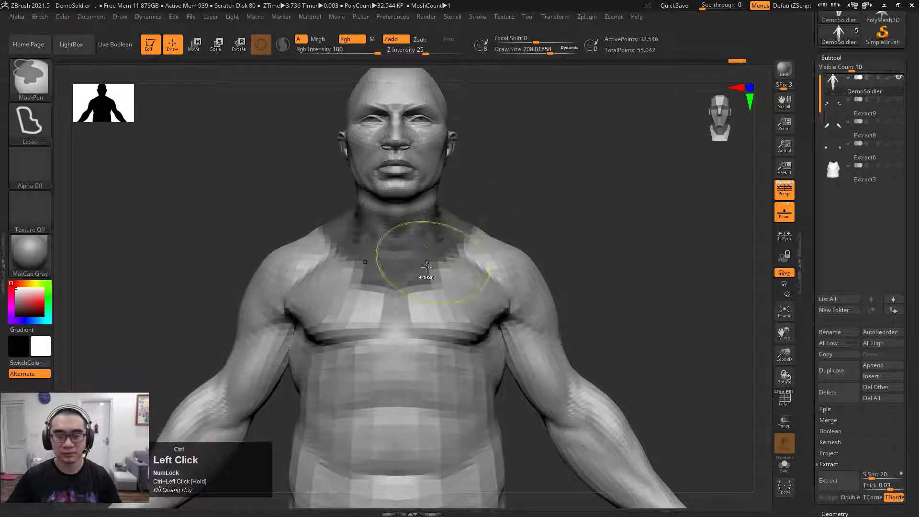
mouse_move(426, 267)
ctrl+mouse_down()
mouse_move(503, 188)
mouse_move(510, 196)
mouse_move(471, 210)
mouse_move(525, 196)
mouse_move(507, 199)
mouse_move(528, 184)
ctrl+mouse_up()
mouse_move(528, 184)
ctrl+mouse_down()
mouse_move(546, 162)
mouse_move(500, 163)
ctrl+mouse_up()
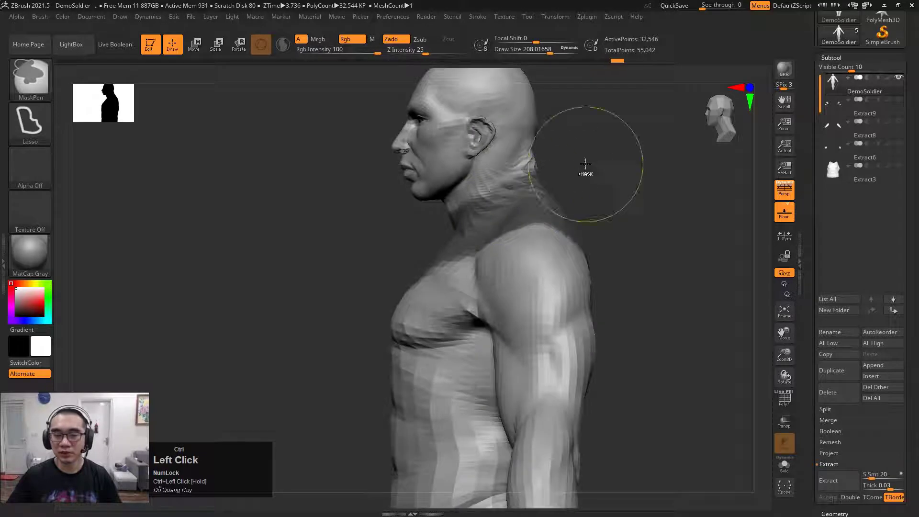
drag(619, 211, 616, 215)
ctrl+alt+drag(541, 231, 611, 304)
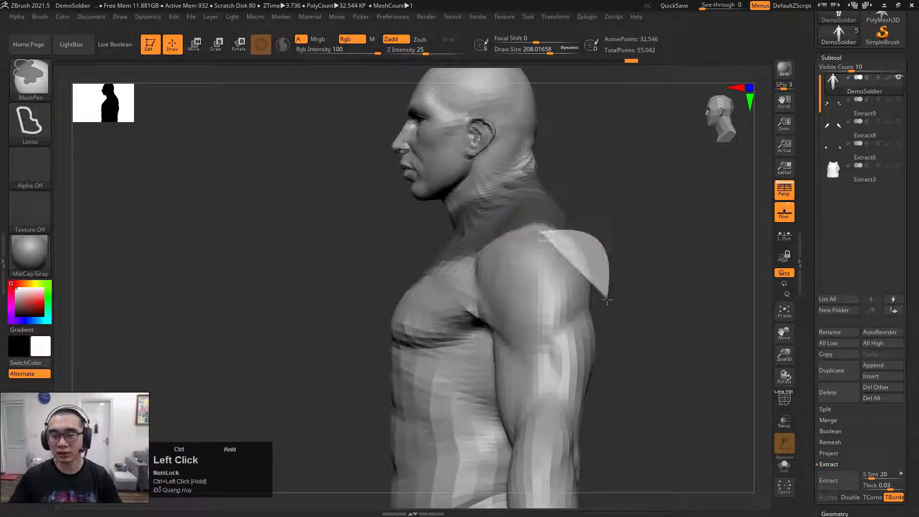
mouse_move(668, 277)
mouse_down()
mouse_move(617, 268)
mouse_move(681, 235)
mouse_move(658, 237)
mouse_up()
Extract the masked collar area at thickness 0.03, accept it as a new subtool and clear its mask.
drag(814, 398, 815, 275)
click(838, 223)
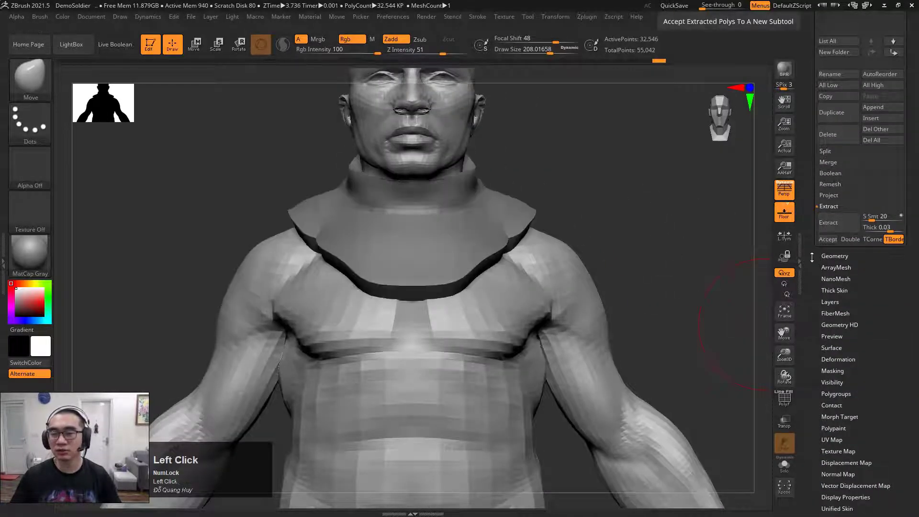
click(828, 239)
alt+drag(618, 193, 621, 246)
mouse_move(591, 214)
ctrl+mouse_down()
mouse_move(627, 199)
mouse_move(628, 213)
ctrl+mouse_up()
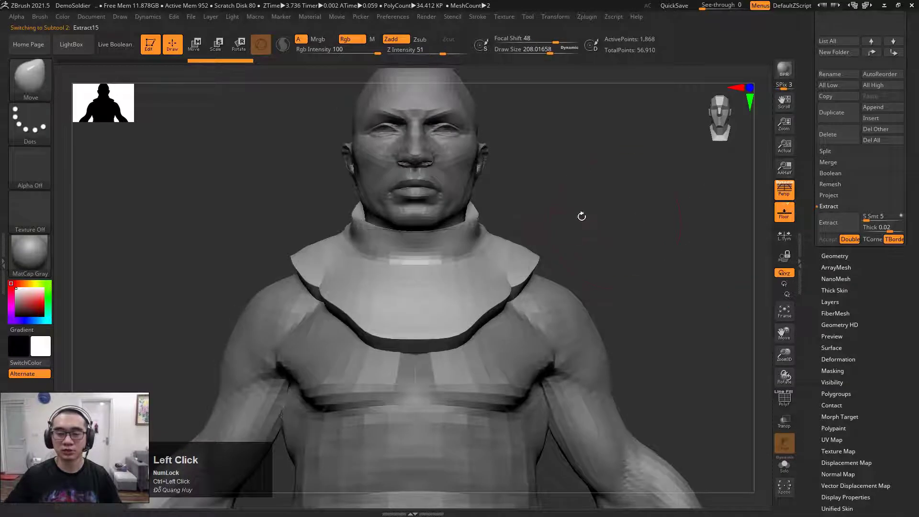
Smooth the collar's edge and sculpt its surface with the Standard brush at a Draw Size of about 122.
mouse_move(495, 258)
shift+mouse_down()
mouse_move(450, 275)
mouse_move(478, 260)
mouse_move(421, 263)
mouse_move(420, 318)
mouse_move(519, 268)
shift+mouse_up()
mouse_move(605, 203)
shift+mouse_down()
mouse_move(507, 210)
mouse_move(641, 215)
shift+mouse_up()
drag(569, 211, 595, 212)
key(b)
key(s)
key(t)
key(space)
mouse_move(430, 257)
mouse_down()
mouse_move(421, 257)
mouse_move(493, 278)
mouse_up()
mouse_move(471, 242)
mouse_down()
mouse_move(492, 267)
mouse_move(484, 273)
mouse_up()
mouse_move(623, 206)
mouse_down()
mouse_move(564, 209)
mouse_move(560, 187)
mouse_move(537, 190)
mouse_up()
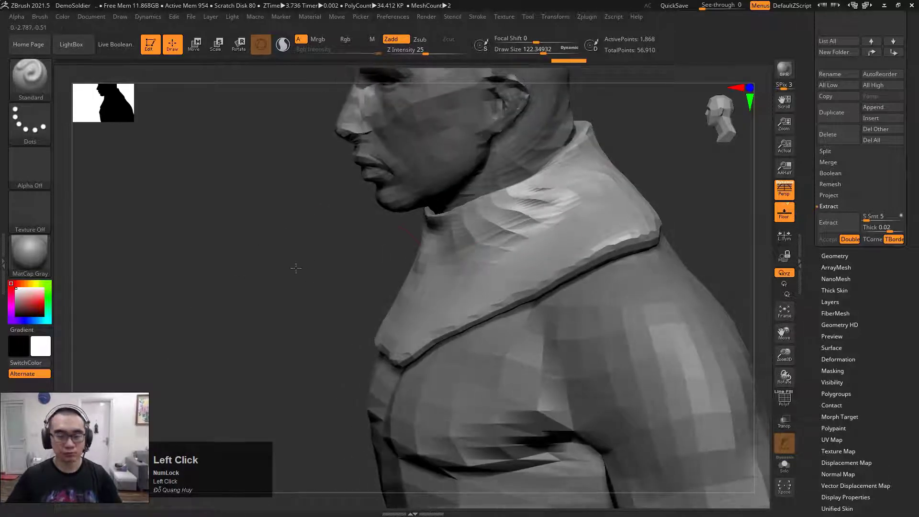
Pull the front of the collar outward in side view with the Move brush at a Draw Size of about 354.
key(b)
key(m)
key(v)
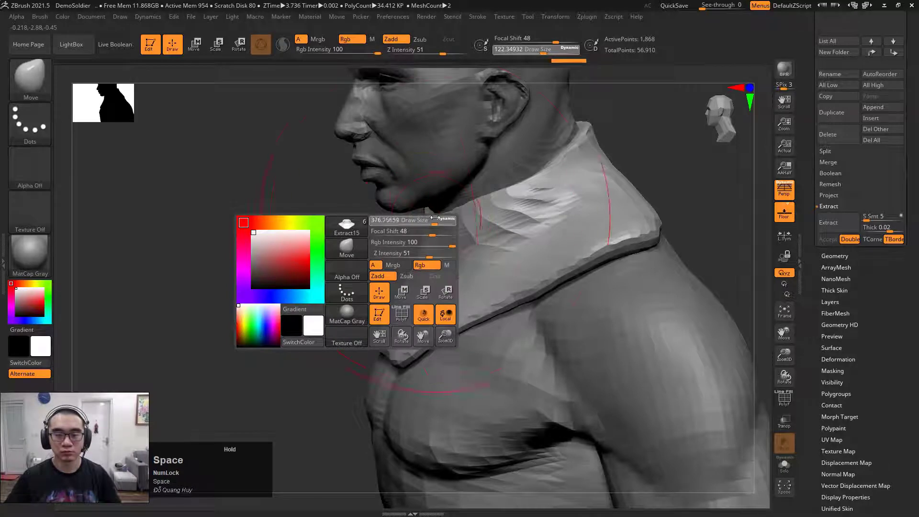
drag(434, 218, 427, 229)
drag(630, 144, 587, 156)
drag(398, 251, 390, 254)
Reshape the collar's upper and lower edges from the front with the Move brush, and refine its side surface.
drag(302, 260, 415, 261)
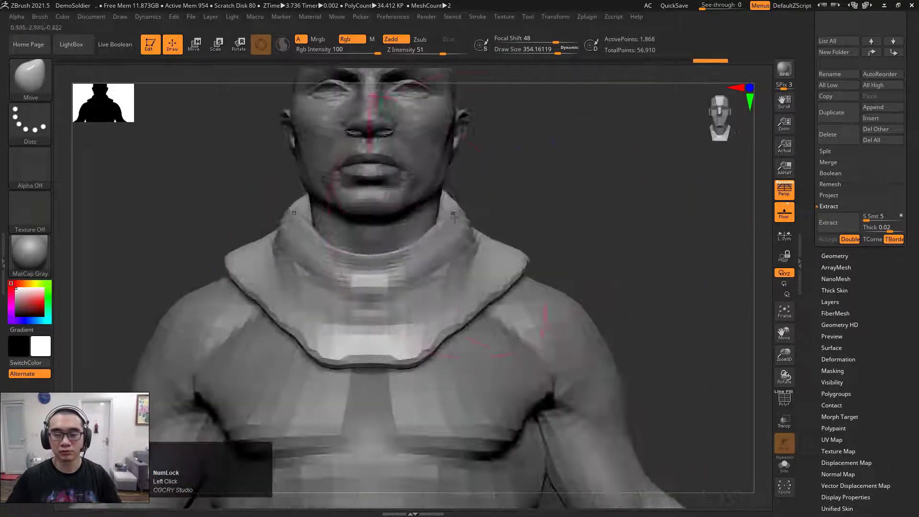
drag(456, 214, 446, 223)
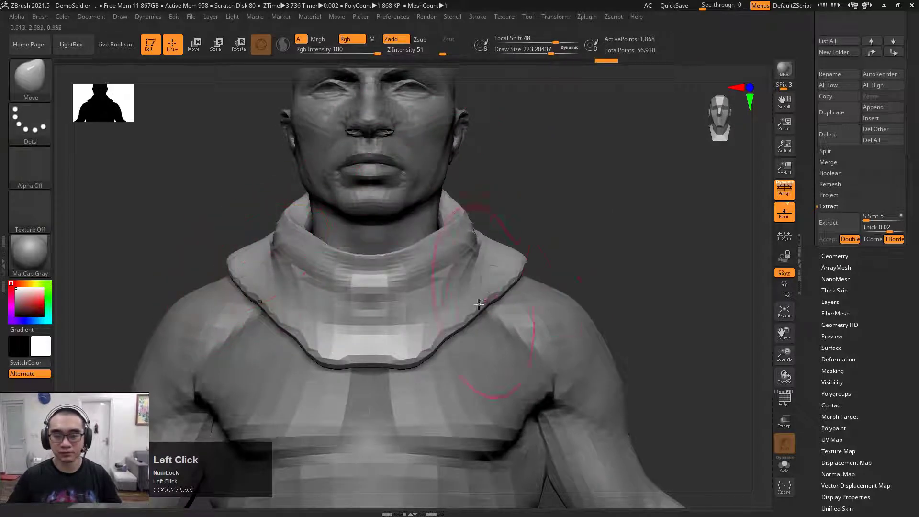
drag(479, 305, 472, 312)
mouse_move(441, 339)
mouse_down()
mouse_move(424, 350)
mouse_move(406, 330)
mouse_up()
drag(670, 201, 570, 201)
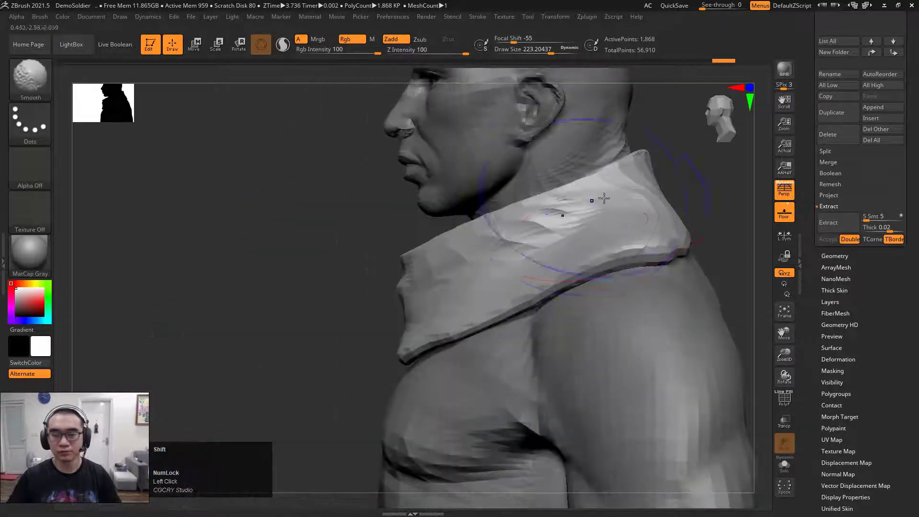
drag(541, 232, 520, 207)
Adjust the collar's lower edge across the upper back with the Move brush at a Draw Size of about 239.
alt+drag(751, 234, 584, 237)
drag(642, 221, 587, 236)
key(space)
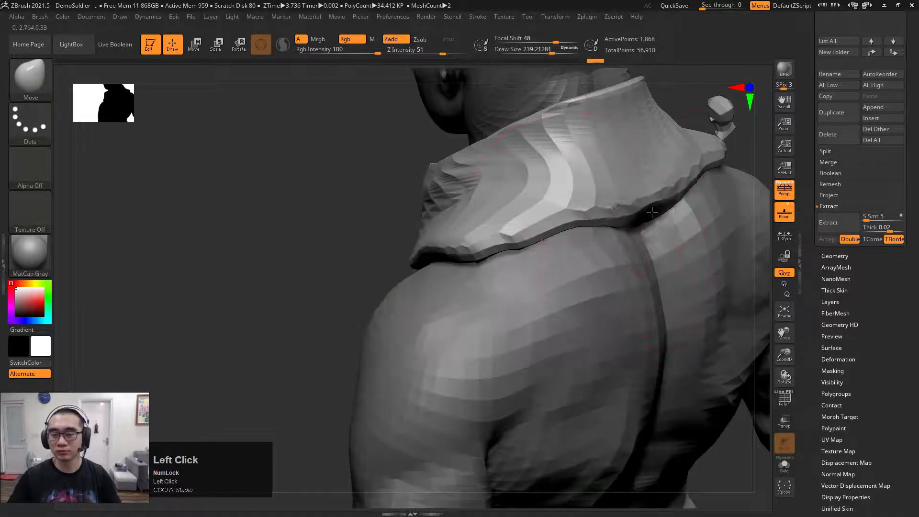
mouse_move(652, 212)
mouse_down()
mouse_move(646, 205)
mouse_move(597, 215)
mouse_up()
mouse_move(563, 235)
mouse_down()
mouse_move(559, 240)
mouse_move(556, 227)
mouse_up()
Refine the collar's upper back edge in side view and set the Draw Size to about 180.
mouse_move(345, 263)
mouse_down()
mouse_move(413, 240)
mouse_move(696, 201)
mouse_move(632, 217)
mouse_up()
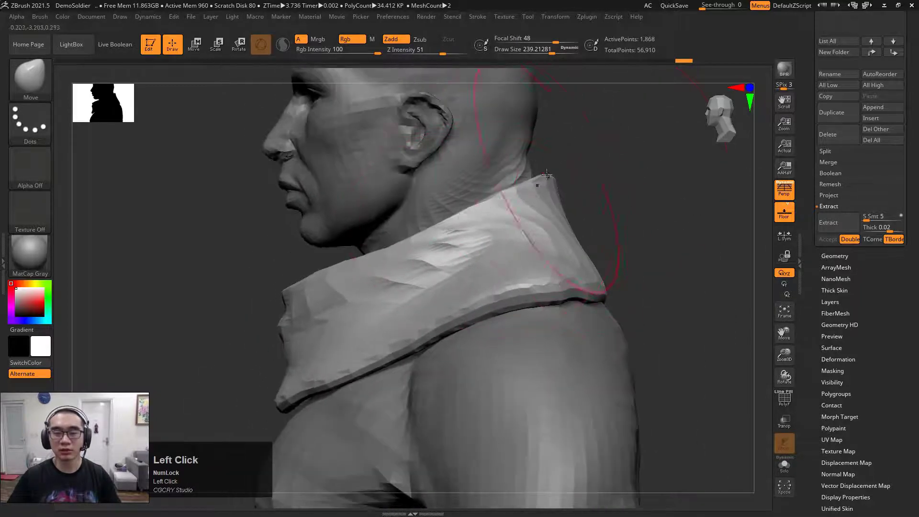
drag(546, 174, 599, 176)
drag(324, 234, 544, 217)
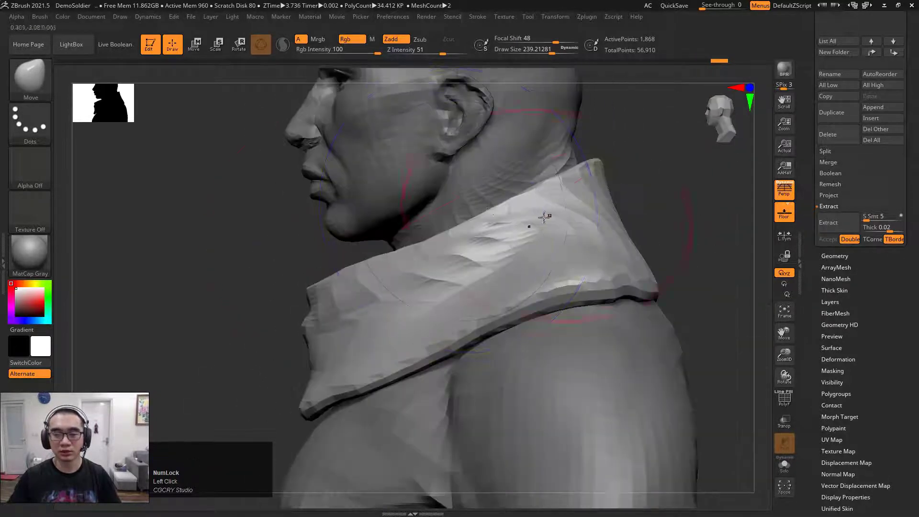
key(space)
click(397, 245)
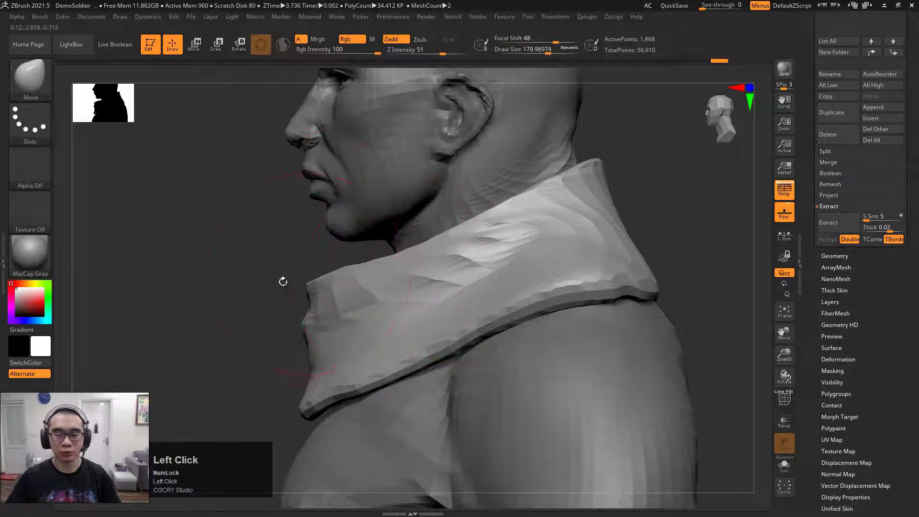
Raise the collar's front upper rim from the front with the Move brush, starting at a Draw Size of about 292.
shift+drag(283, 281, 410, 278)
key(space)
click(331, 263)
drag(297, 297, 294, 286)
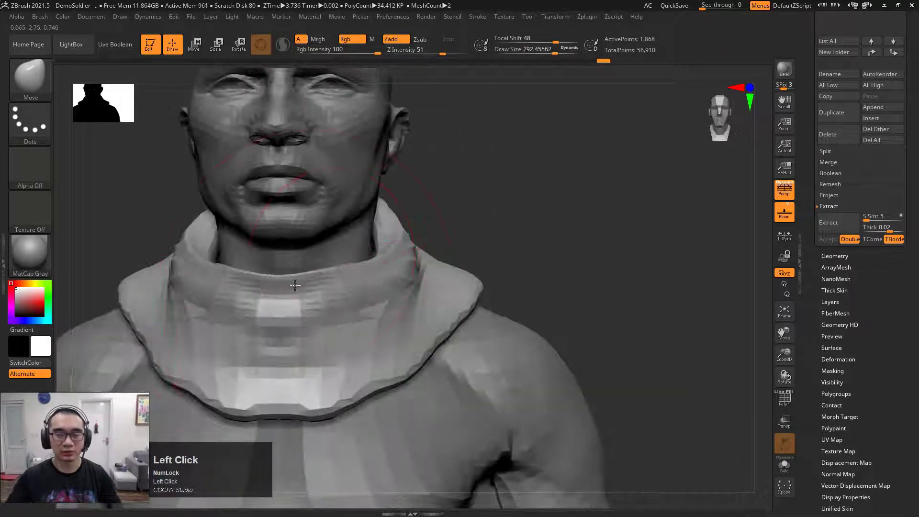
key(space)
click(382, 256)
drag(379, 259, 373, 250)
drag(354, 264, 351, 258)
Set the Draw Size to about 80 and smooth the front surface of the collar.
mouse_move(545, 216)
mouse_down()
mouse_move(514, 219)
mouse_move(567, 179)
mouse_up()
key(space)
click(379, 268)
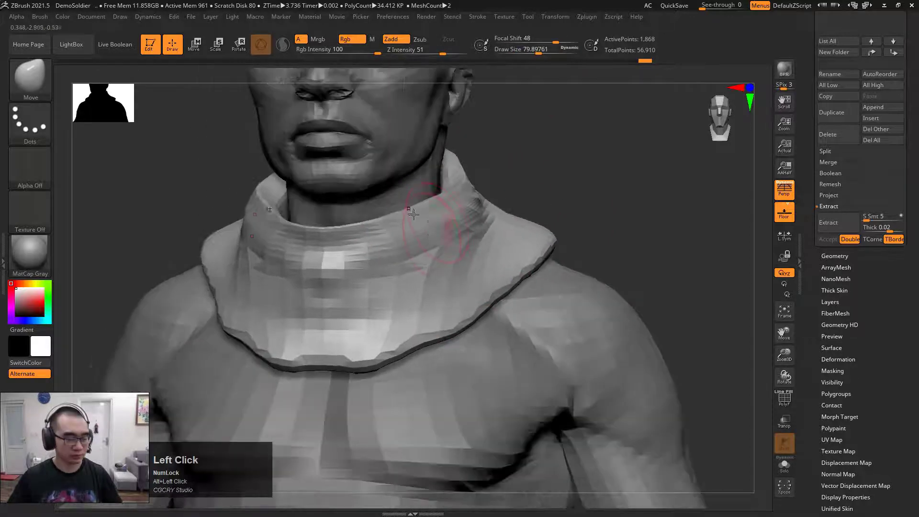
key(b)
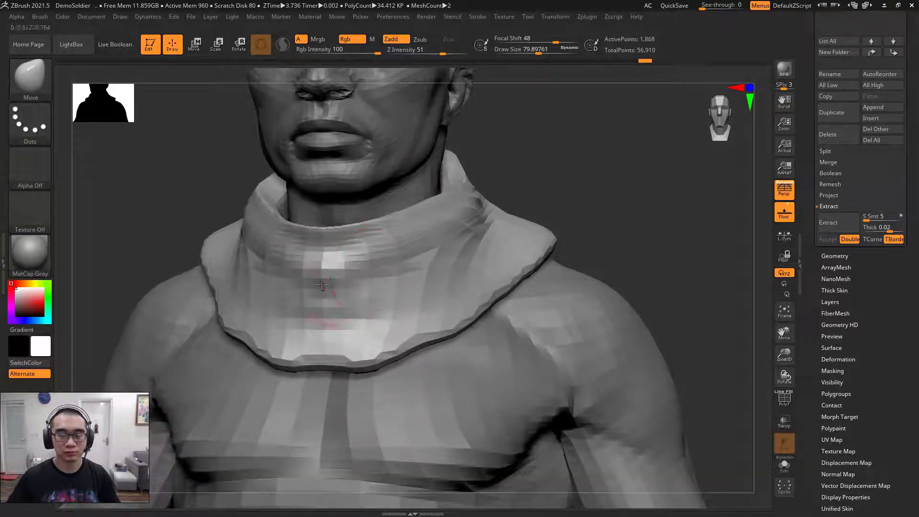
mouse_move(321, 285)
shift+mouse_down()
mouse_move(330, 268)
mouse_move(463, 233)
shift+mouse_up()
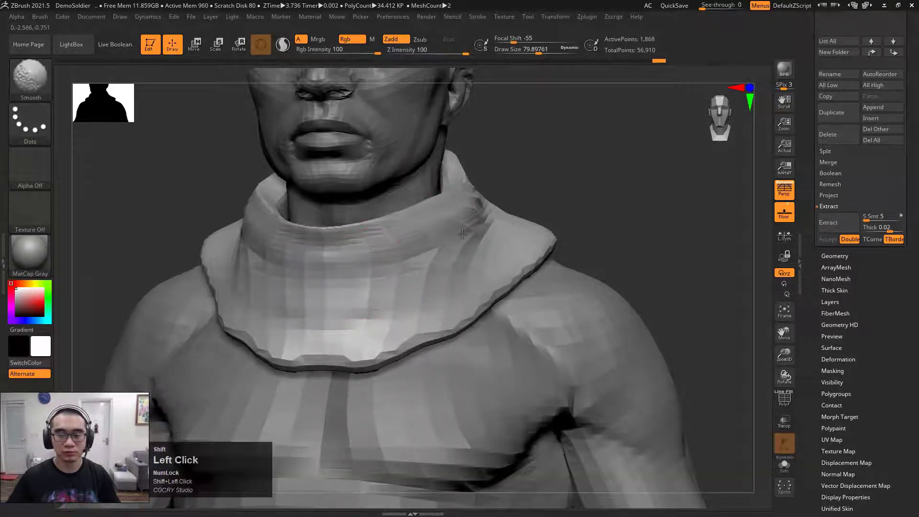
Smooth the collar's lower front edge and adjust its shoulder edge with the Move brush at a Draw Size of about 283.
shift+drag(390, 346, 402, 356)
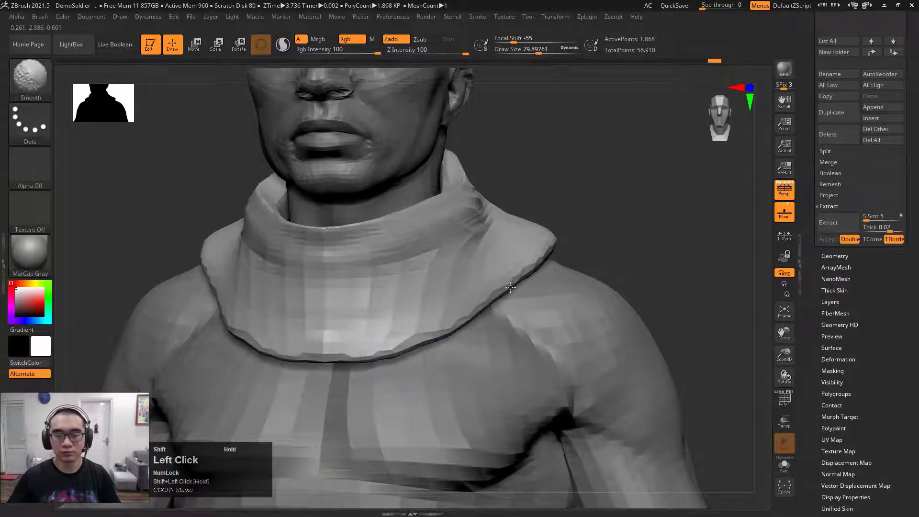
shift+drag(595, 215, 590, 217)
key(space)
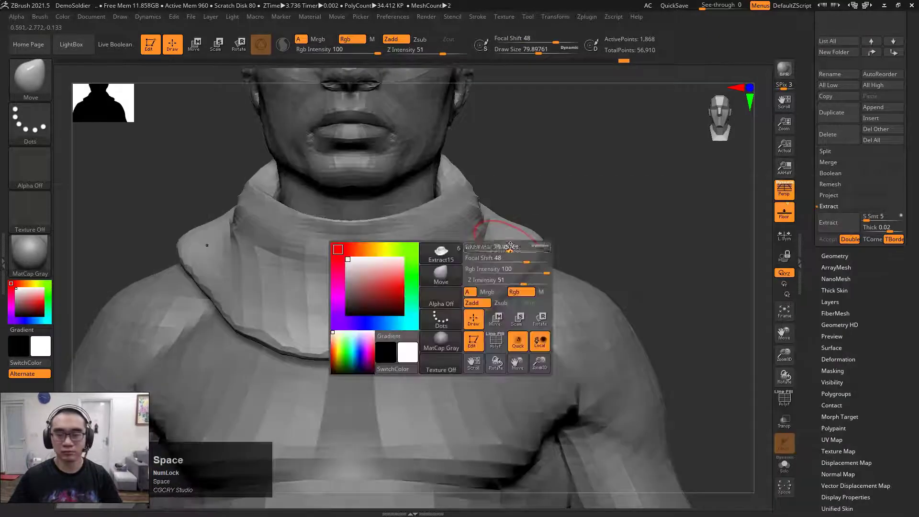
mouse_move(510, 247)
mouse_down()
mouse_move(543, 236)
mouse_move(548, 244)
mouse_move(542, 226)
mouse_move(583, 191)
mouse_move(544, 216)
mouse_up()
drag(627, 211, 558, 215)
drag(639, 204, 610, 206)
drag(540, 234, 551, 221)
mouse_move(603, 189)
mouse_down()
mouse_move(644, 177)
mouse_move(595, 205)
mouse_up()
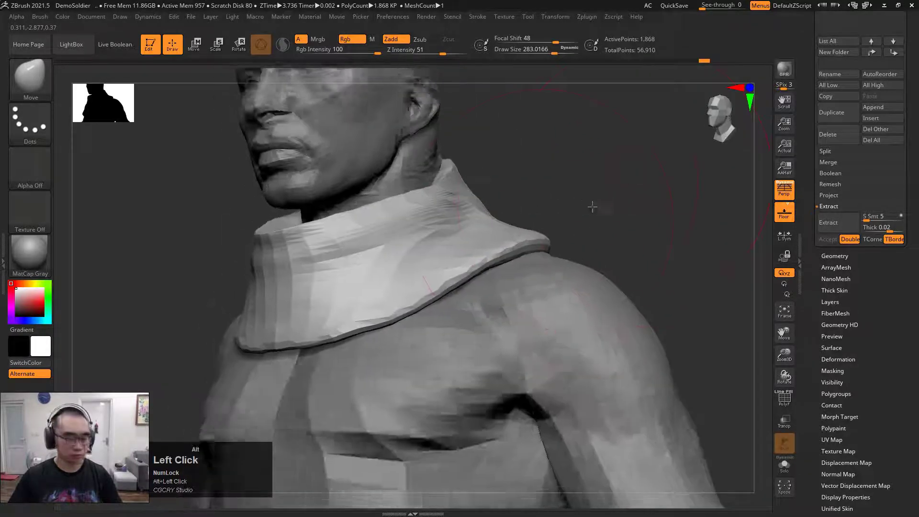
Sculpt raised and carved cloth folds across the front and side of the collar with the Standard brush at a Draw Size of about 95.
key(b)
key(s)
key(t)
key(space)
click(418, 227)
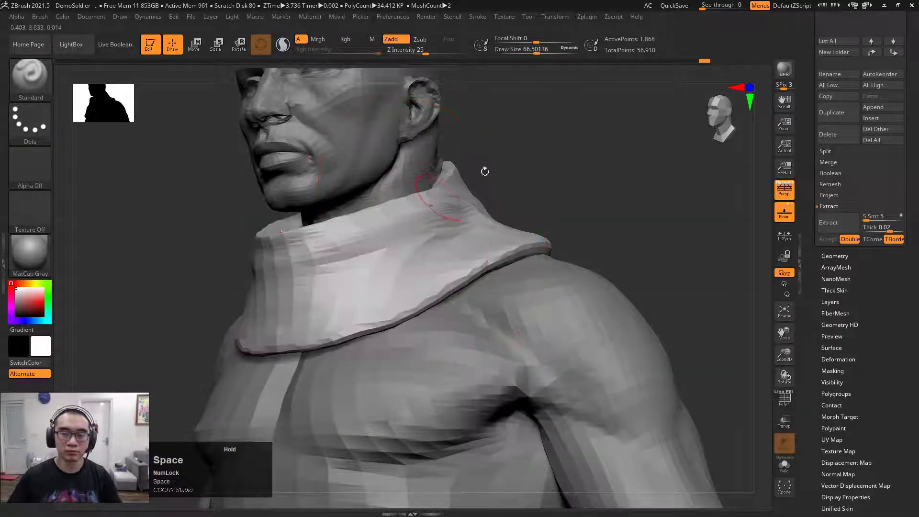
drag(488, 169, 534, 167)
key(space)
click(320, 270)
drag(343, 253, 310, 261)
alt+drag(415, 268, 330, 313)
mouse_move(402, 307)
alt+mouse_down()
mouse_move(306, 330)
mouse_move(453, 278)
alt+mouse_up()
Extend the folds around the back of the collar, alternating raised and carved Standard brush strokes.
mouse_move(571, 210)
mouse_down()
mouse_move(359, 215)
mouse_move(363, 259)
mouse_up()
drag(471, 283, 555, 264)
alt+drag(484, 270, 555, 280)
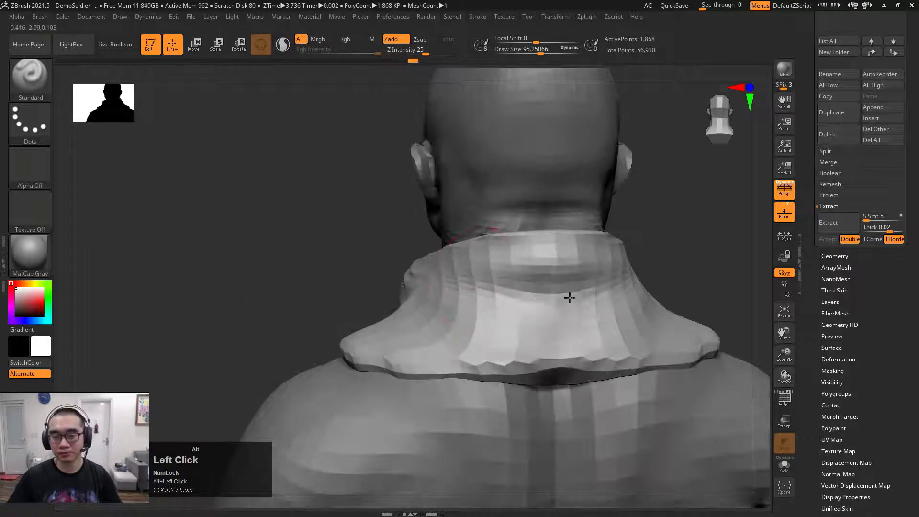
drag(474, 289, 556, 299)
drag(455, 308, 553, 332)
mouse_move(427, 306)
alt+mouse_down()
mouse_move(538, 346)
mouse_move(539, 379)
alt+mouse_up()
Adjust the collar's lower back edge with the Move brush.
key(b)
key(m)
key(v)
drag(493, 371, 487, 382)
Examine the sculpted collar on the soldier from the front and at an angle, and review the extracted pieces in the subtool list.
mouse_move(279, 284)
mouse_down()
mouse_move(490, 217)
mouse_move(550, 245)
mouse_move(549, 201)
mouse_up()
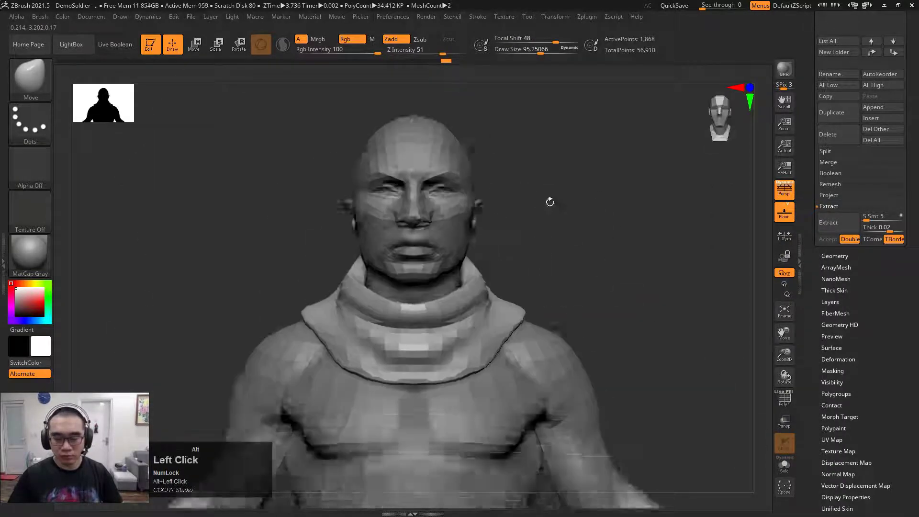
ctrl+right_drag(550, 201, 622, 242)
mouse_move(621, 242)
mouse_down()
mouse_move(629, 232)
mouse_move(592, 236)
mouse_move(690, 170)
mouse_up()
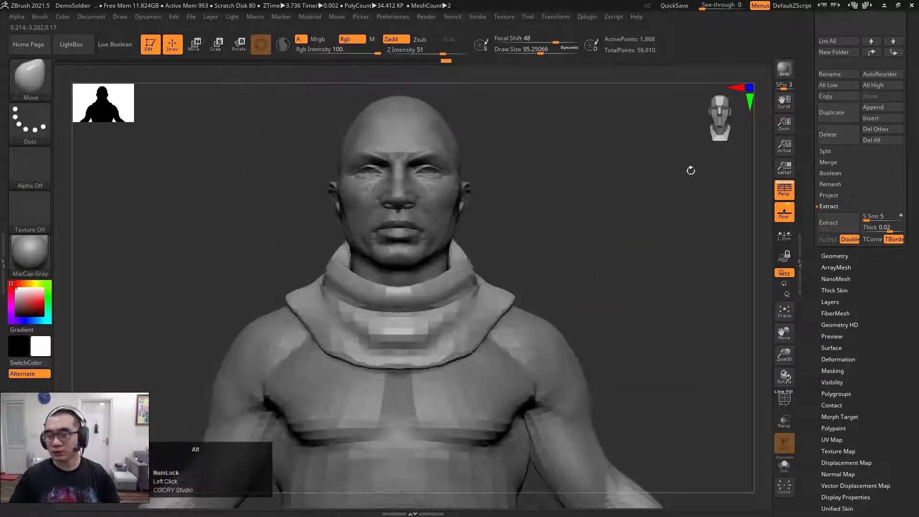
drag(667, 223, 814, 190)
ctrl+right_drag(699, 248, 650, 232)
drag(650, 232, 667, 280)
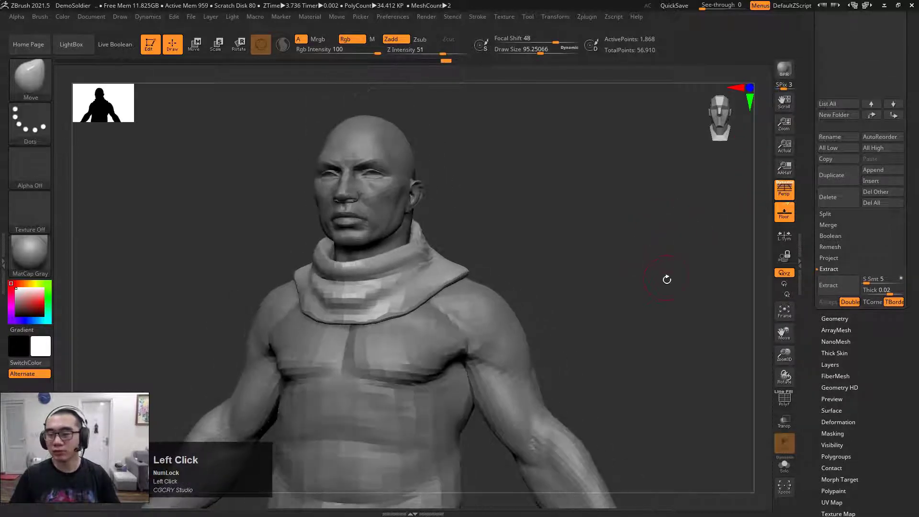
drag(811, 138, 814, 182)
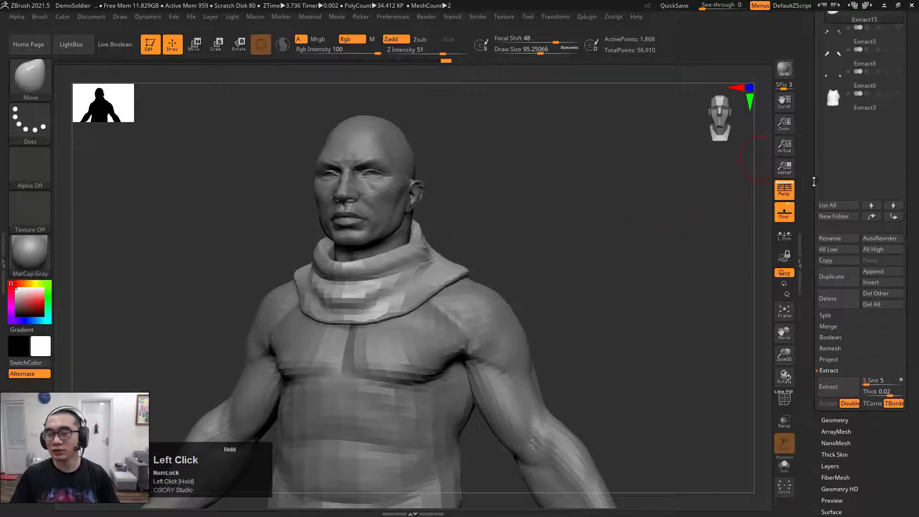
drag(809, 147, 812, 218)
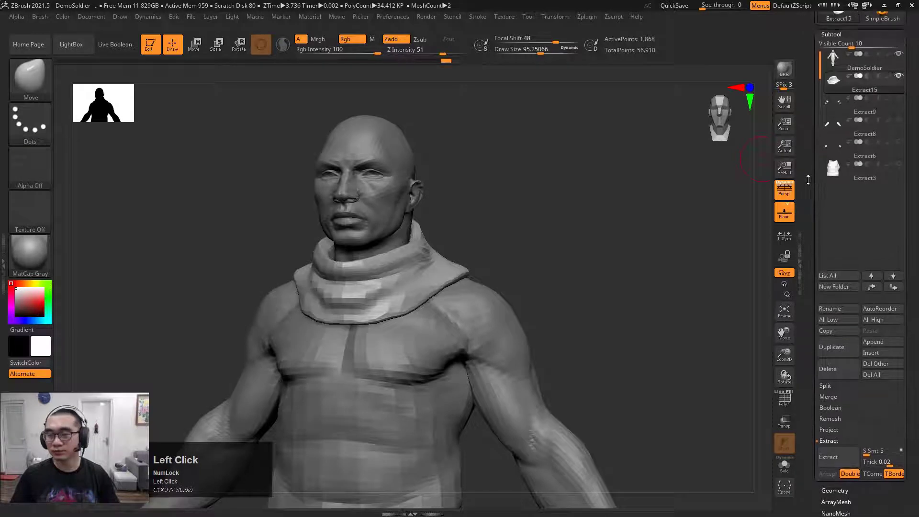
mouse_move(835, 121)
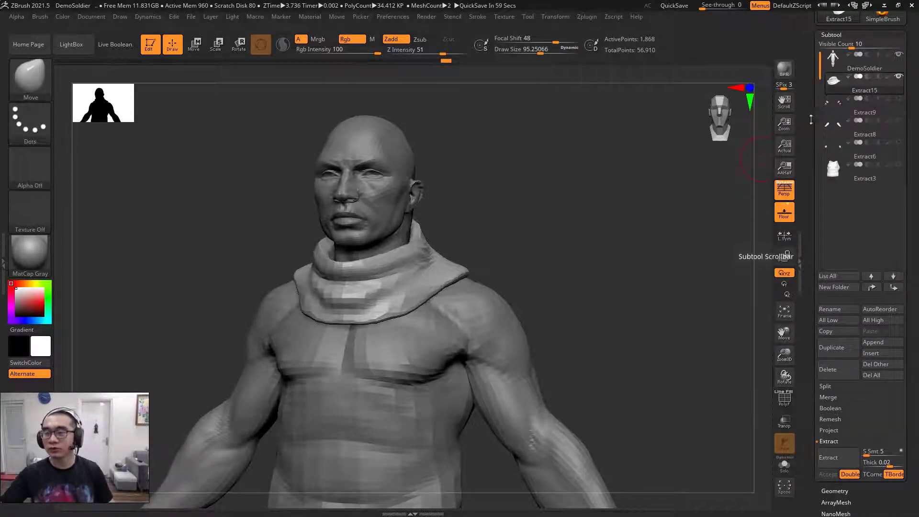
drag(811, 119, 806, 140)
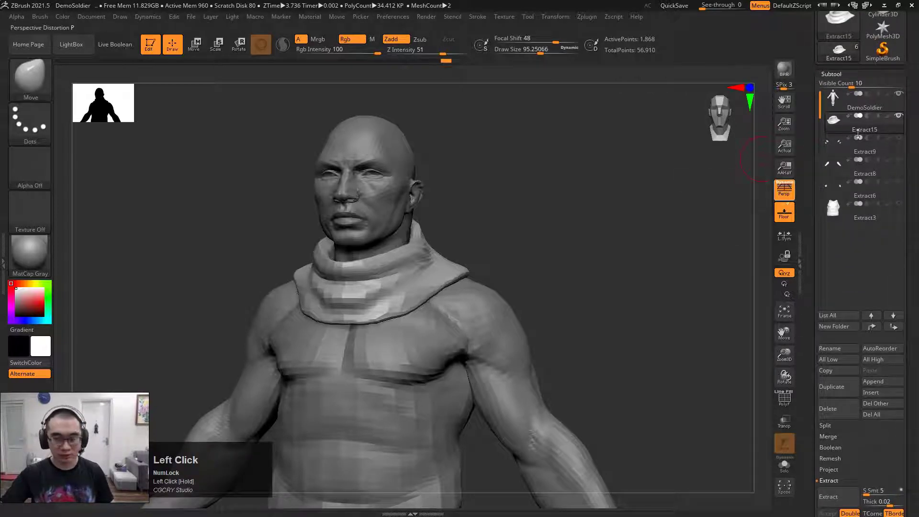
click(898, 5)
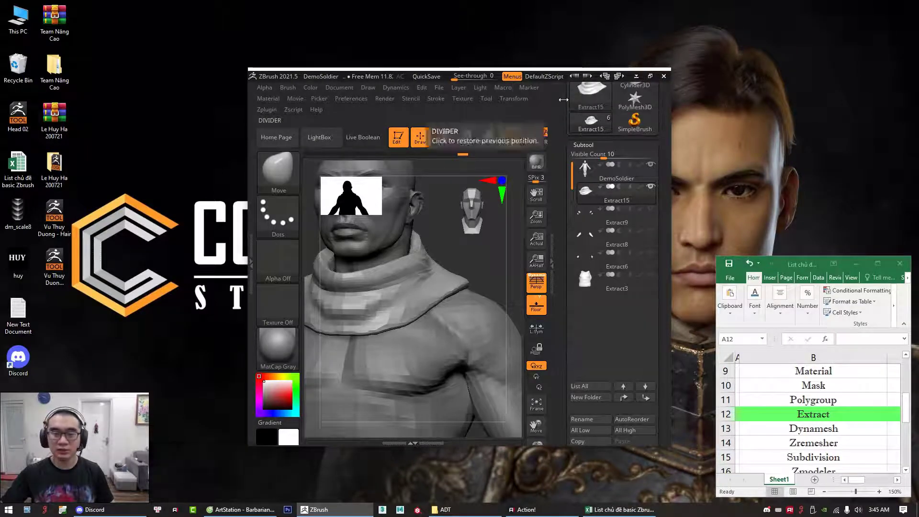
click(650, 76)
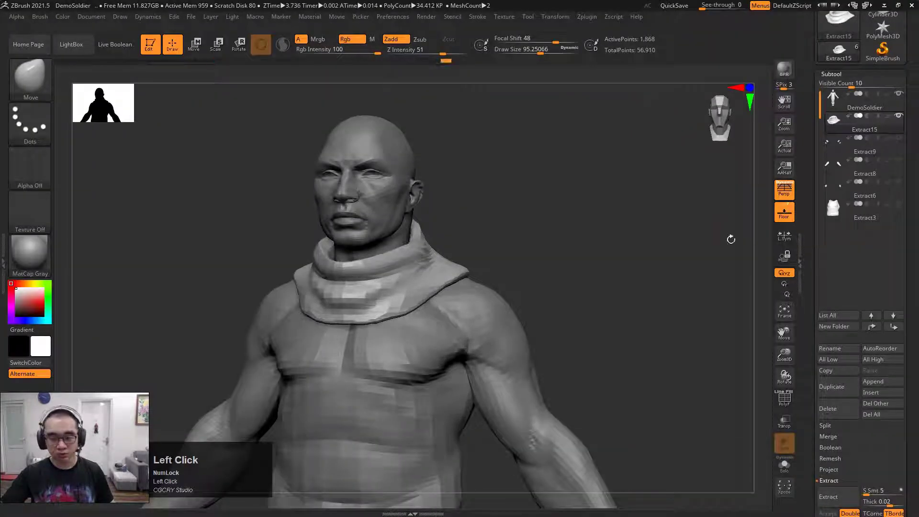